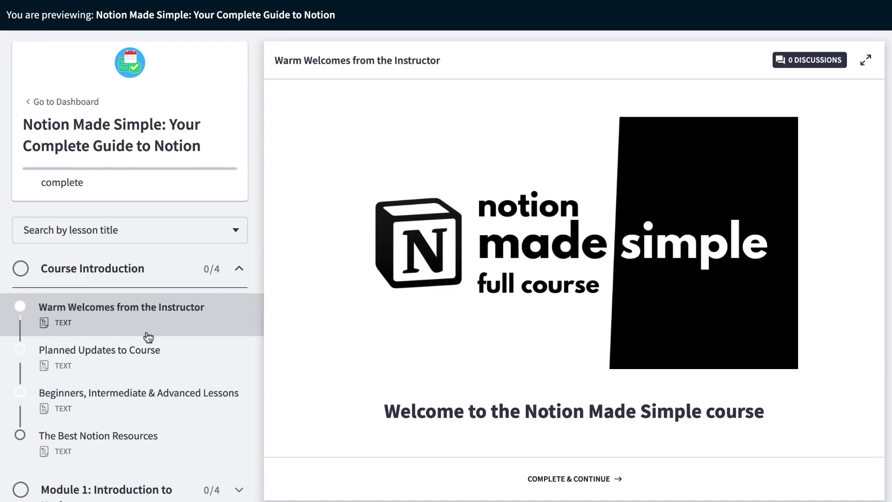
# - Look through the lessons listed under each course module, from Module 1 through Module 9 and the Thank You section
pyautogui.scroll(-4, 148, 337)
pyautogui.scroll(-5, 148, 337)
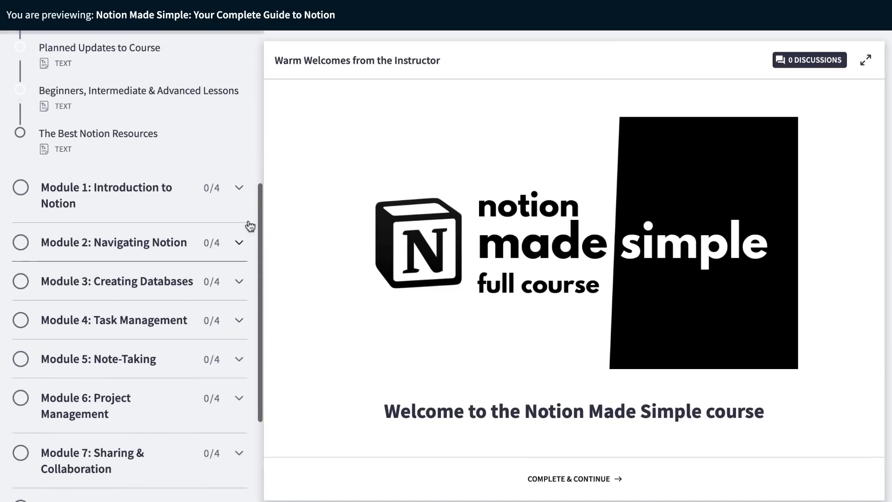
pyautogui.click(239, 197)
pyautogui.click(231, 248)
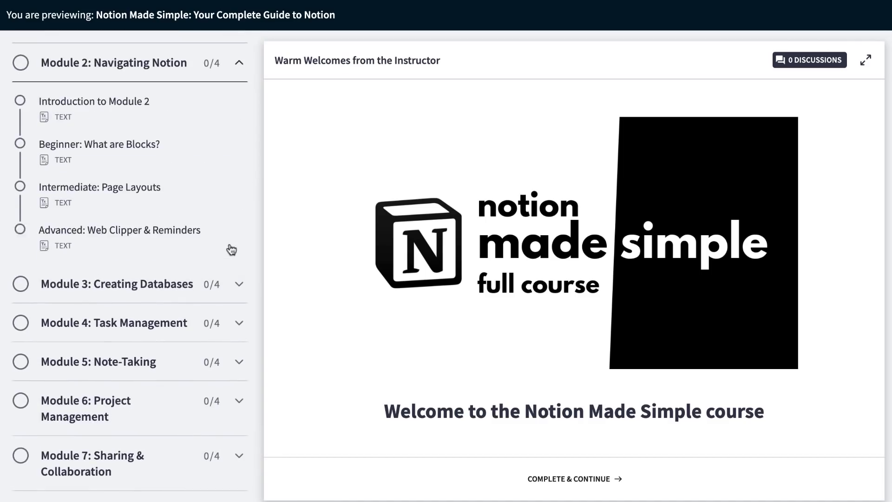
pyautogui.scroll(-2, 233, 249)
pyautogui.click(234, 229)
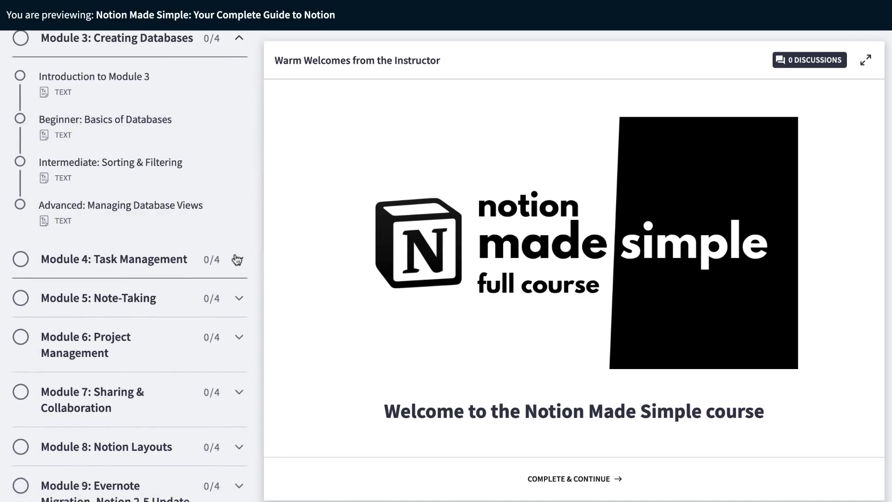
pyautogui.click(236, 257)
pyautogui.click(237, 300)
pyautogui.click(236, 336)
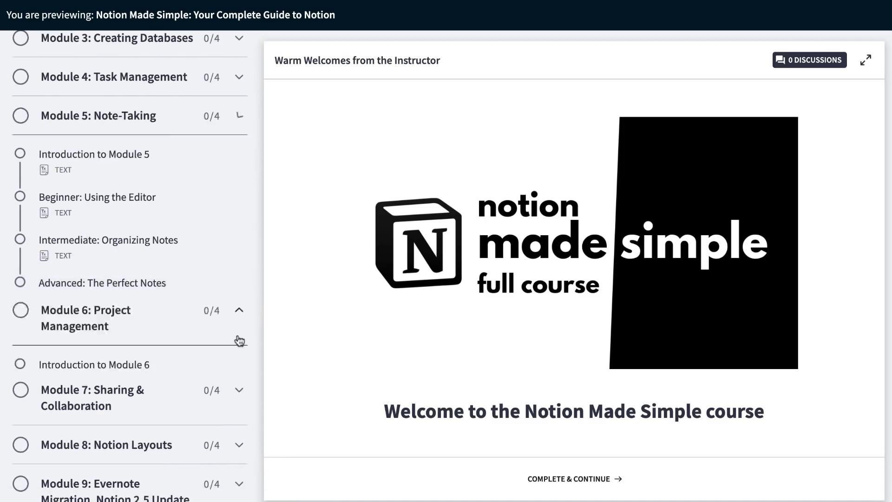
pyautogui.scroll(-3, 237, 339)
pyautogui.click(239, 285)
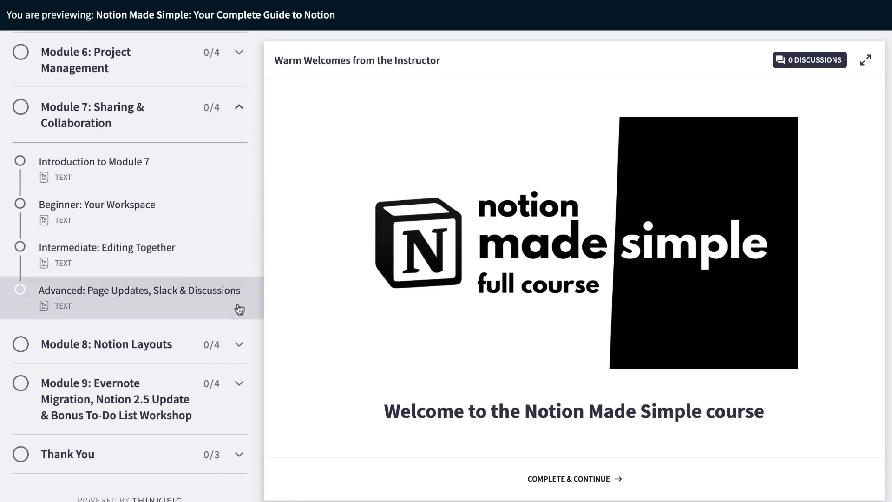
pyautogui.click(239, 344)
pyautogui.click(240, 388)
pyautogui.scroll(-1, 229, 348)
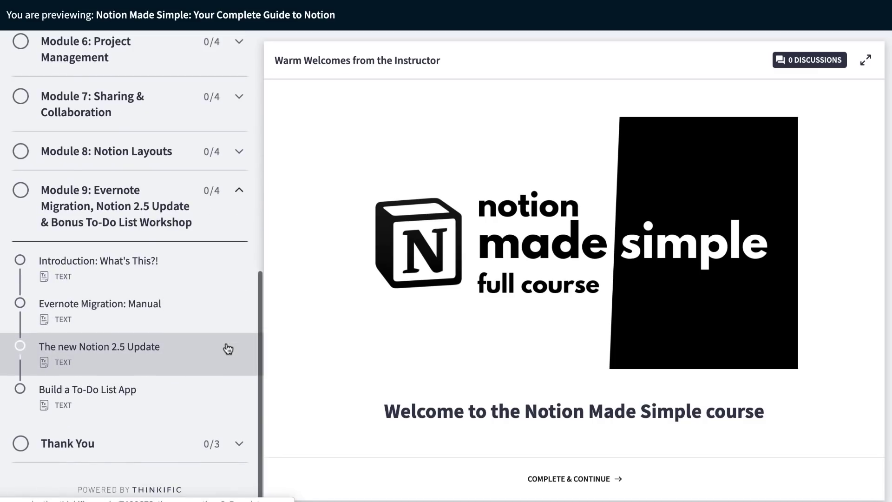
pyautogui.click(237, 444)
pyautogui.scroll(8, 227, 353)
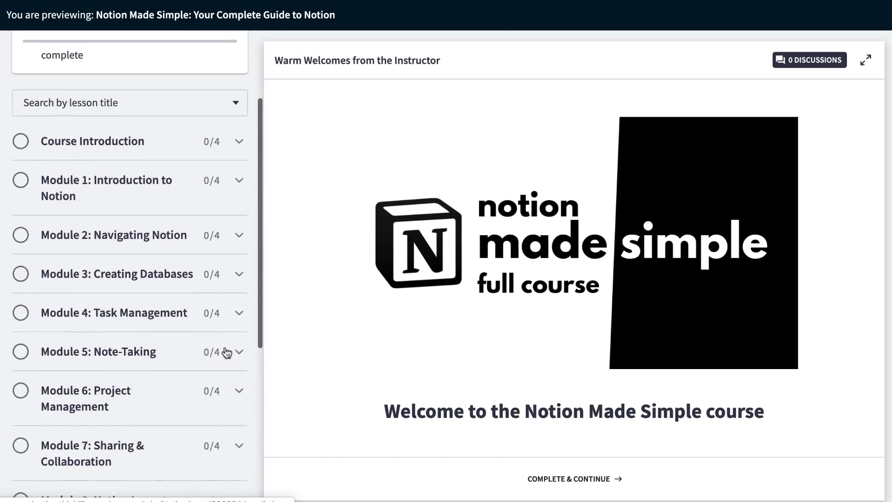
# - Open the Module 2 lesson "Beginner: What are Blocks?" and read through its notes, glossary and bonus lesson
pyautogui.click(218, 293)
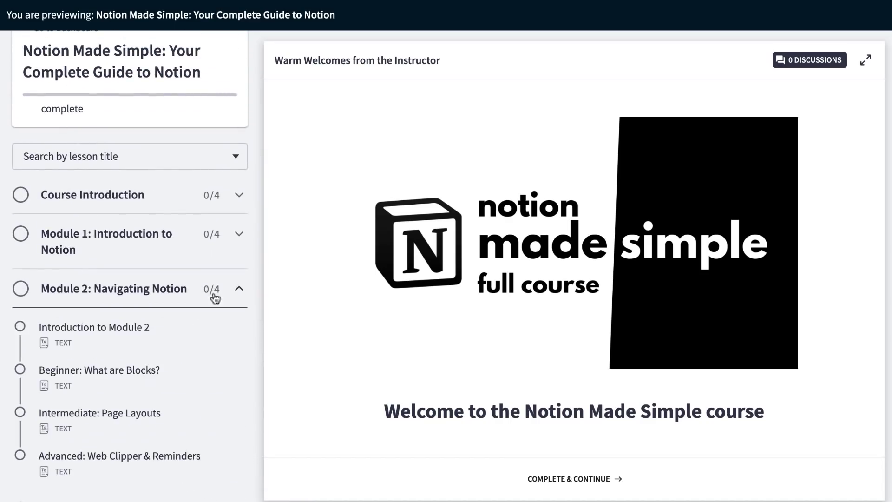
pyautogui.click(151, 383)
pyautogui.scroll(-10, 464, 390)
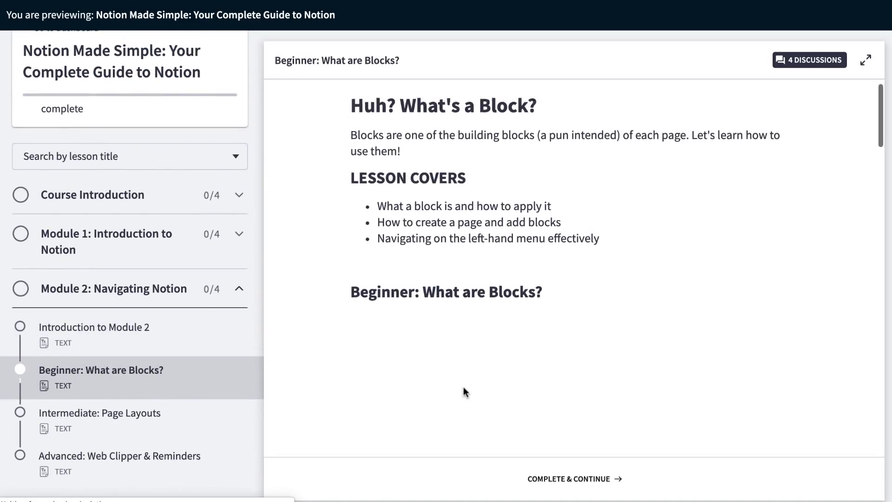
pyautogui.scroll(-10, 464, 391)
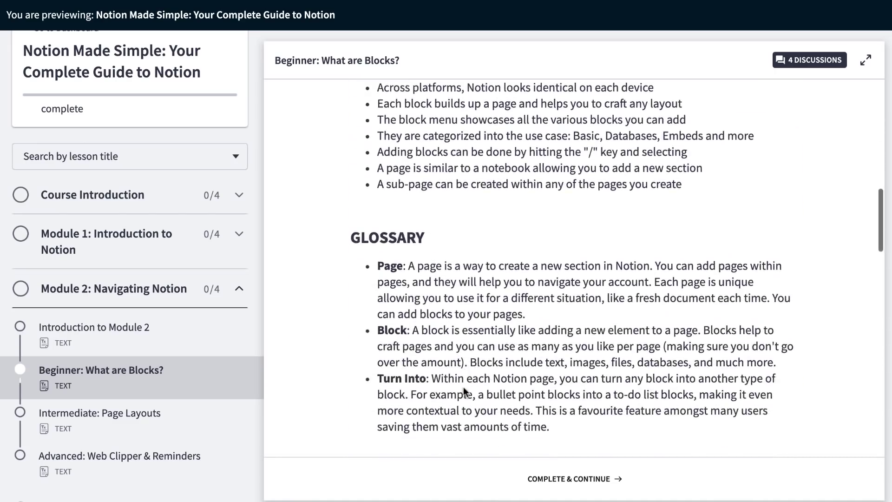
pyautogui.scroll(-8, 464, 391)
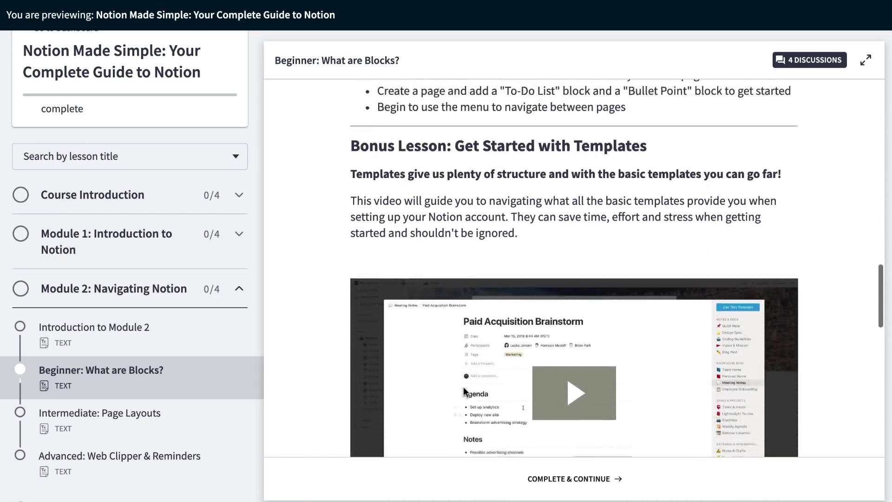
pyautogui.scroll(-6, 463, 391)
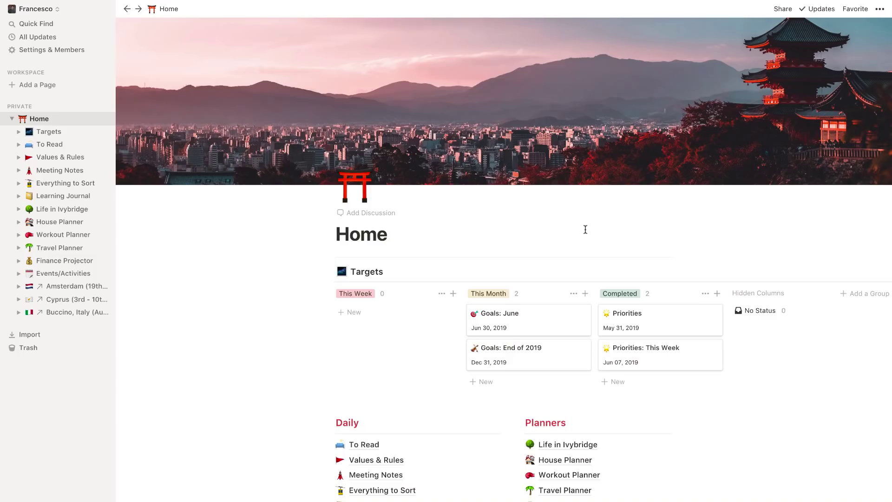
# - Examine the text and background colour options for the Daily heading on the Notion Home page
pyautogui.moveTo(688, 94)
pyautogui.scroll(-4, 367, 332)
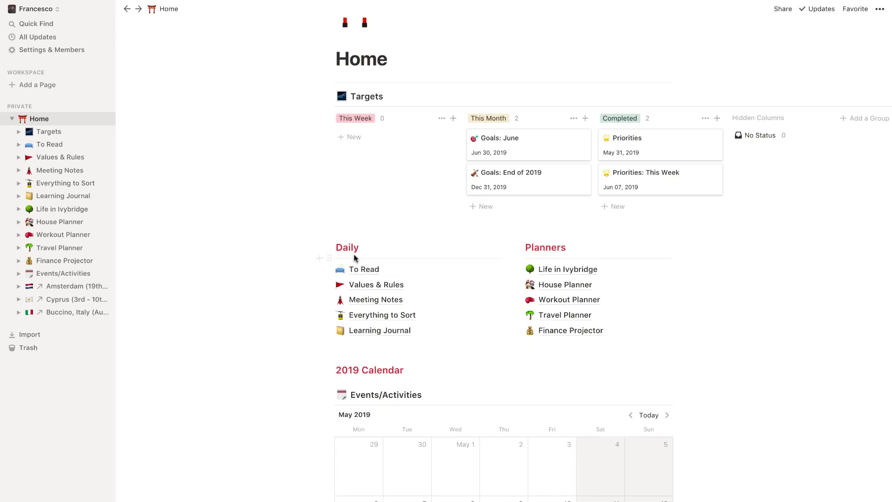
pyautogui.click(330, 247)
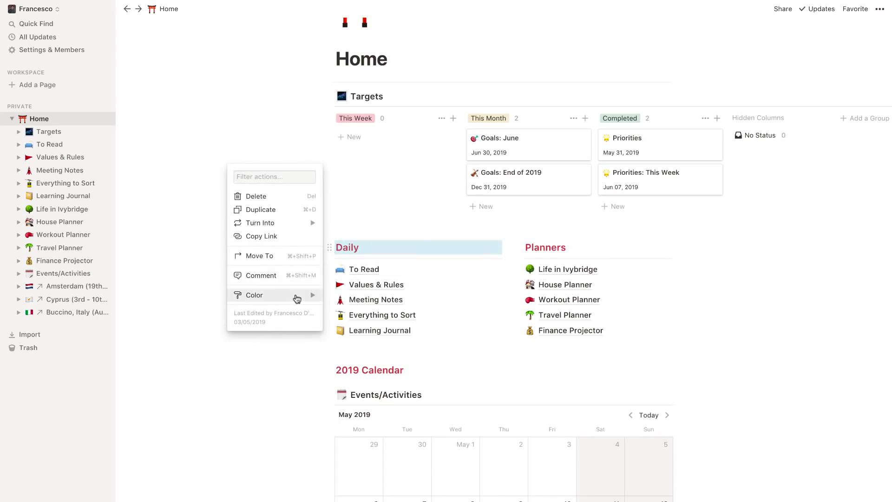
pyautogui.moveTo(296, 297)
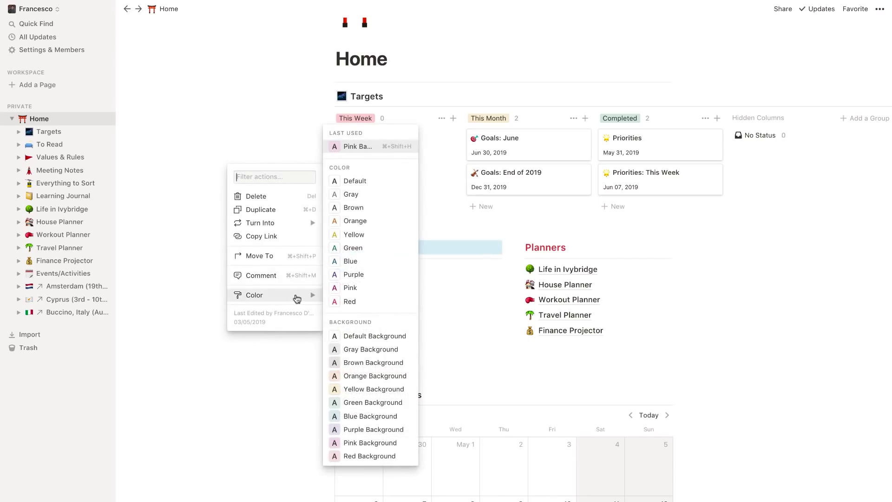
pyautogui.click(364, 302)
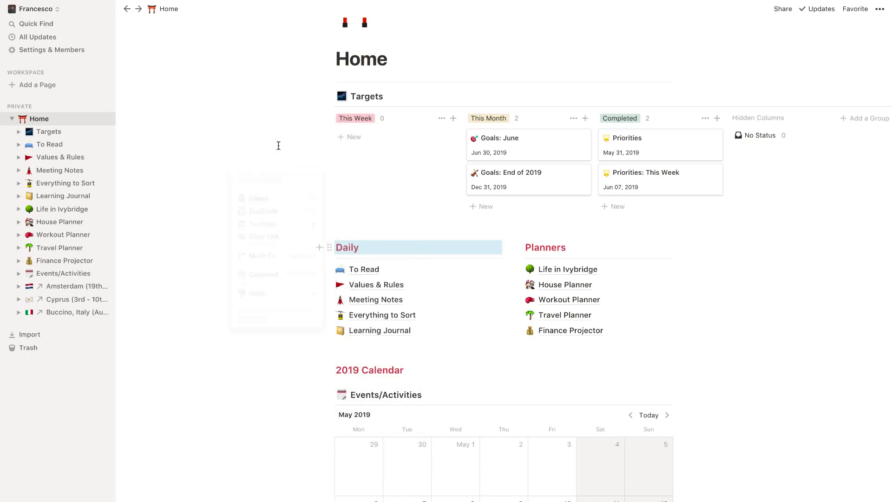
pyautogui.click(318, 230)
pyautogui.click(380, 230)
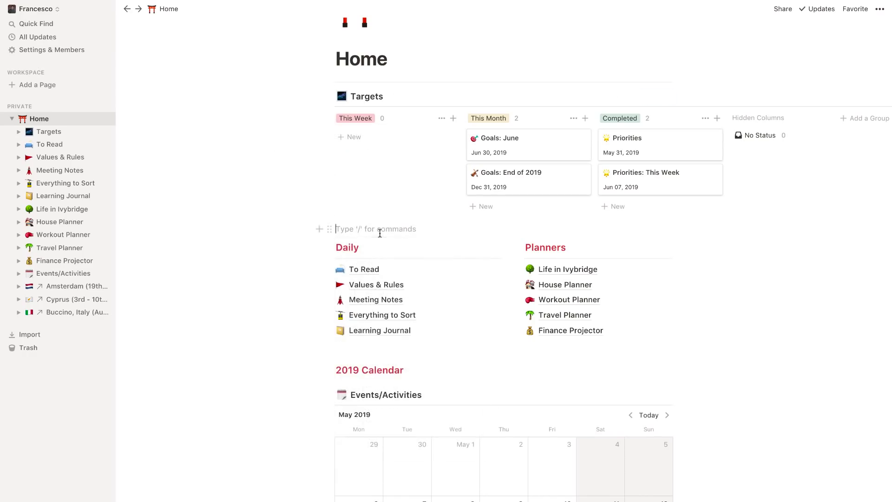
# - Look over the Home page's 2019 calendar, its monthly event lists and the columns of the Targets board
pyautogui.scroll(-3, 385, 255)
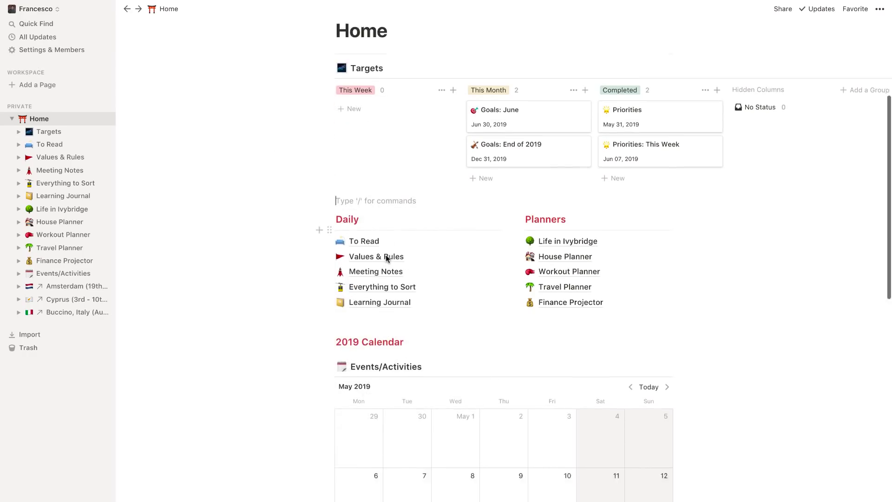
pyautogui.scroll(-6, 385, 256)
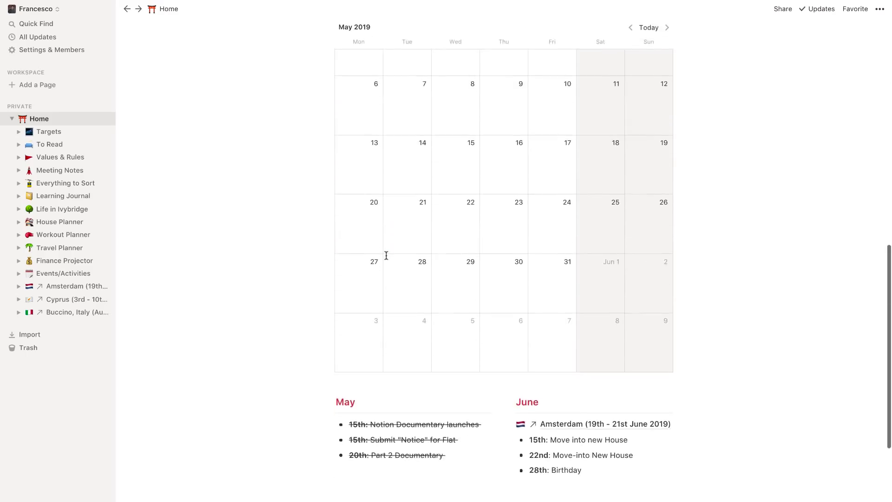
pyautogui.scroll(10, 386, 256)
pyautogui.scroll(2, 386, 255)
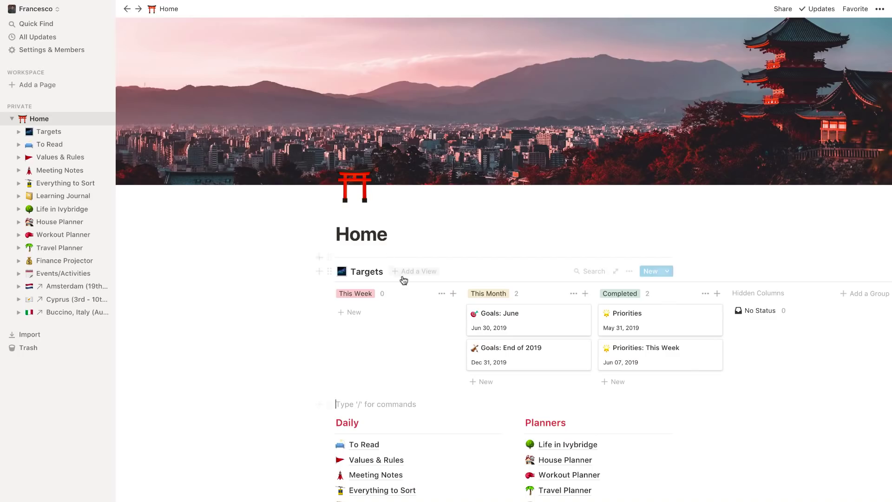
pyautogui.hscroll(4, 419, 312)
pyautogui.scroll(-2, 429, 314)
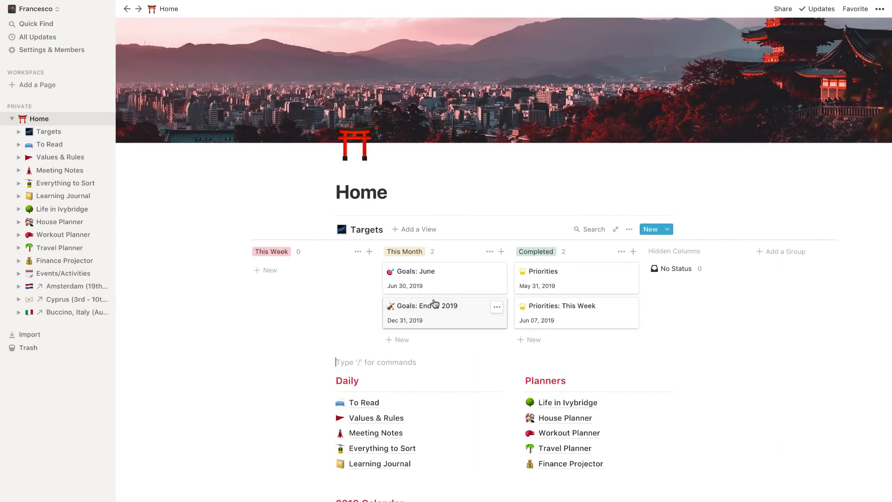
pyautogui.hscroll(-1, 434, 303)
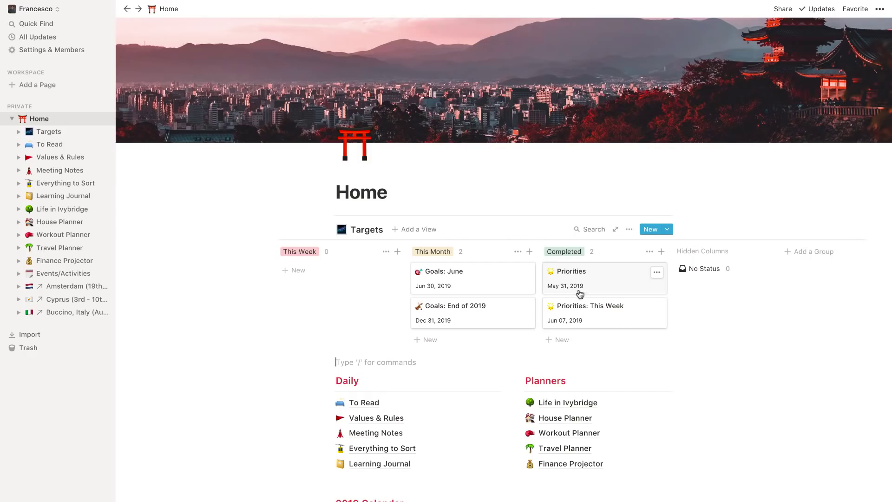
# - Add an untitled card to the This Week column of the Targets board and apply the Priorities template to it
pyautogui.click(296, 274)
pyautogui.click(319, 315)
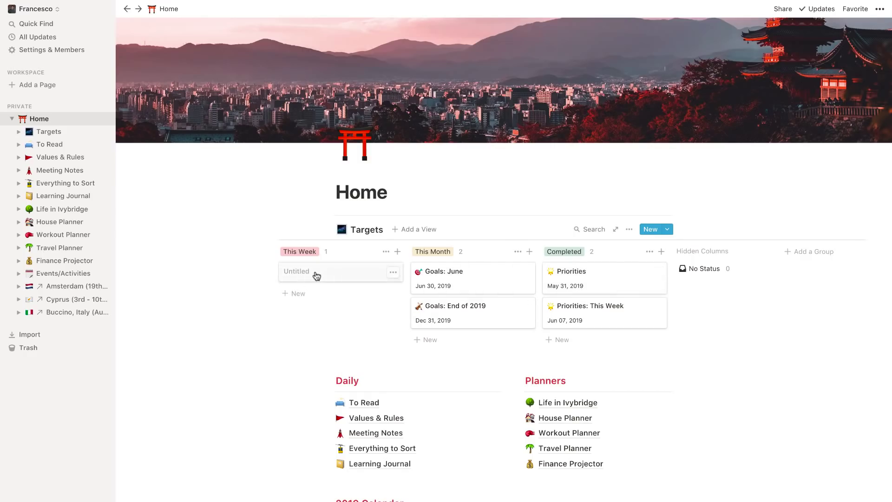
pyautogui.click(316, 277)
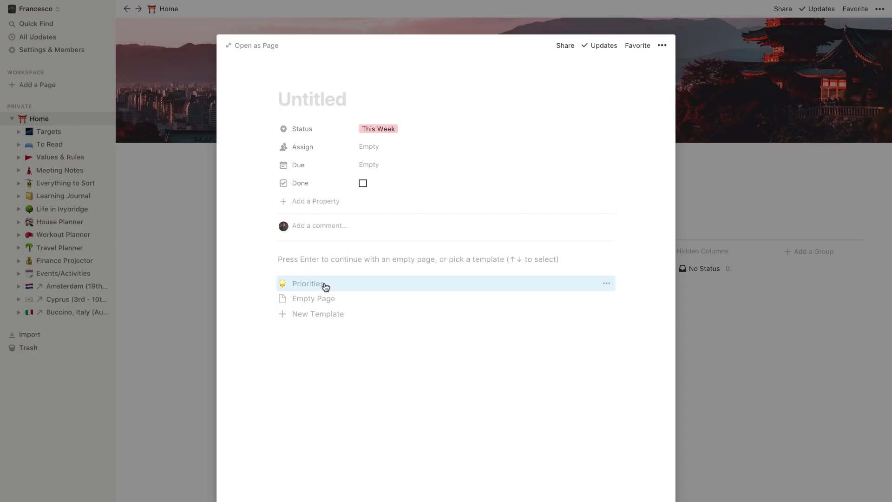
pyautogui.click(325, 284)
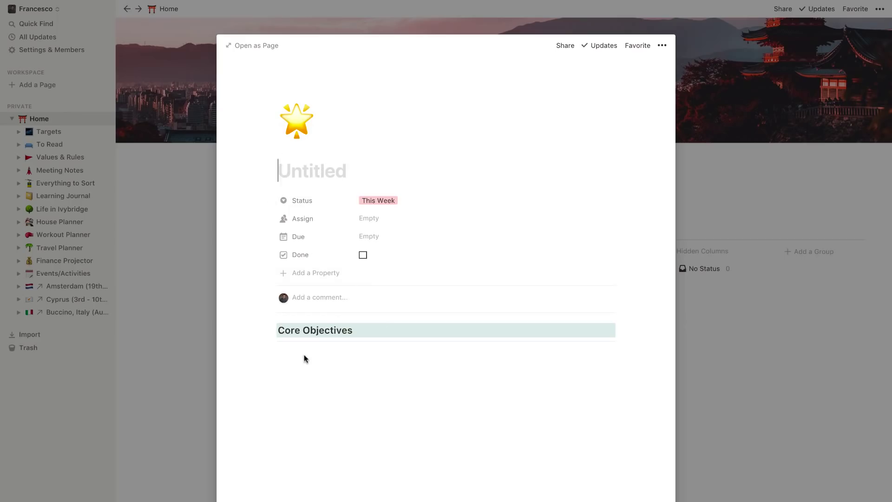
pyautogui.click(179, 362)
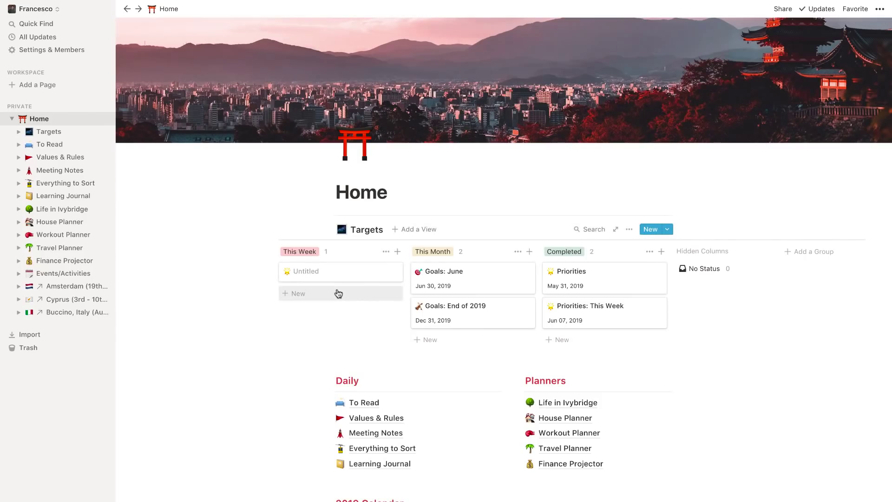
# - View the properties and core objectives of the Priorities card in the Completed column
pyautogui.click(580, 278)
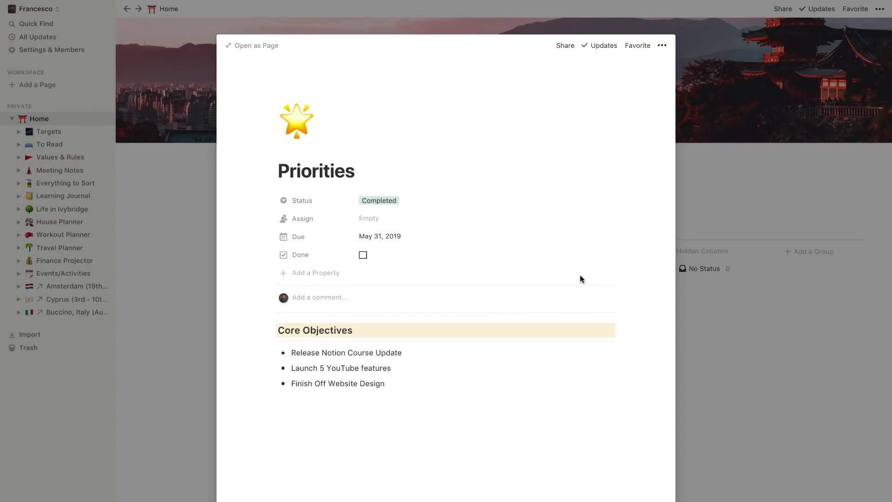
pyautogui.click(759, 249)
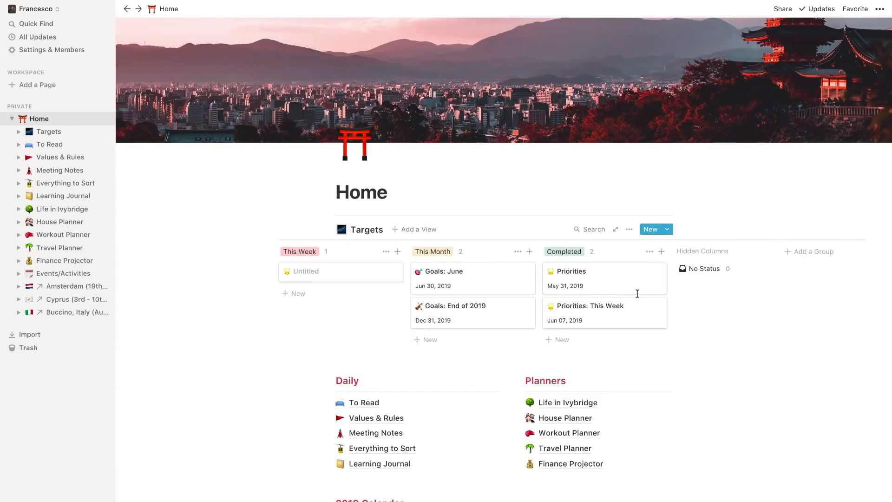
# - Move the untitled card from This Week to Completed and delete it
pyautogui.moveTo(375, 277); pyautogui.dragTo(601, 275)
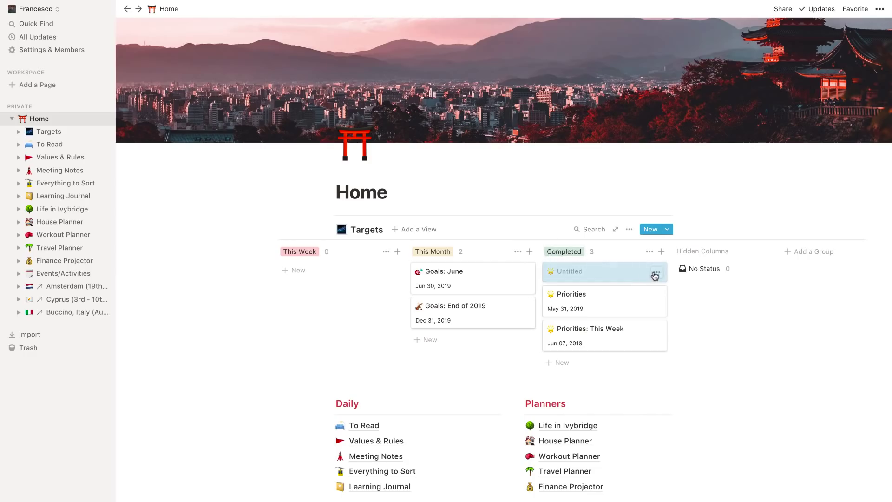
pyautogui.click(656, 275)
pyautogui.click(678, 305)
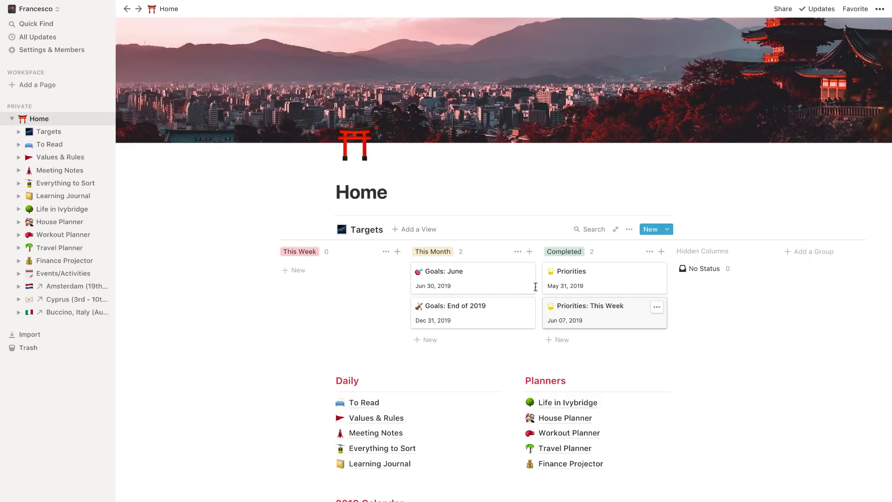
# - Review the core objectives and metrics in the "Goals: June" and "Goals: End of 2019" cards
pyautogui.click(498, 285)
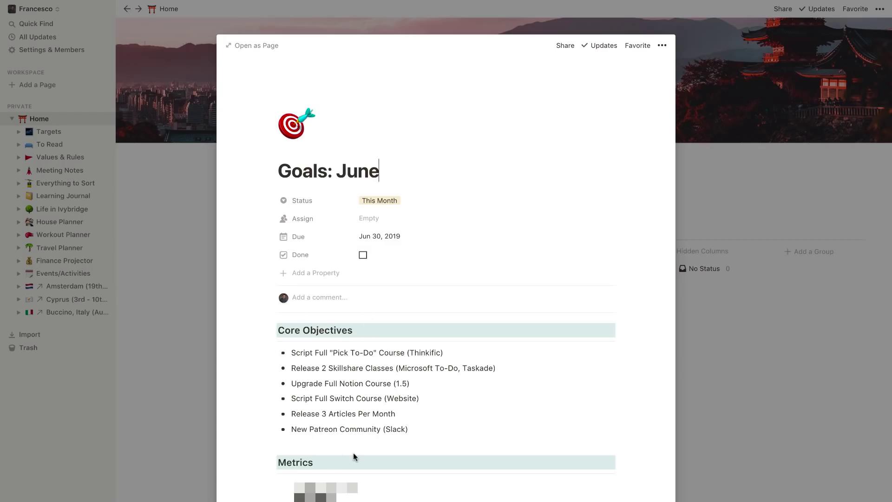
pyautogui.scroll(-3, 325, 443)
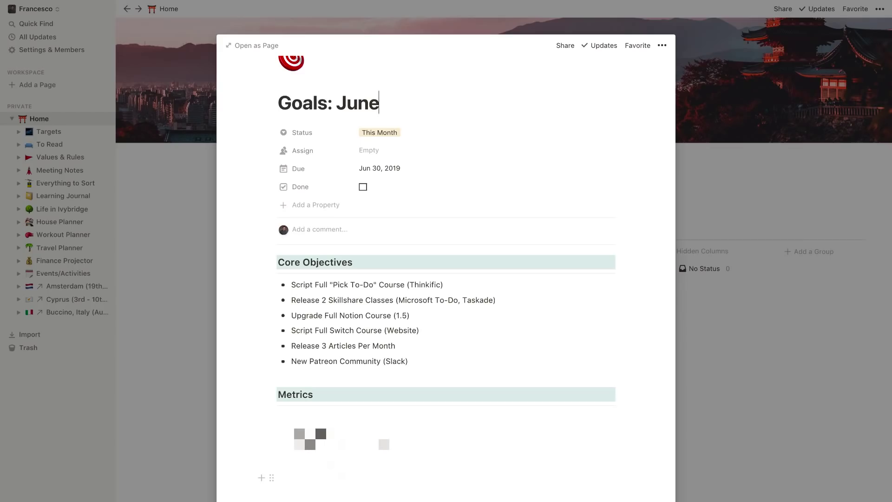
pyautogui.click(182, 298)
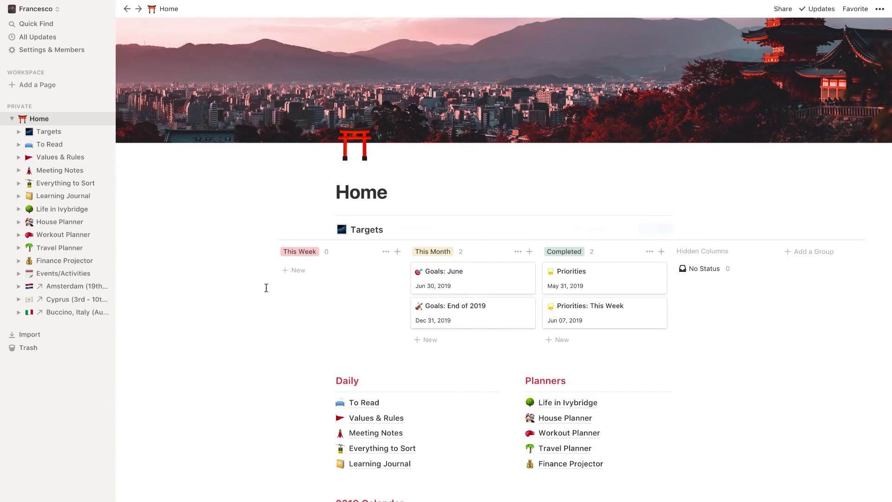
pyautogui.click(428, 306)
pyautogui.scroll(-2, 423, 350)
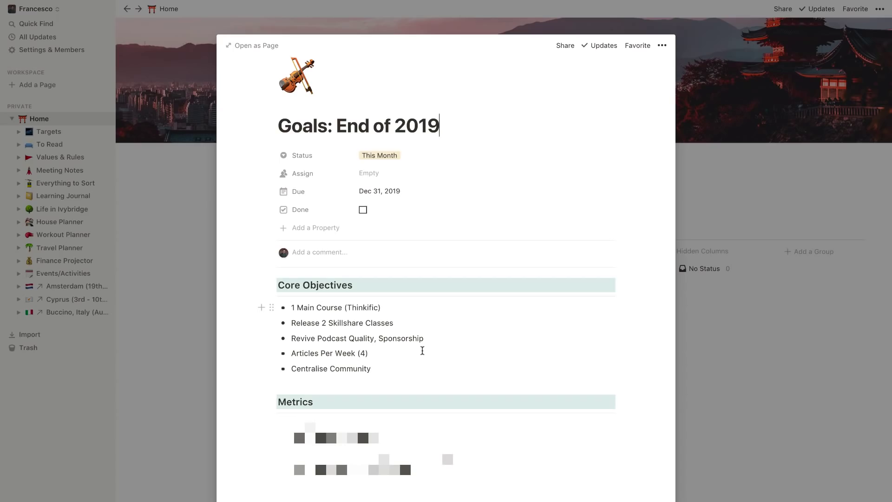
pyautogui.click(192, 279)
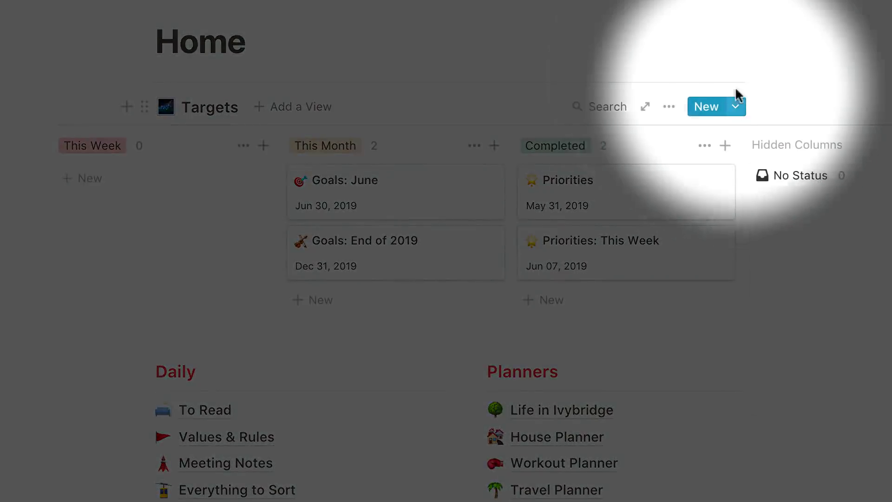
# - Open the Priorities template of the Targets board for editing, review its properties and Core Objectives heading, and close it unchanged
pyautogui.click(739, 106)
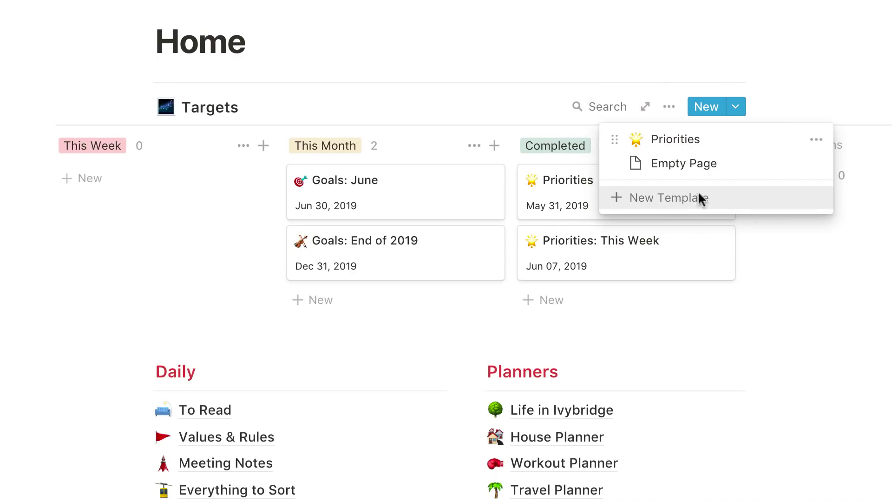
pyautogui.click(816, 139)
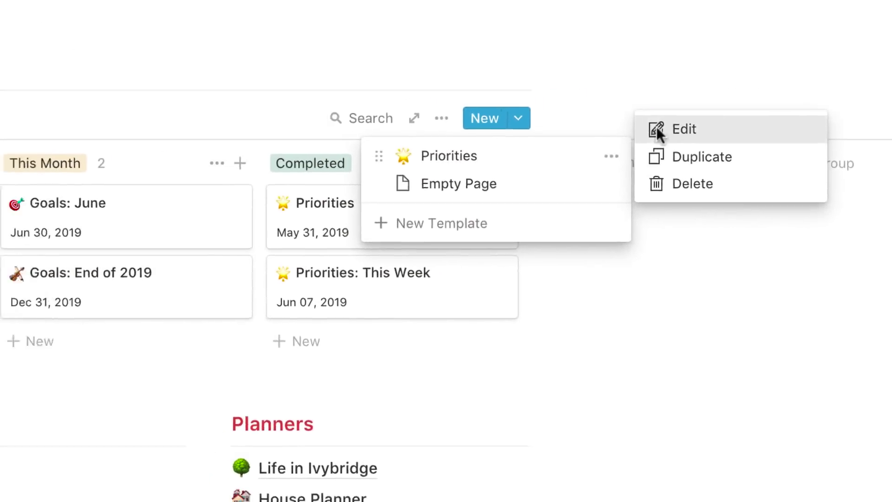
pyautogui.click(657, 129)
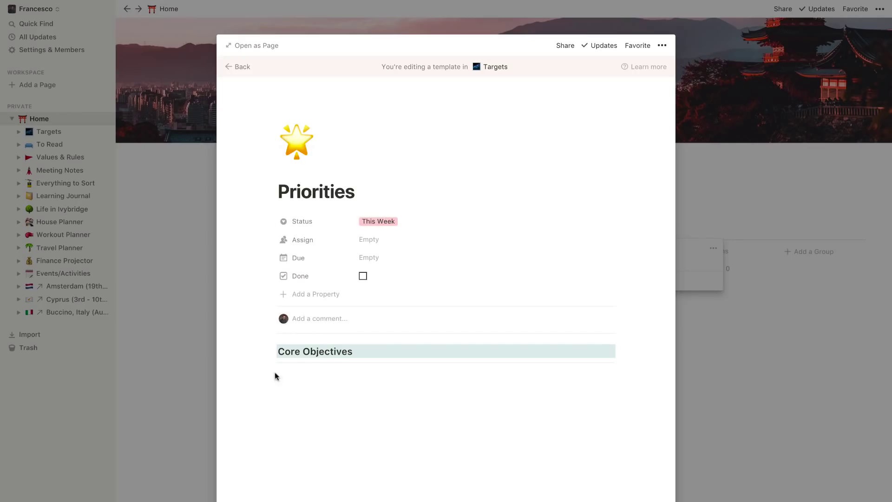
pyautogui.click(186, 291)
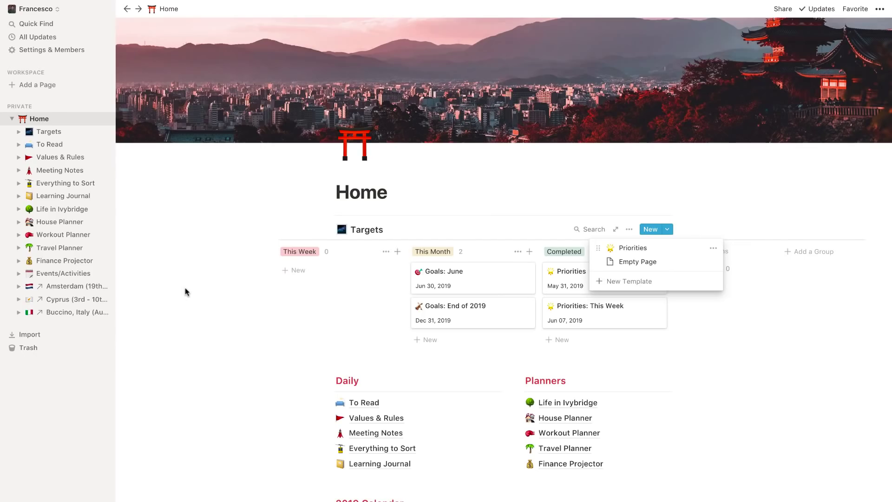
pyautogui.click(696, 308)
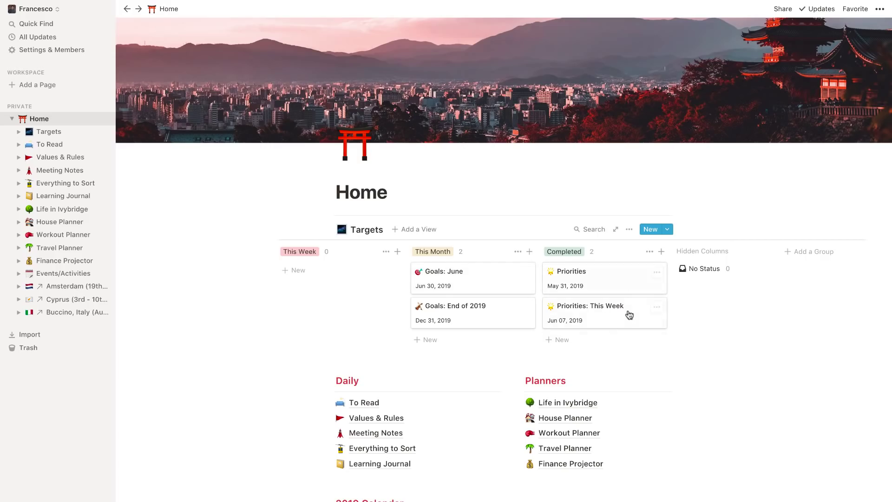
# - Look over the Targets board columns on the Home page and check the upcoming tasks in Todoist
pyautogui.scroll(-1, 629, 315)
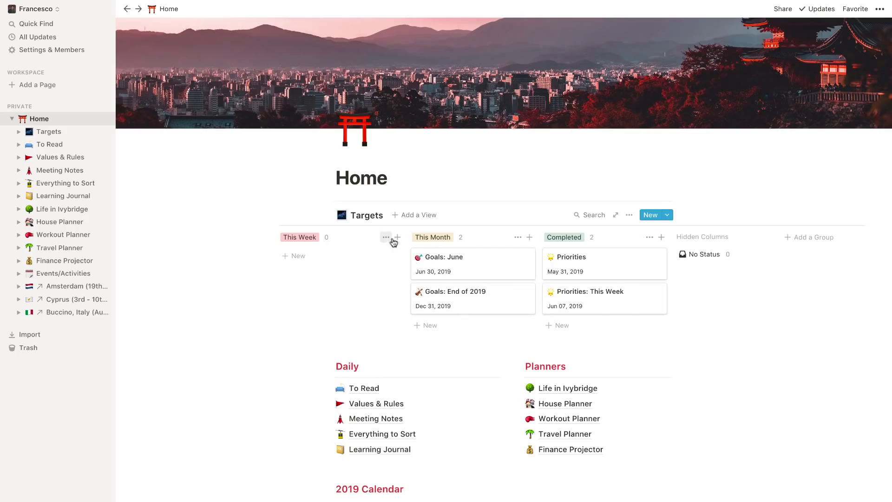
pyautogui.scroll(-1, 470, 268)
pyautogui.scroll(-1, 470, 268)
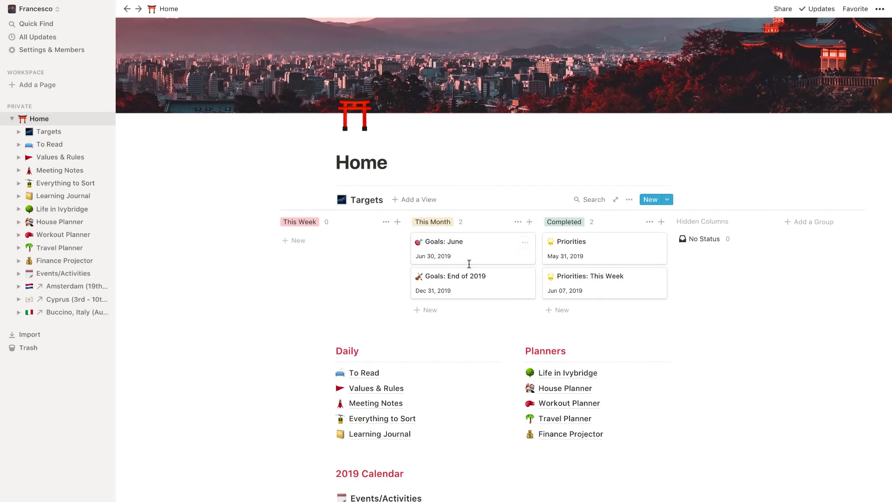
pyautogui.hscroll(-2, 470, 264)
pyautogui.scroll(1, 470, 263)
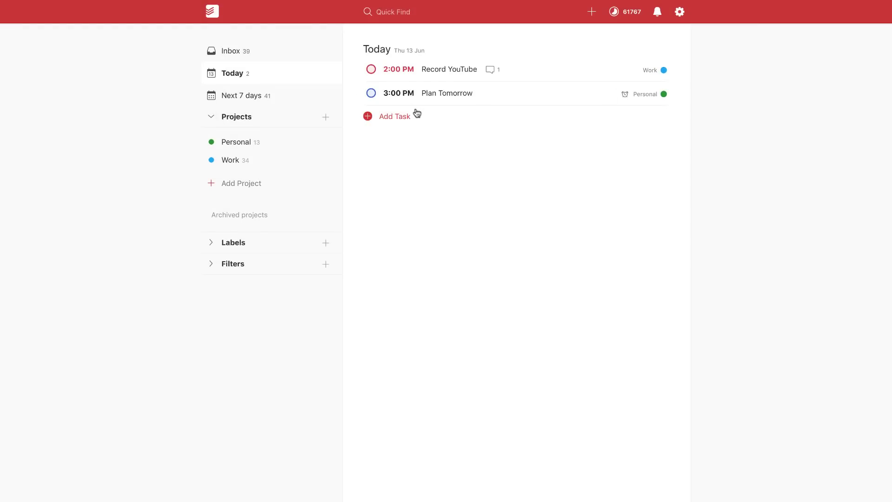
pyautogui.click(288, 92)
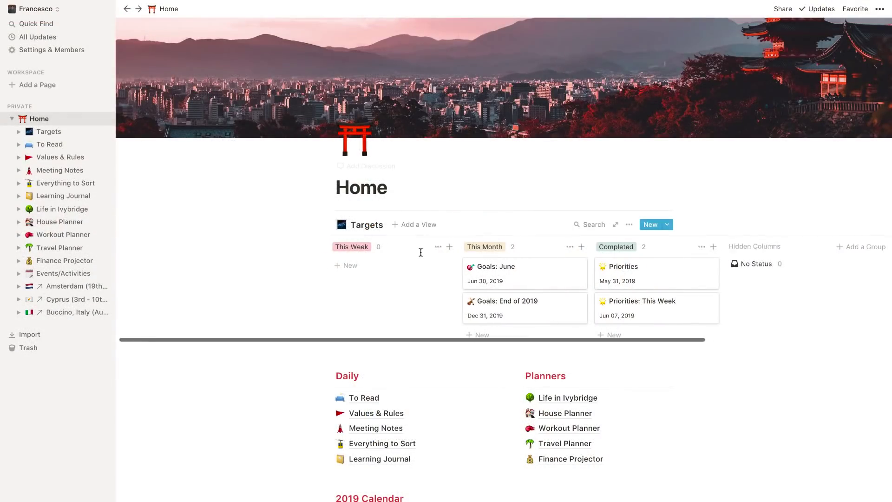
pyautogui.hscroll(3, 418, 264)
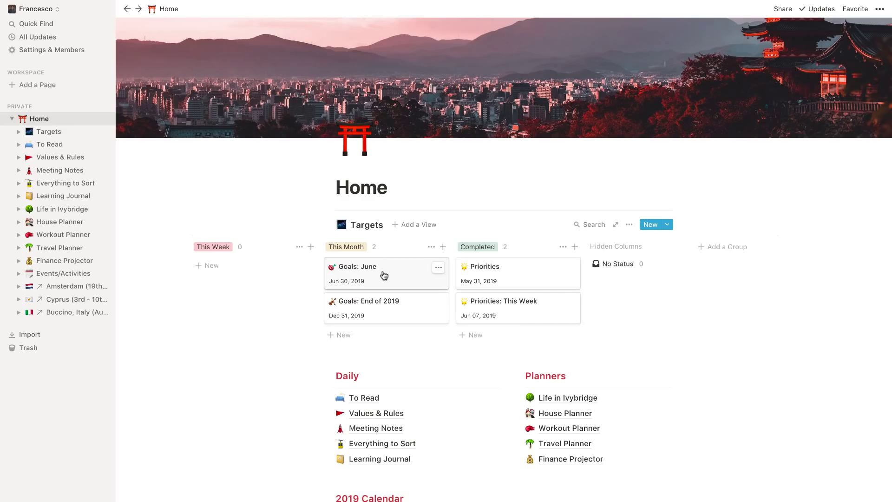
# - Open the To Read page from the Daily list and look through its saved articles and available views
pyautogui.scroll(-2, 384, 276)
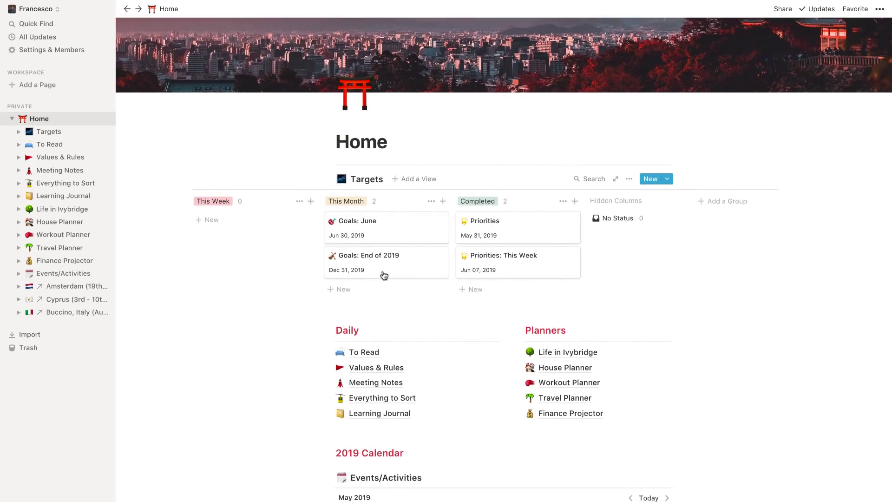
pyautogui.scroll(-2, 384, 276)
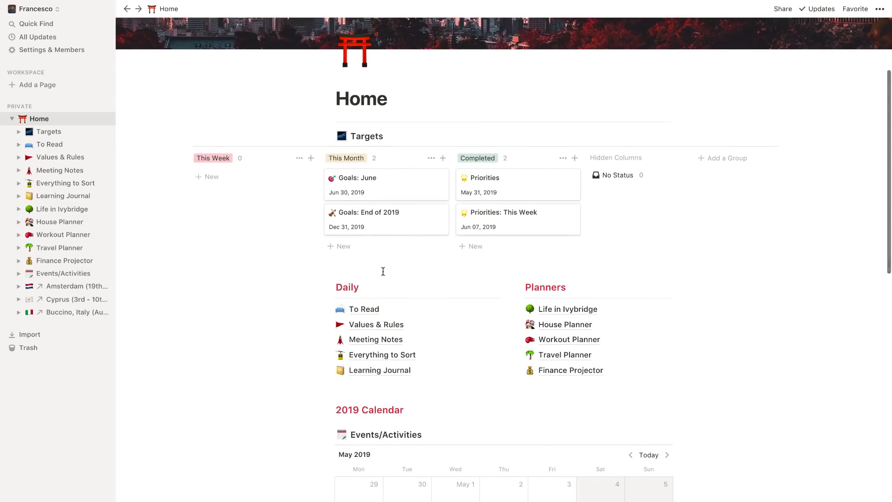
pyautogui.scroll(-4, 383, 274)
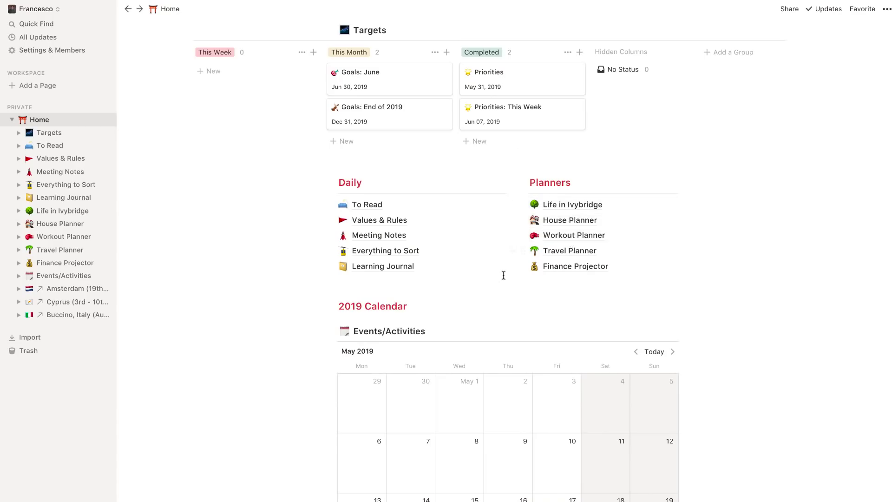
pyautogui.click(372, 206)
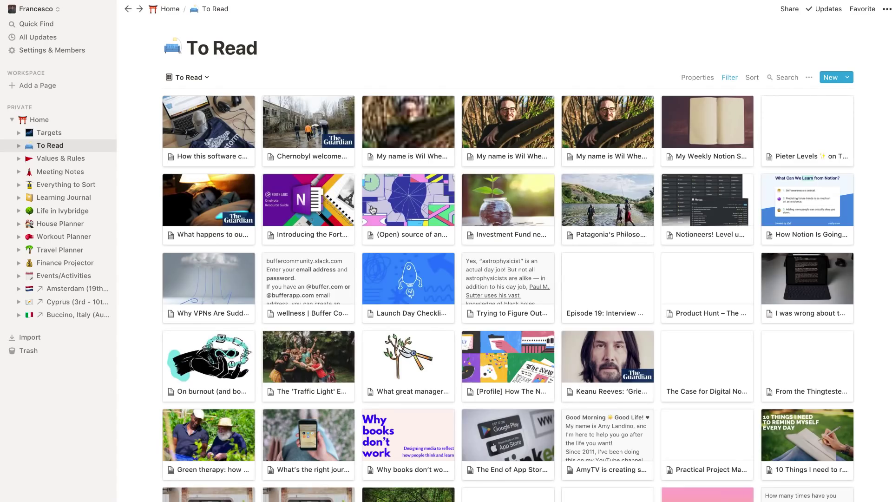
pyautogui.scroll(-2, 409, 264)
pyautogui.scroll(-5, 409, 263)
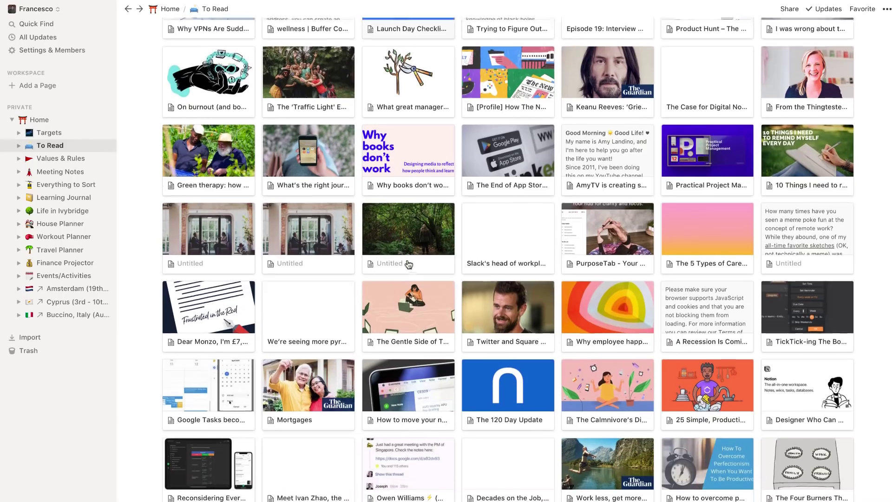
pyautogui.scroll(-1, 412, 235)
pyautogui.scroll(6, 412, 235)
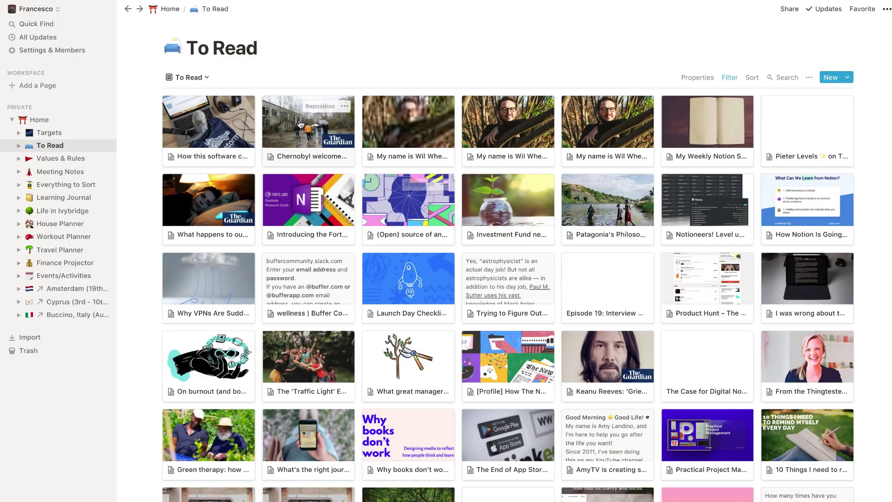
pyautogui.click(191, 77)
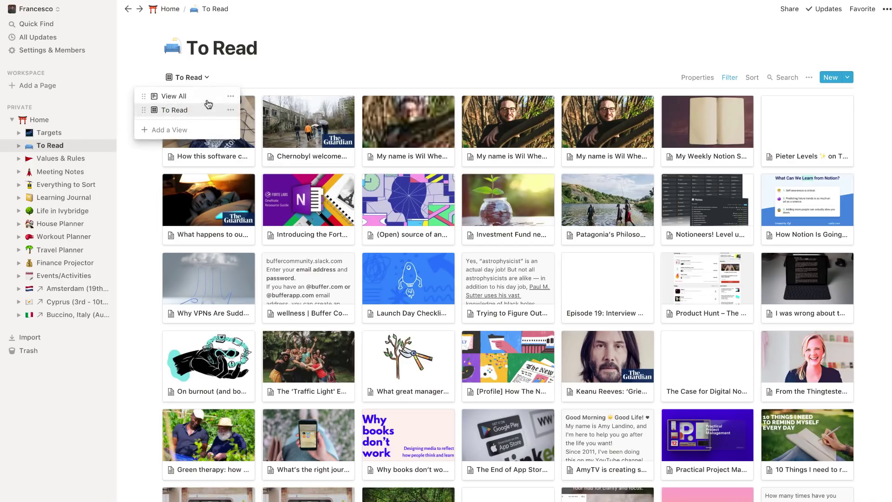
pyautogui.click(269, 74)
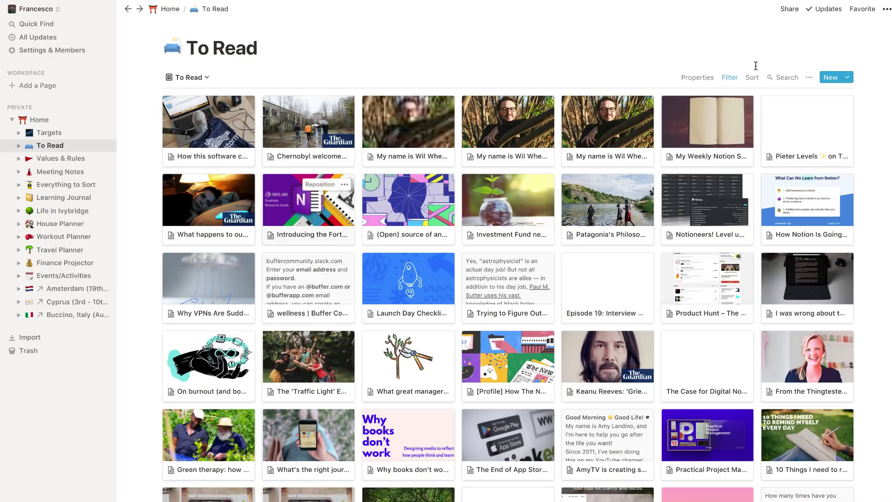
# - Set the To Read gallery's card size to Medium and check the view's Read filter
pyautogui.click(705, 77)
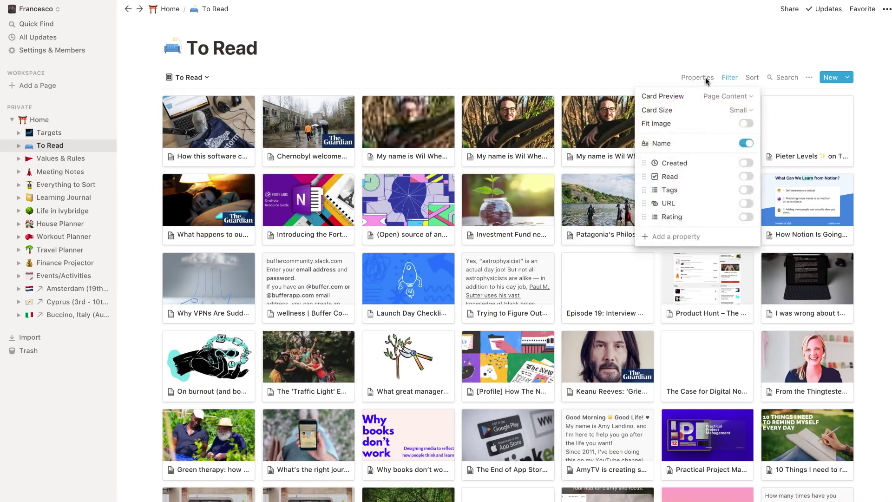
pyautogui.click(712, 114)
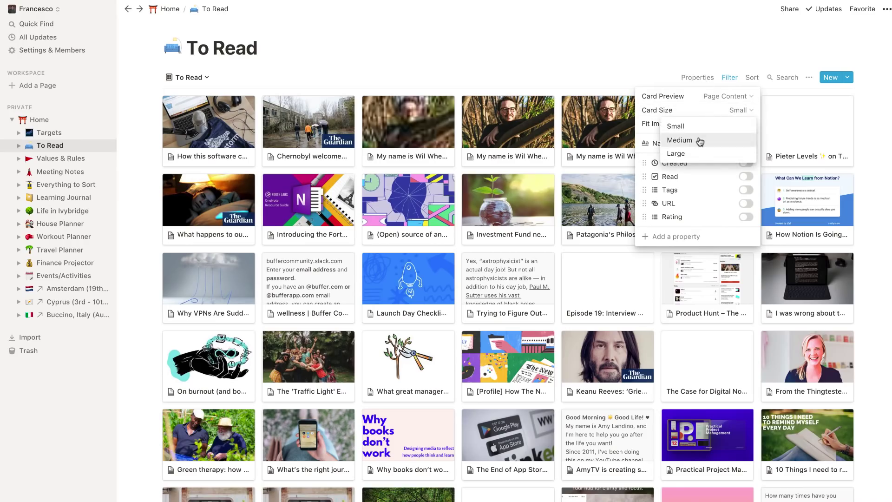
pyautogui.click(699, 142)
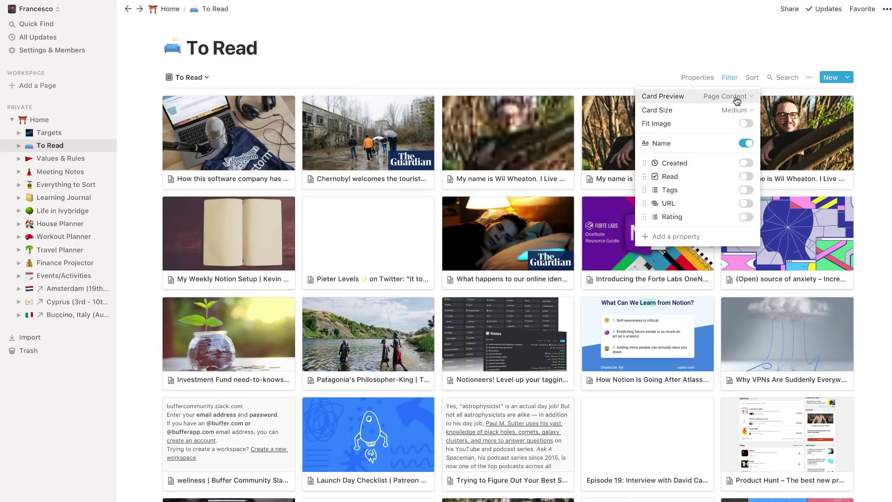
pyautogui.click(639, 63)
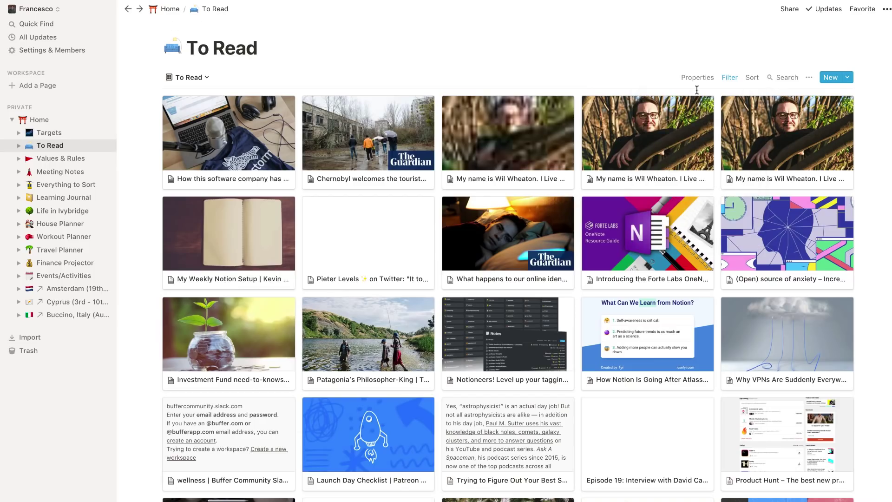
pyautogui.click(728, 79)
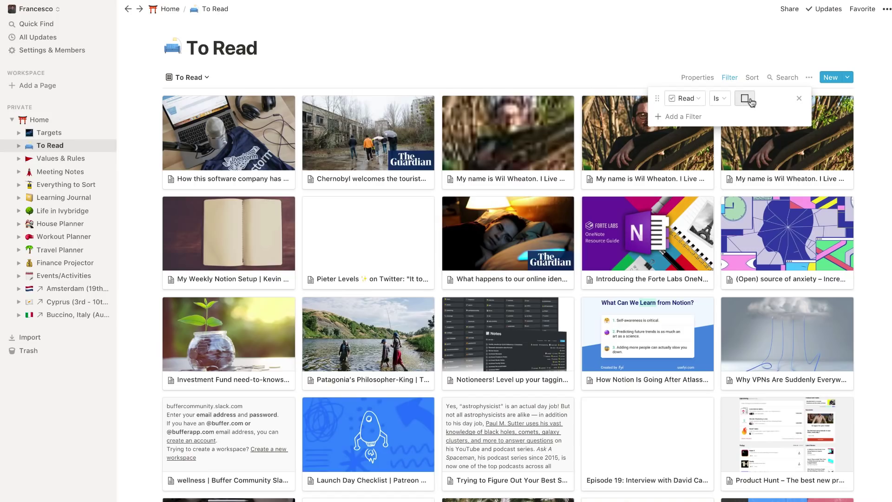
pyautogui.click(604, 58)
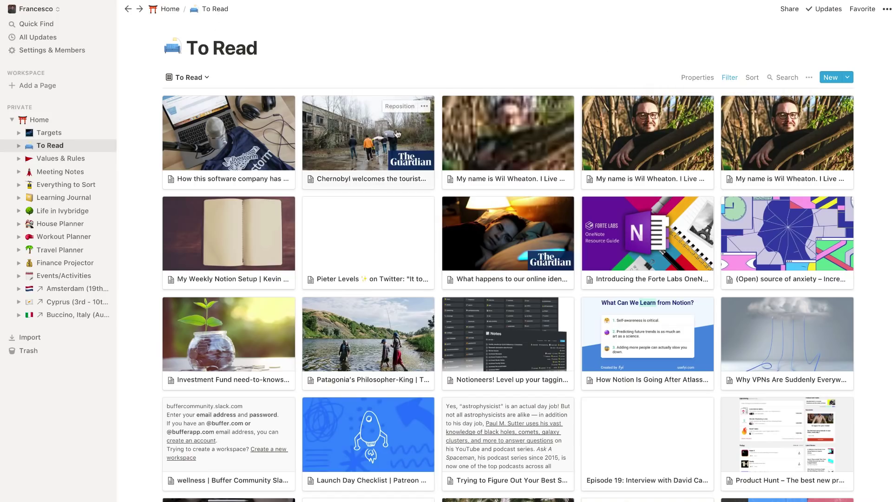
# - Open the Guardian article card about Chernobyl, examine its clipped content, properties and Rating options, and close it
pyautogui.click(368, 145)
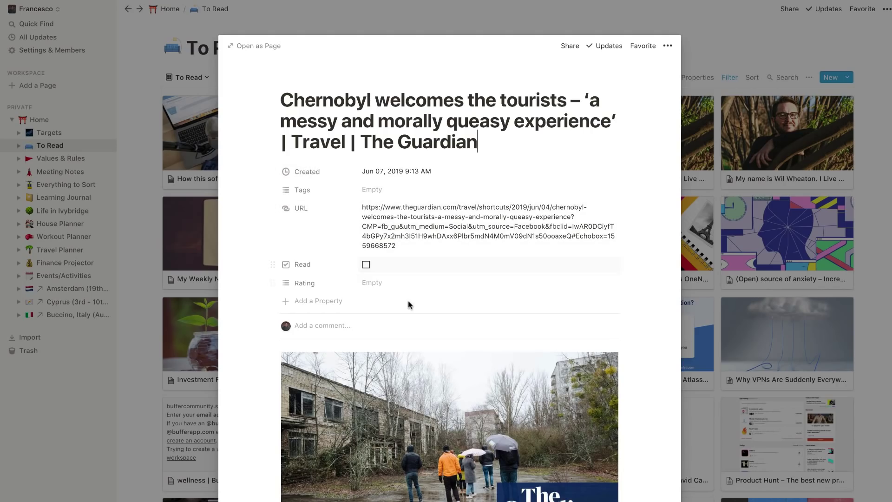
pyautogui.scroll(-20, 408, 300)
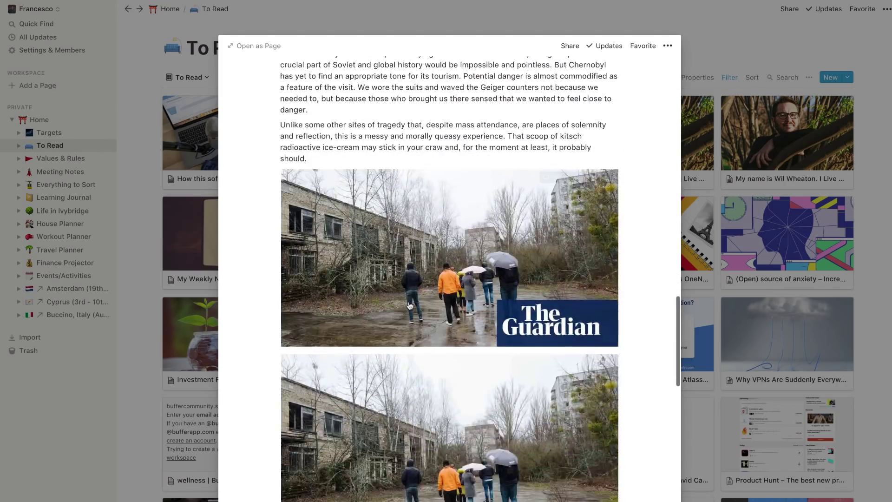
pyautogui.scroll(15, 408, 304)
pyautogui.scroll(-5, 409, 304)
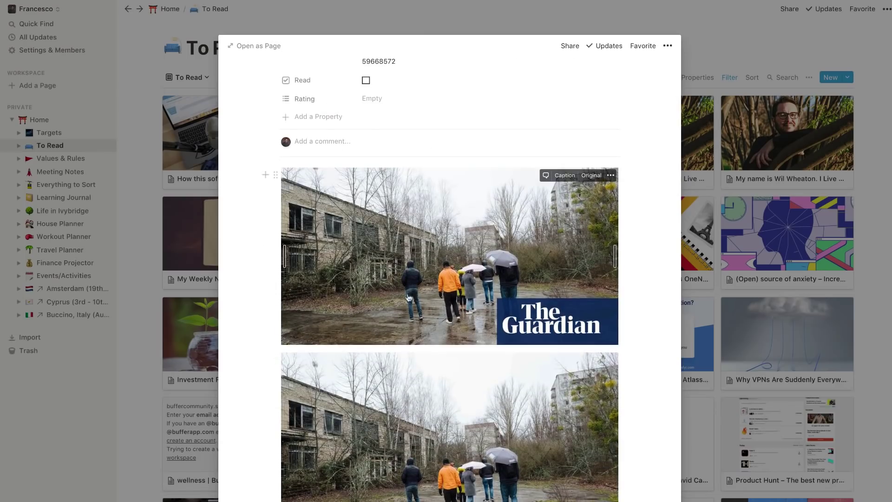
pyautogui.scroll(4, 435, 424)
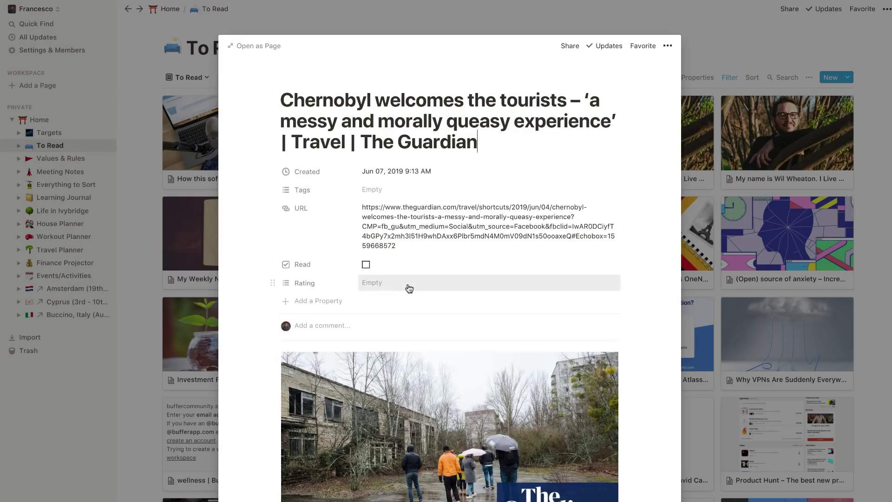
pyautogui.click(374, 284)
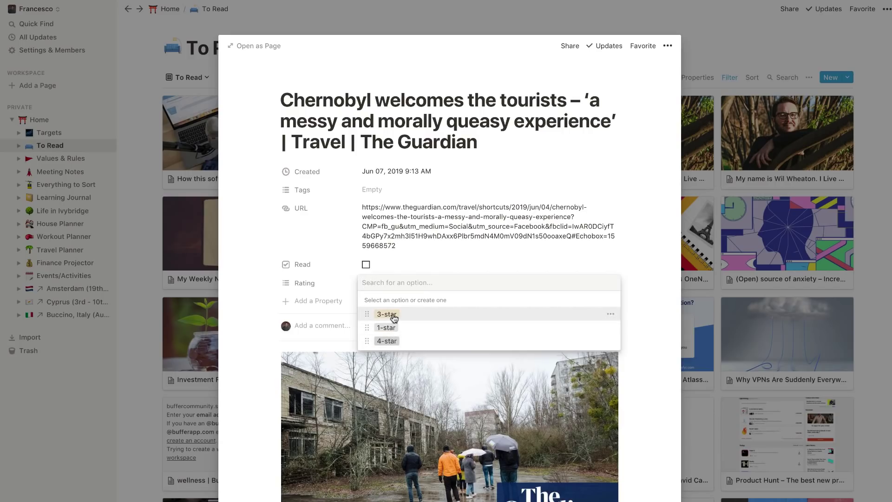
pyautogui.click(780, 164)
pyautogui.click(737, 85)
# - Filter the To Read gallery to entries where Read is checked and Rating contains 3-star
pyautogui.click(729, 77)
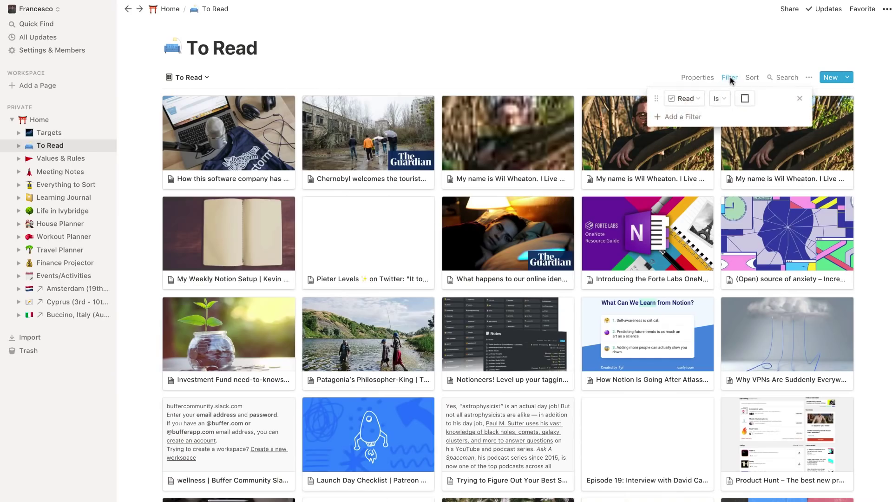
pyautogui.click(743, 99)
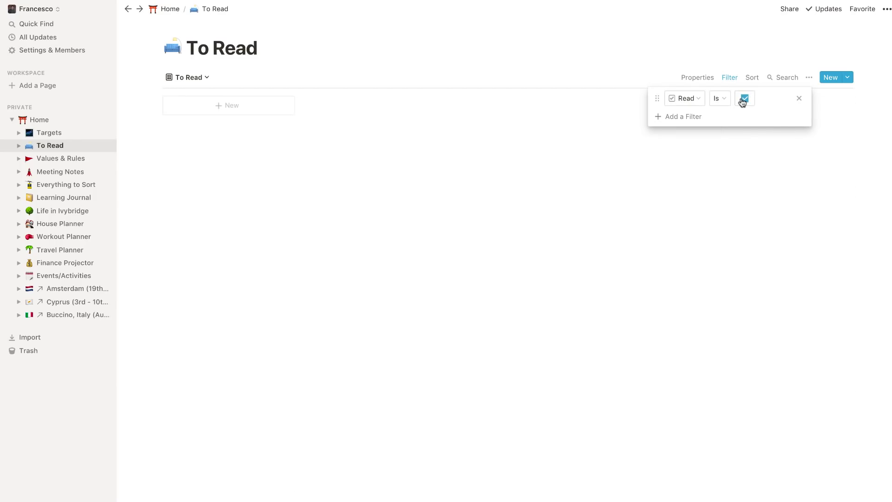
pyautogui.click(685, 117)
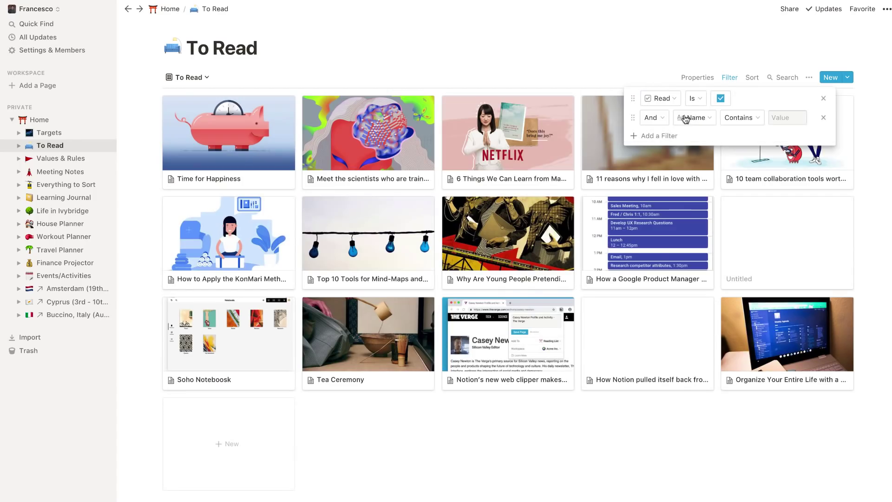
pyautogui.click(686, 119)
pyautogui.click(678, 184)
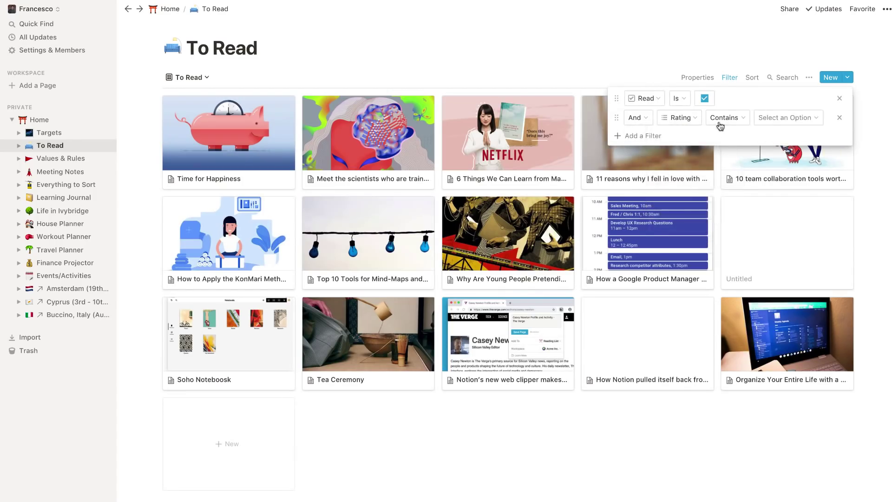
pyautogui.click(785, 118)
pyautogui.click(774, 170)
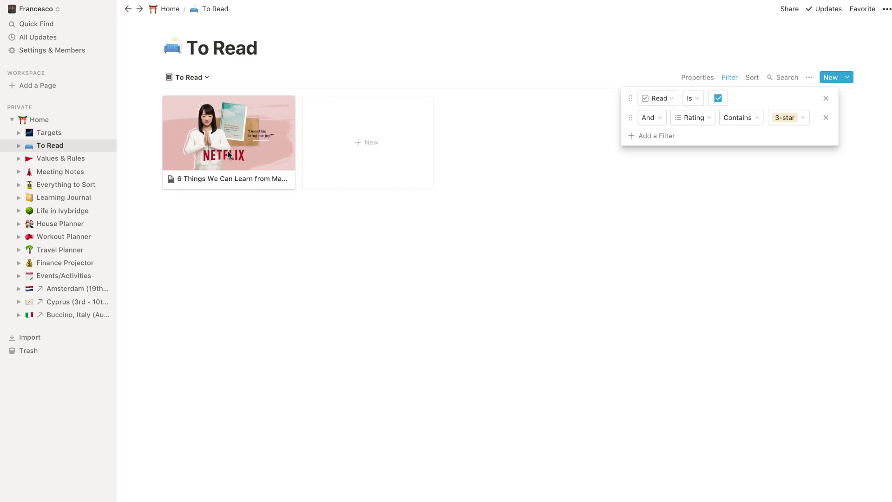
# - Remove the Rating filter and set the Read filter back to unchecked
pyautogui.click(826, 117)
pyautogui.click(742, 101)
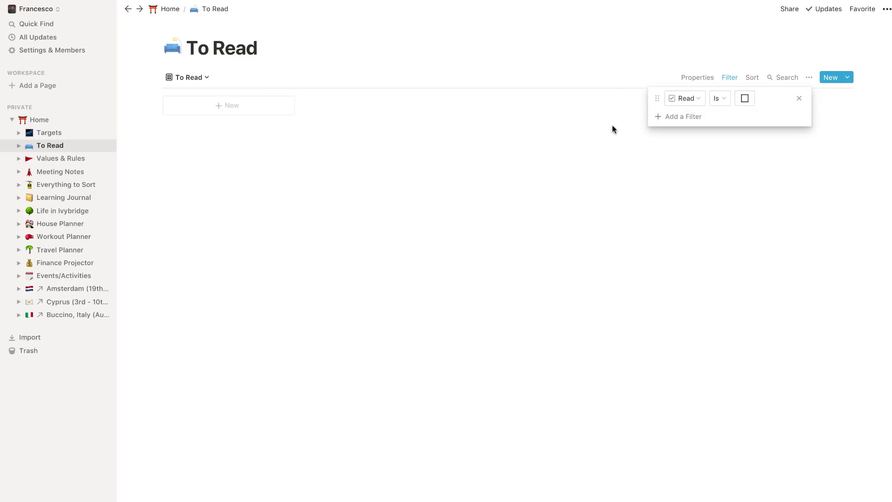
# - Close the filter settings and browse the unread article cards in the To Read gallery
pyautogui.click(555, 75)
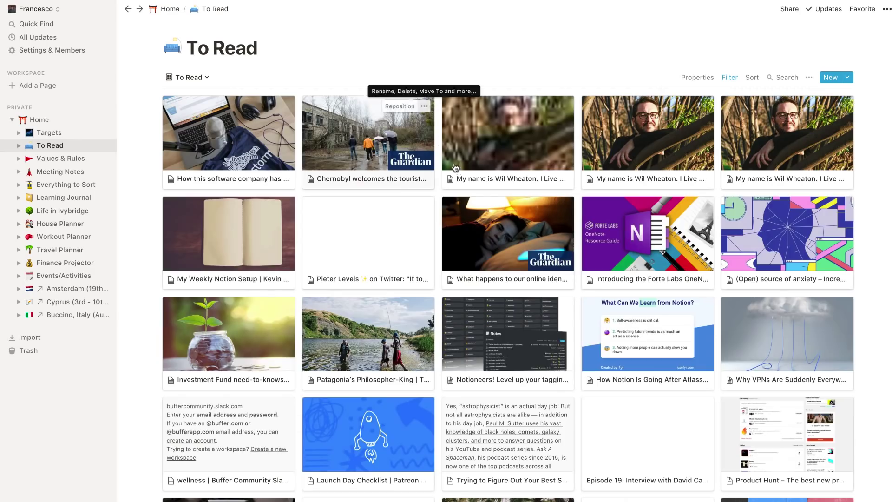
pyautogui.scroll(-7, 455, 169)
pyautogui.scroll(-5, 455, 170)
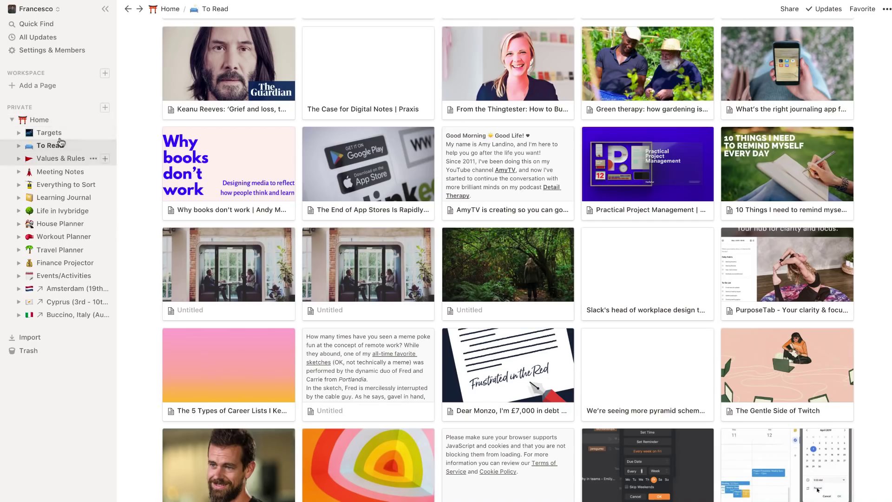
# - Open the Values & Rules page from Home and expand its Social and Health toggles to read the rules
pyautogui.click(51, 121)
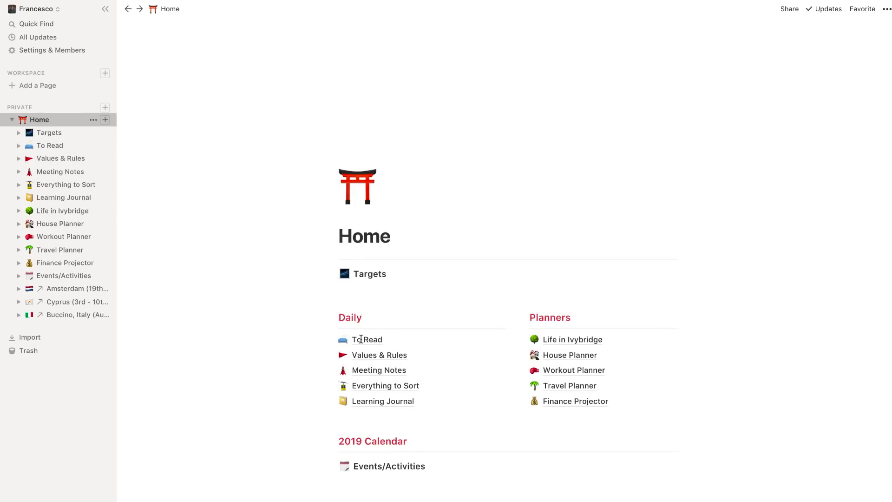
pyautogui.scroll(-10, 376, 370)
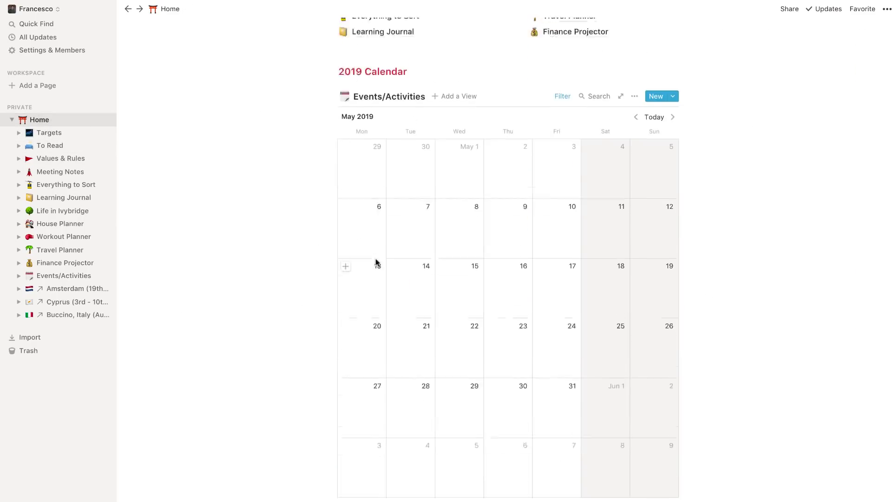
pyautogui.scroll(5, 376, 262)
pyautogui.click(375, 238)
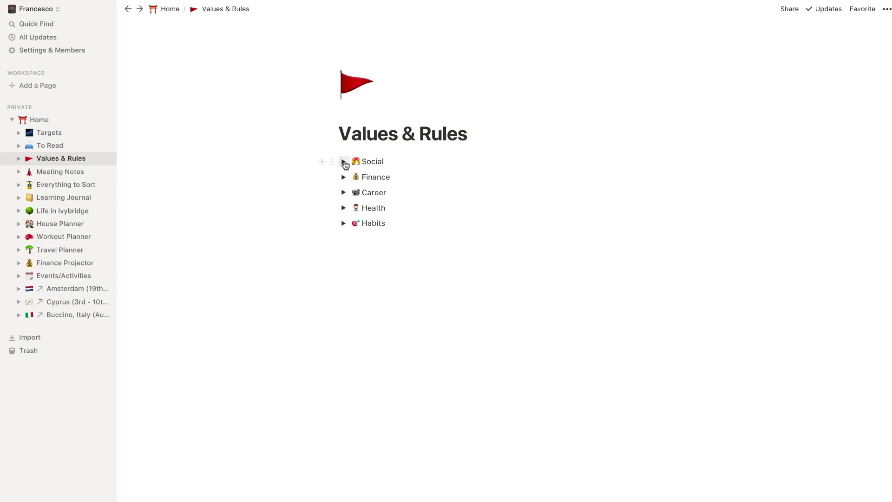
pyautogui.click(343, 161)
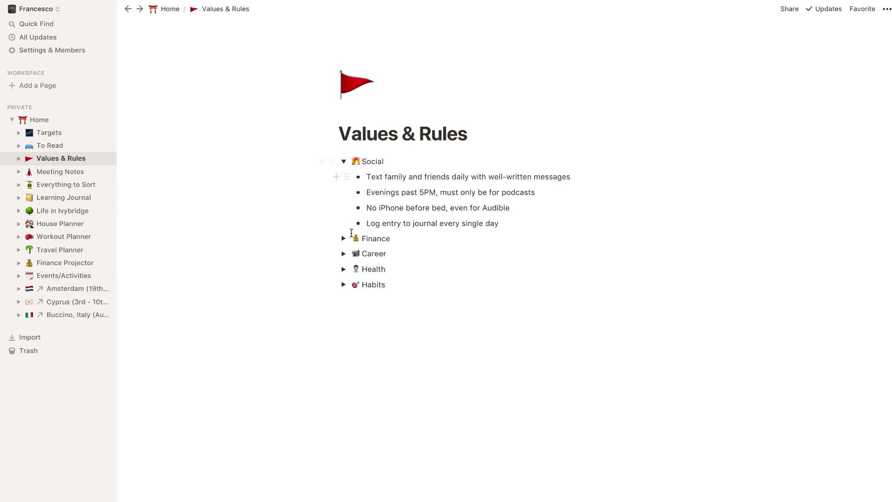
pyautogui.click(344, 269)
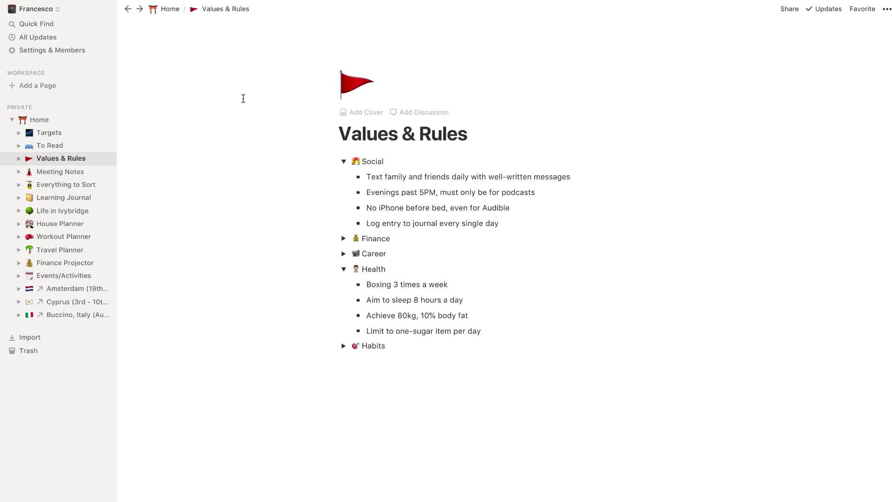
# - Go from Home to Meeting Notes, examine the Todoist agenda inside Upcoming Calls, and close it
pyautogui.click(55, 121)
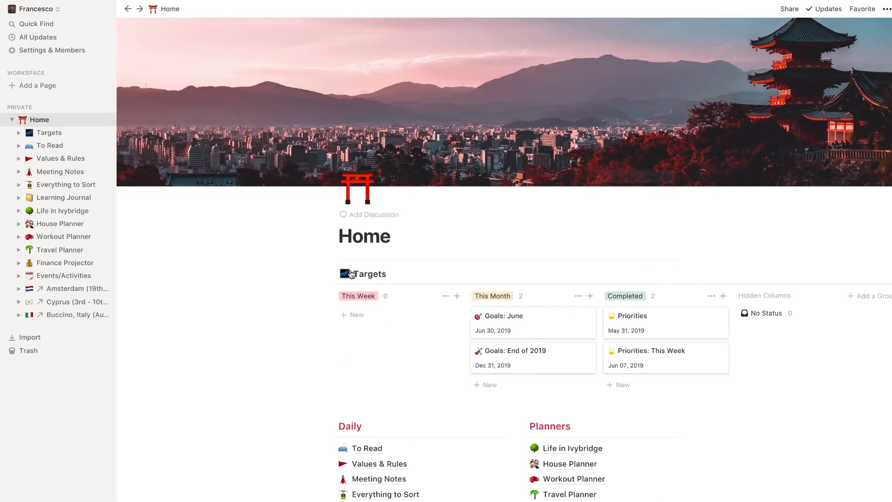
pyautogui.scroll(-5, 352, 274)
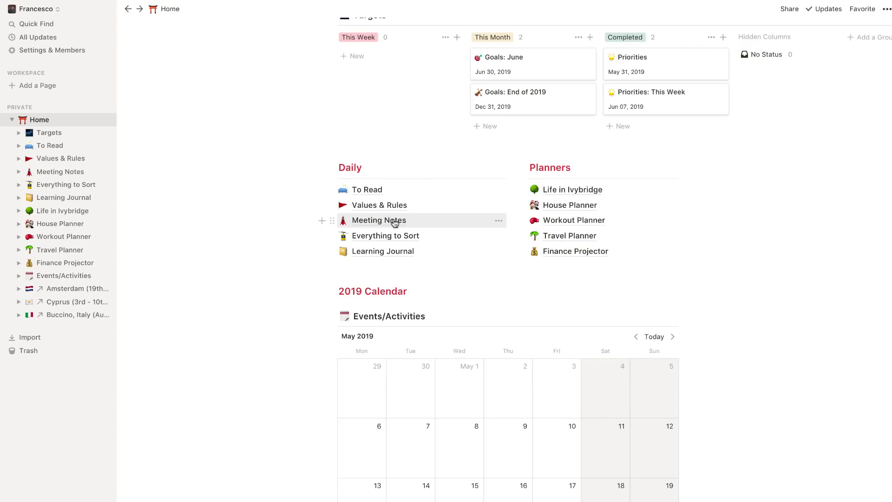
pyautogui.click(394, 221)
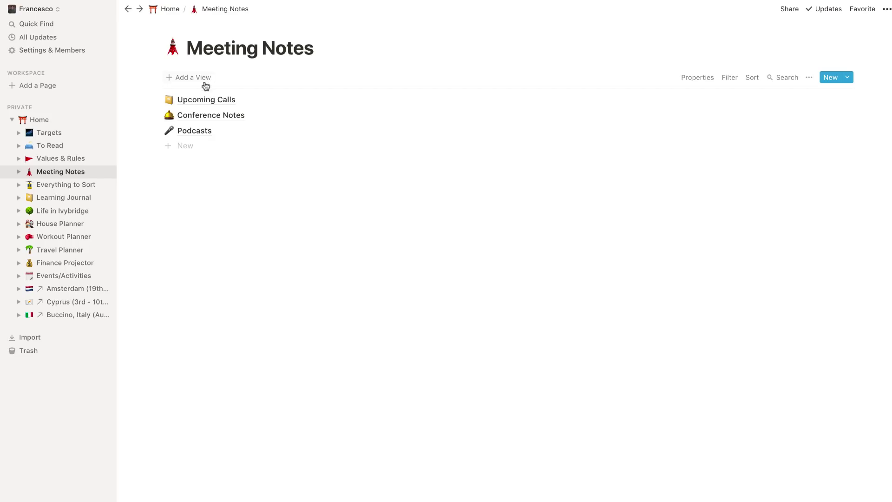
pyautogui.click(203, 99)
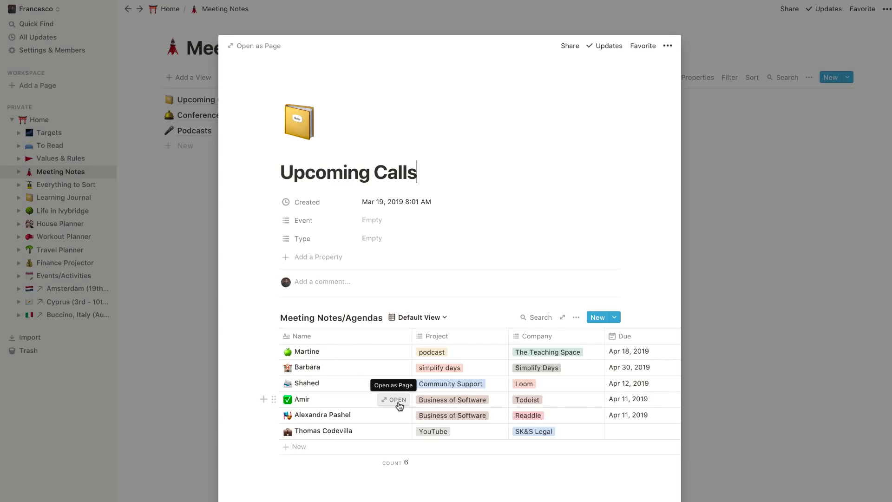
pyautogui.click(398, 400)
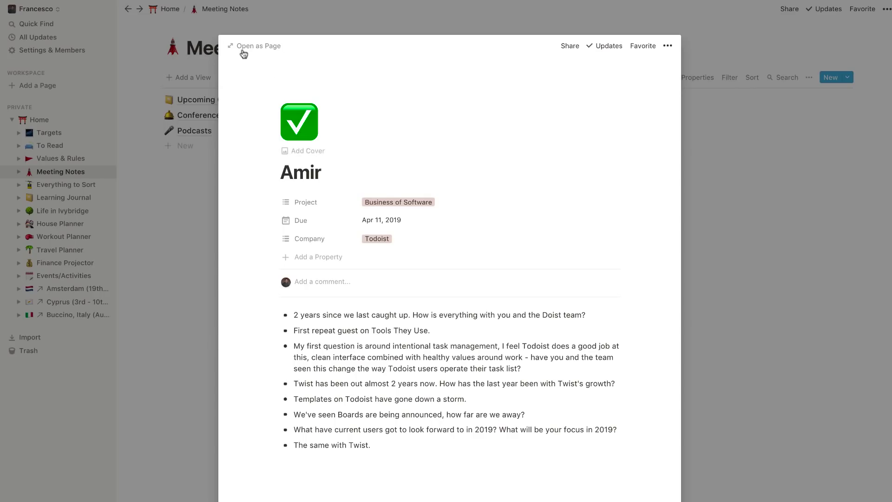
pyautogui.click(215, 47)
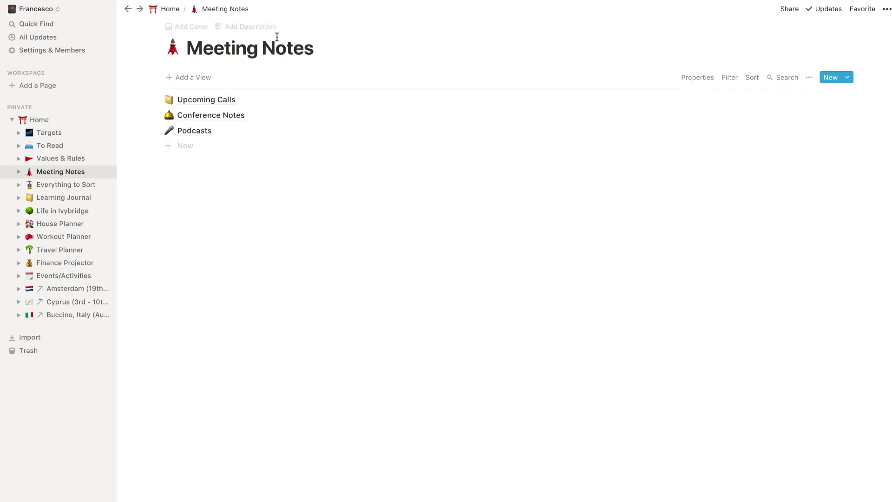
# - Reopen Upcoming Calls, read the podcast agenda for The Teaching Space, and close it
pyautogui.click(202, 100)
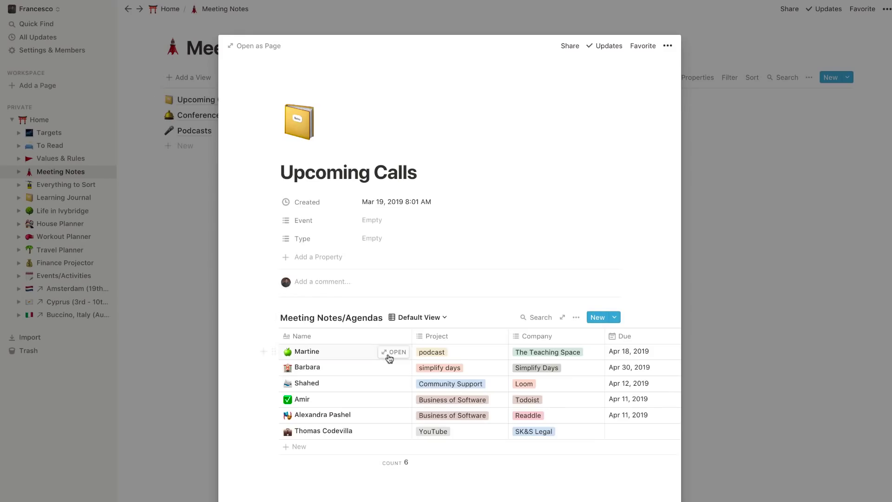
pyautogui.click(392, 352)
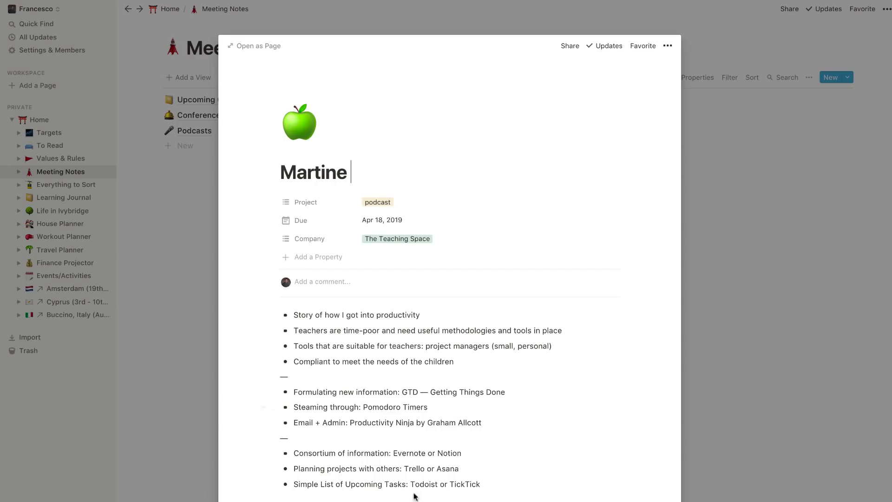
pyautogui.click(204, 99)
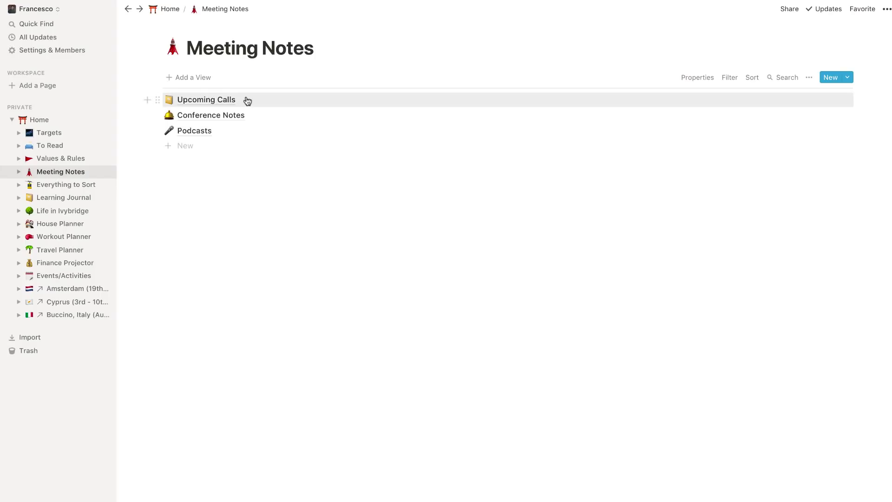
# - Open Business of Software within Conference Notes, read the fourth speaker's notes, and return to Meeting Notes
pyautogui.click(216, 116)
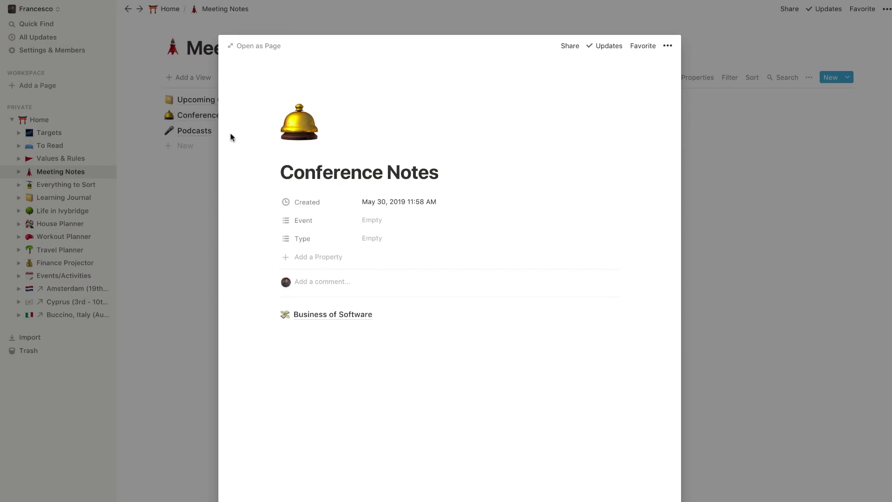
pyautogui.click(315, 318)
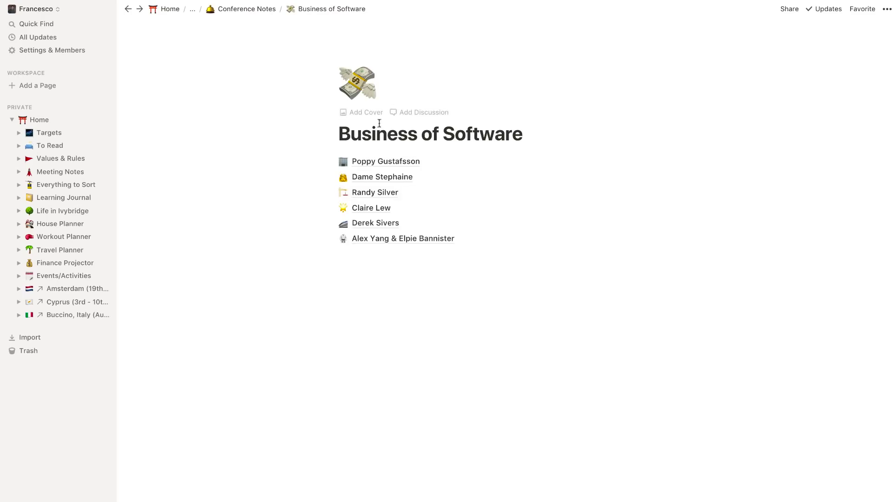
pyautogui.click(378, 208)
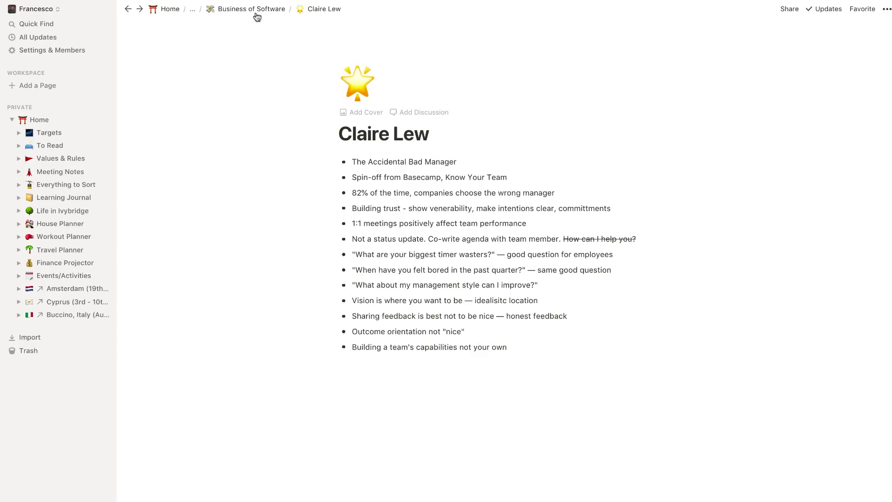
pyautogui.click(226, 10)
pyautogui.click(224, 11)
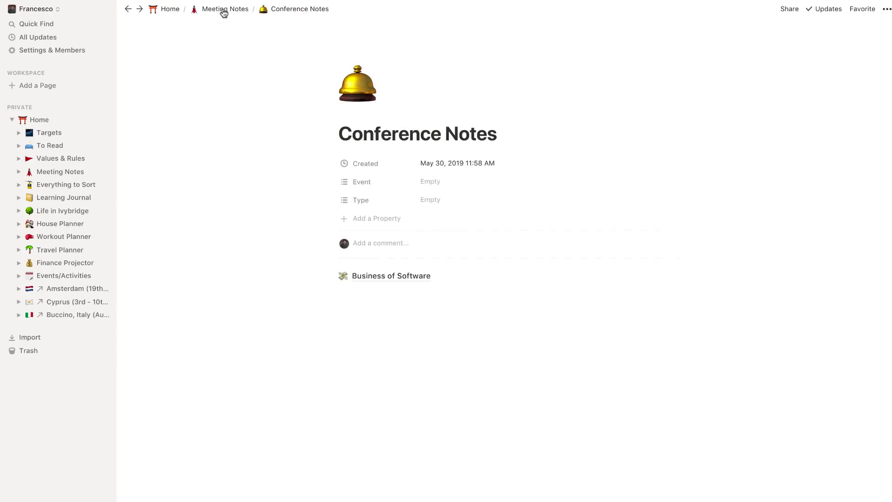
pyautogui.click(223, 11)
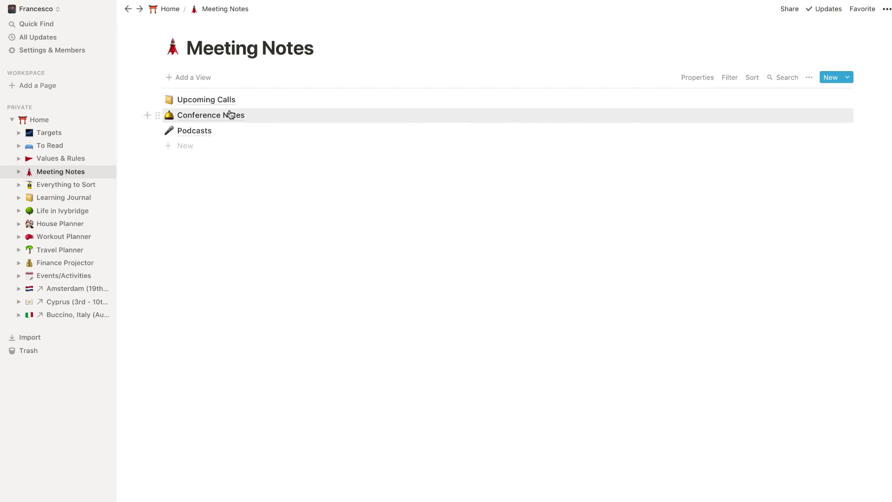
# - Open Upcoming Calls again, examine the Project, Company and Due columns of its agendas table, and close it
pyautogui.click(200, 120)
pyautogui.click(208, 212)
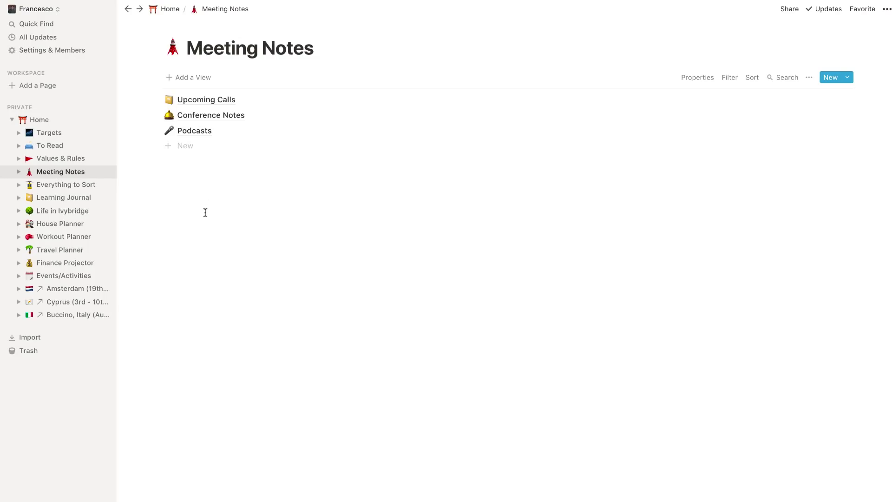
pyautogui.click(205, 99)
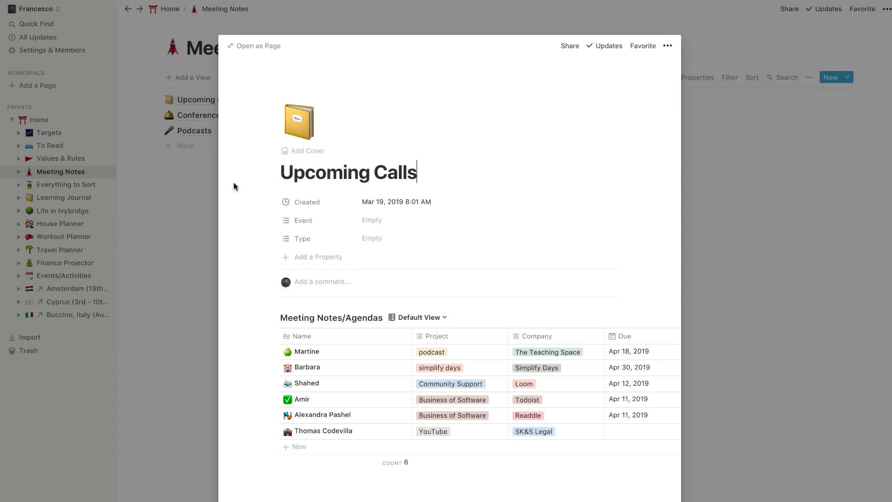
pyautogui.hscroll(3, 508, 400)
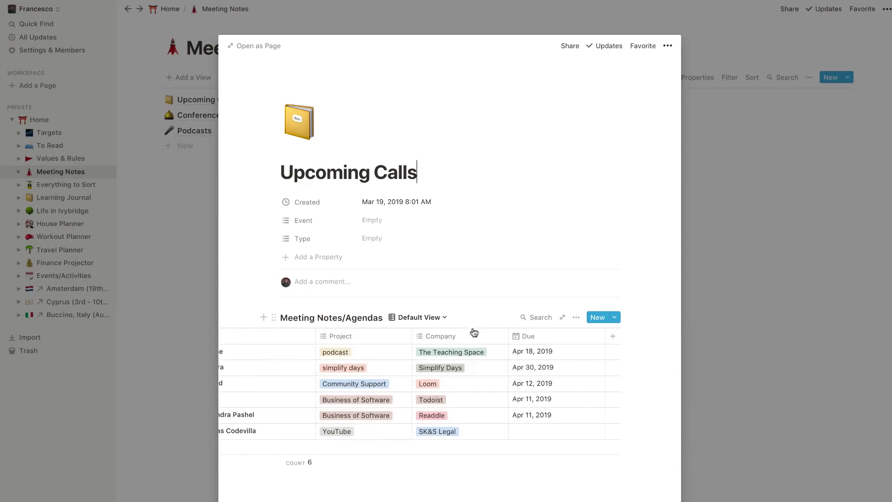
pyautogui.click(201, 206)
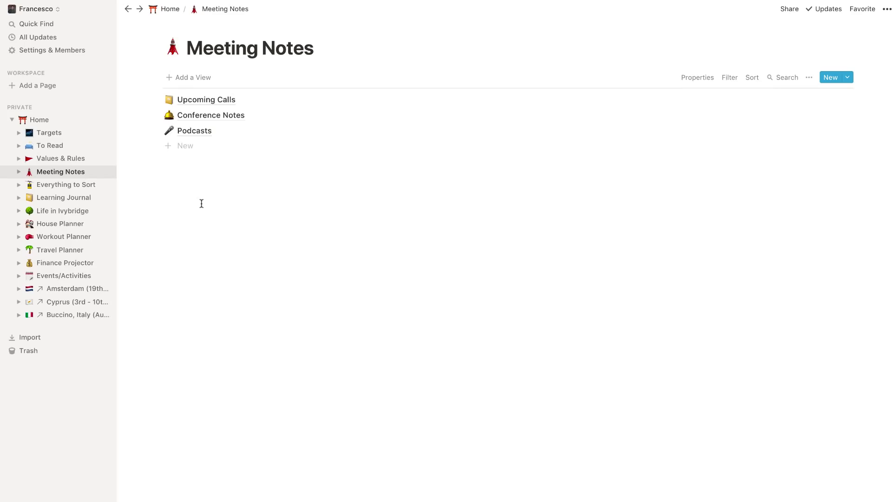
# - Open the Tim Ferriss Show page within the Podcasts entry, read its notes, and return to Meeting Notes
pyautogui.click(192, 134)
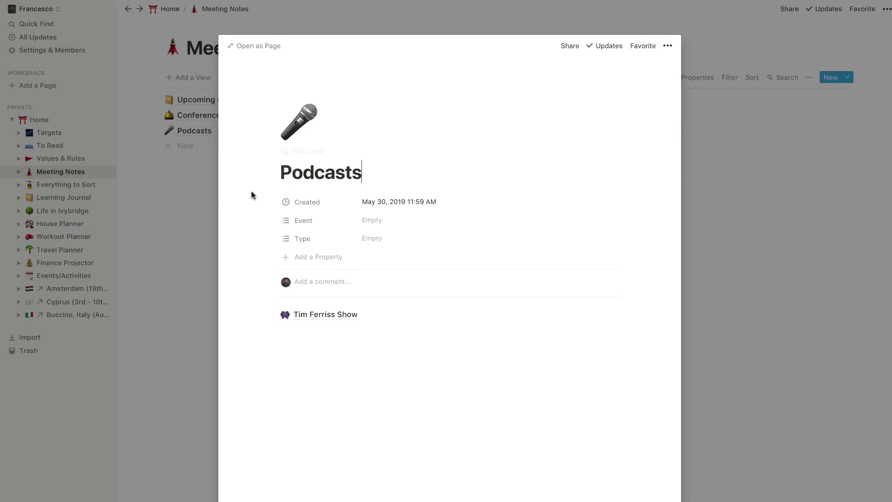
pyautogui.click(320, 316)
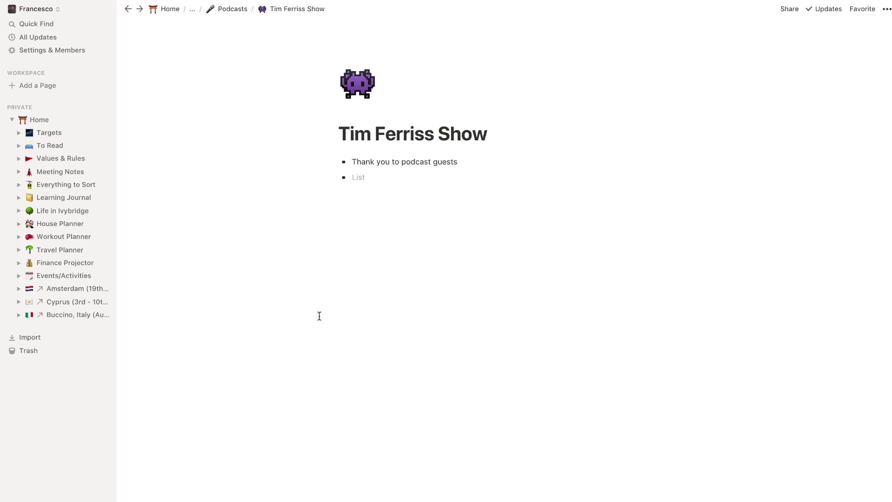
pyautogui.click(230, 10)
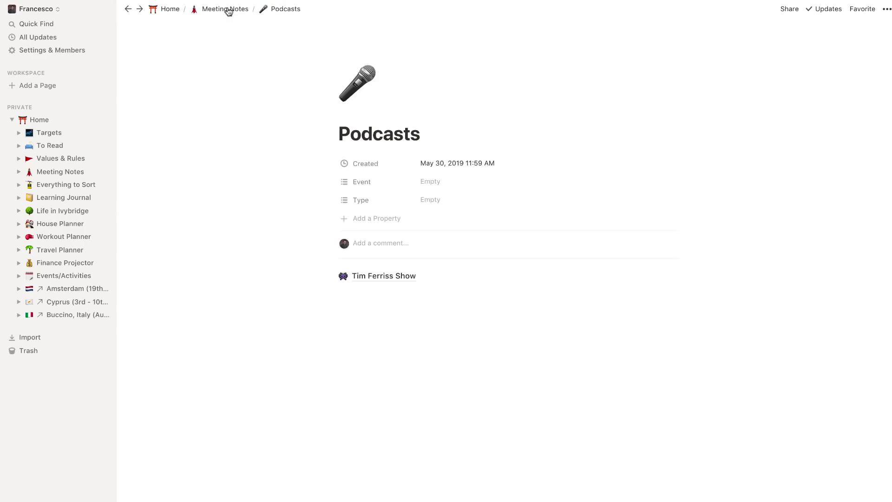
pyautogui.click(209, 10)
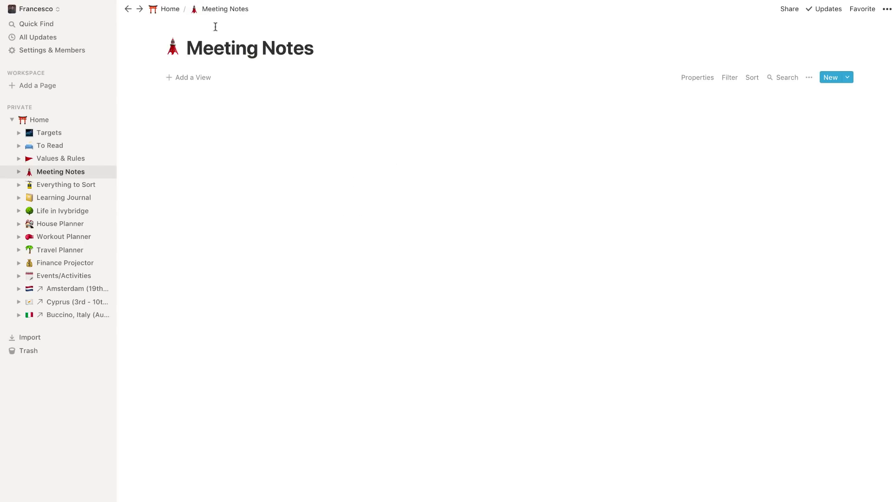
# - Show the Created property for the entries in the Meeting Notes list
pyautogui.click(699, 78)
pyautogui.click(745, 111)
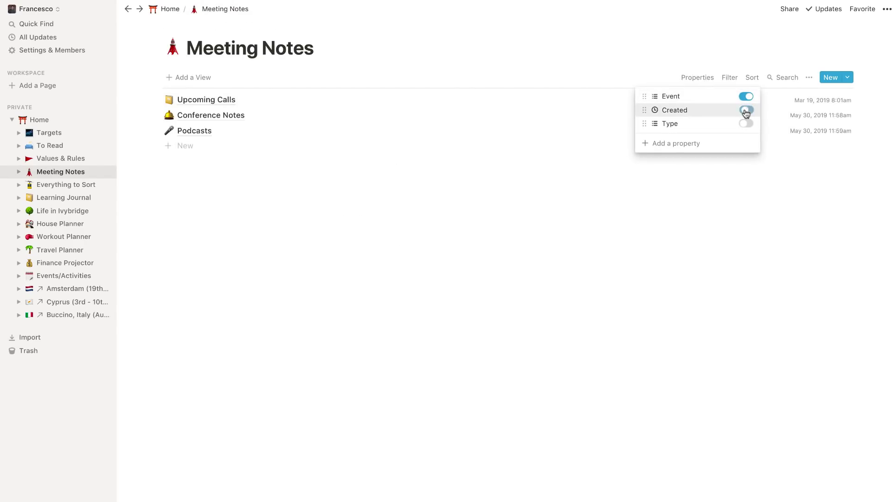
pyautogui.click(641, 256)
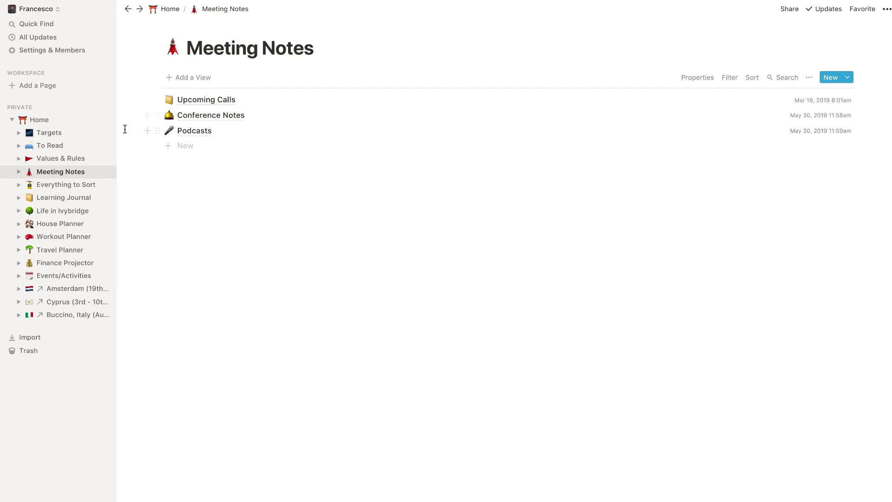
# - Return to Home and open Everything to Sort from the Daily section
pyautogui.click(175, 10)
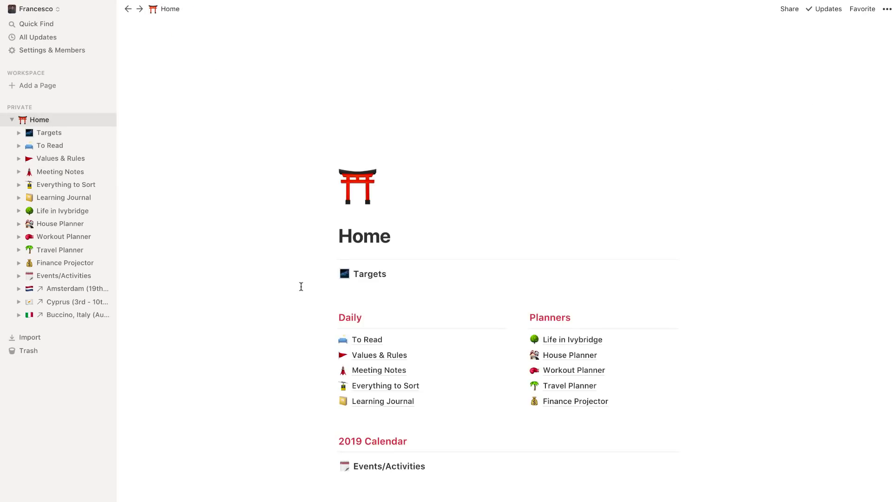
pyautogui.scroll(-3, 301, 286)
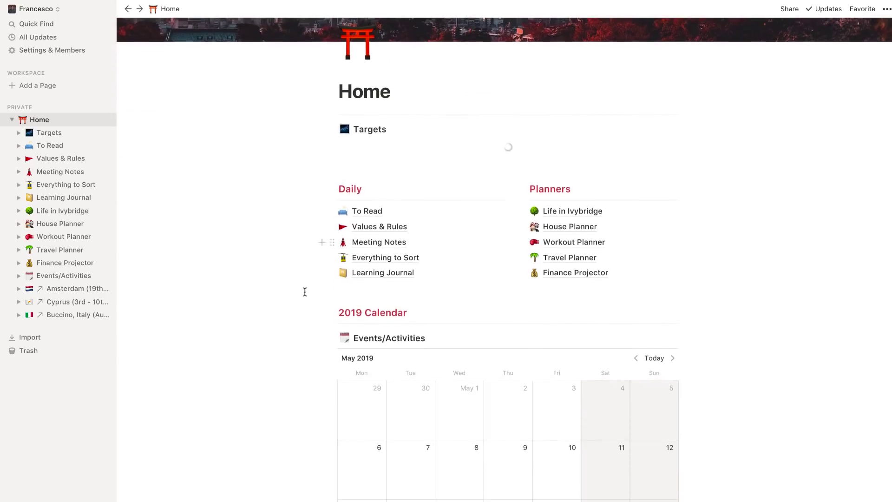
pyautogui.scroll(-1, 419, 291)
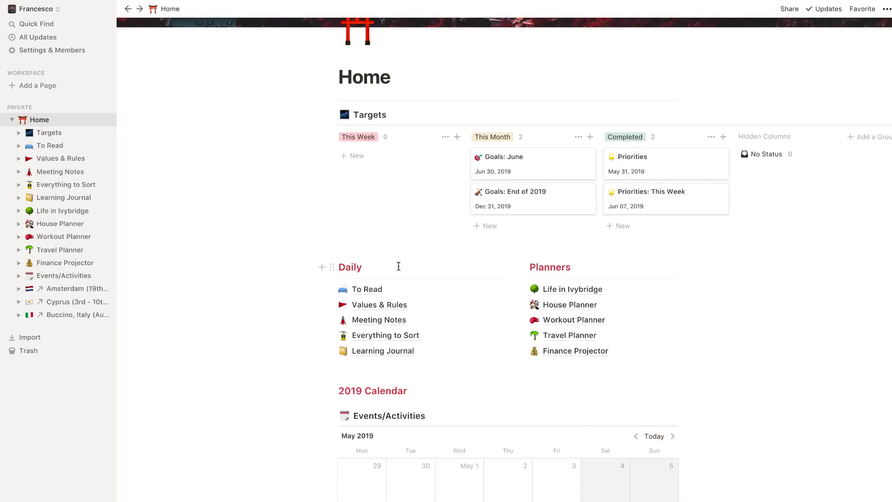
pyautogui.scroll(-2, 400, 267)
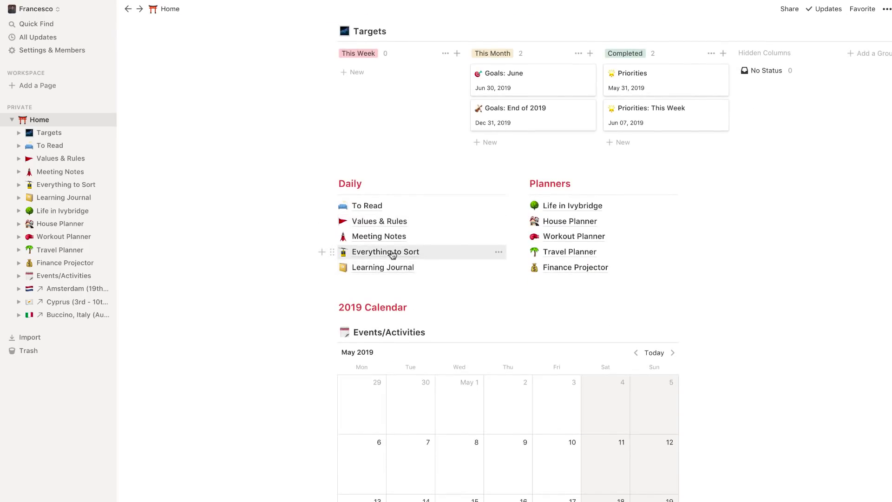
pyautogui.click(392, 254)
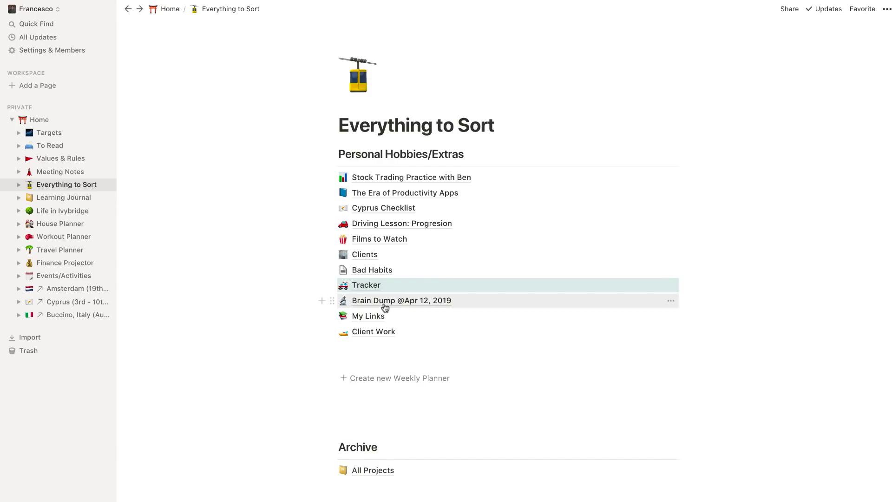
# - Open the Stock Trading Practice page, look over its Mini-Sessions Results Sheet, and return to Everything to Sort
pyautogui.click(381, 180)
pyautogui.scroll(-1, 363, 336)
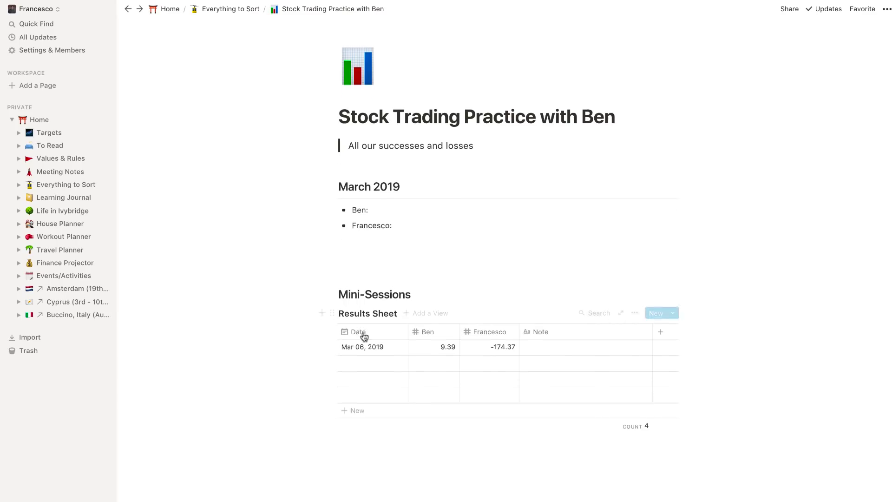
pyautogui.scroll(1, 364, 336)
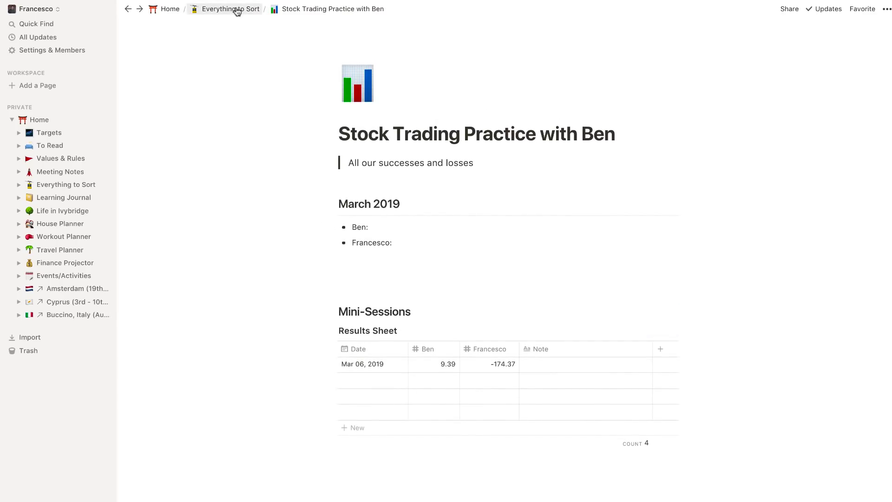
pyautogui.click(237, 11)
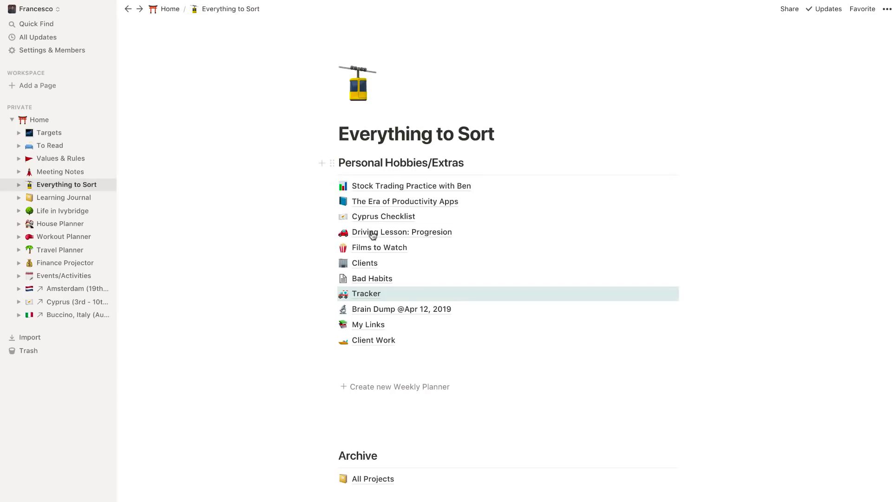
# - Open Driving Lesson: Progresion, examine the Date, Issue and Improve by columns of its Lessons table, and return to Everything to Sort
pyautogui.click(387, 232)
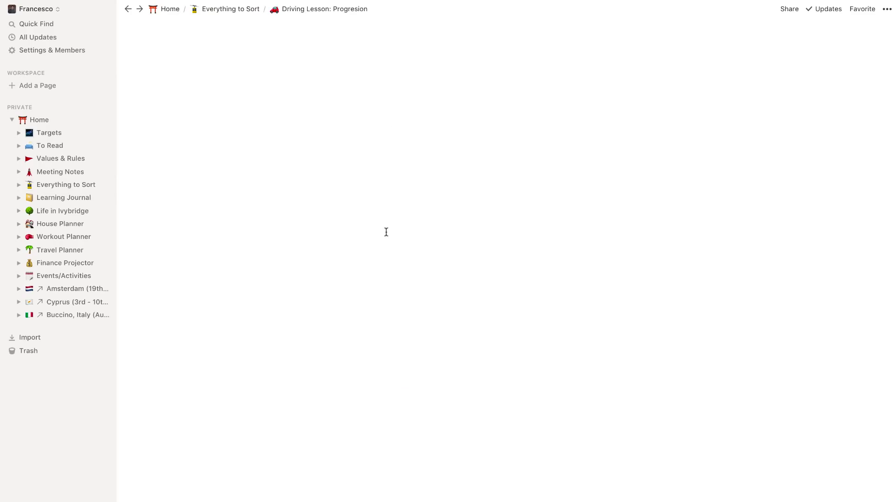
pyautogui.scroll(-1, 395, 322)
pyautogui.scroll(-5, 395, 322)
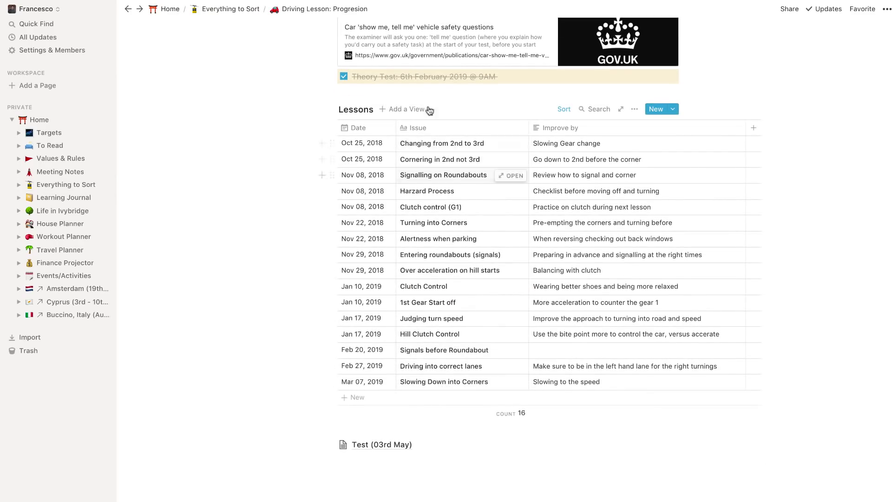
pyautogui.click(251, 9)
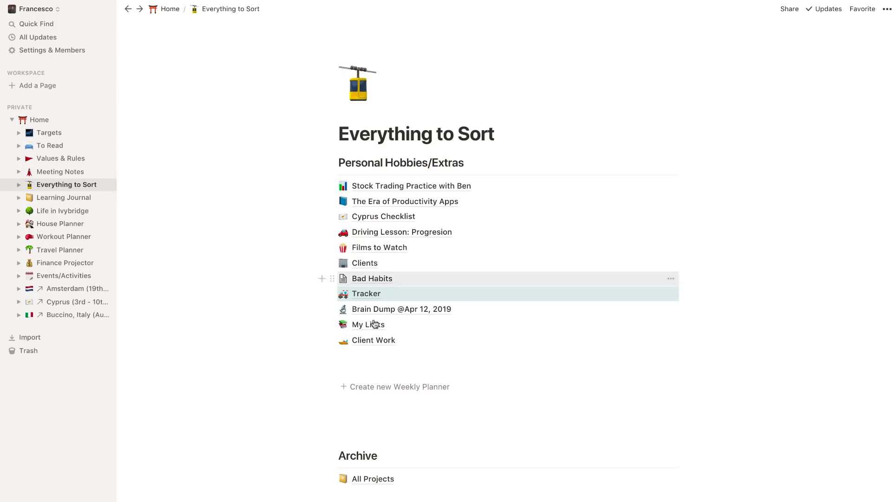
# - Delete two blank lines above the Archive heading in Everything to Sort
pyautogui.click(371, 434)
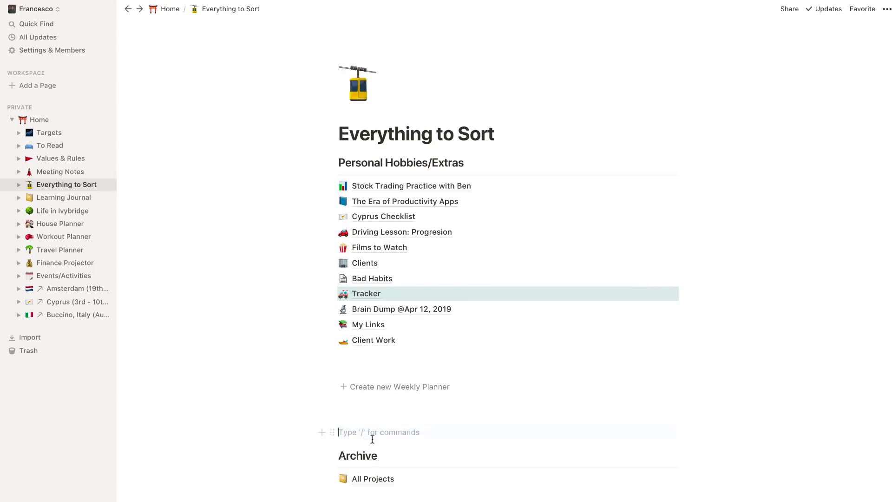
pyautogui.press('BackSpace')
pyautogui.press('BackSpace')
pyautogui.click(365, 369)
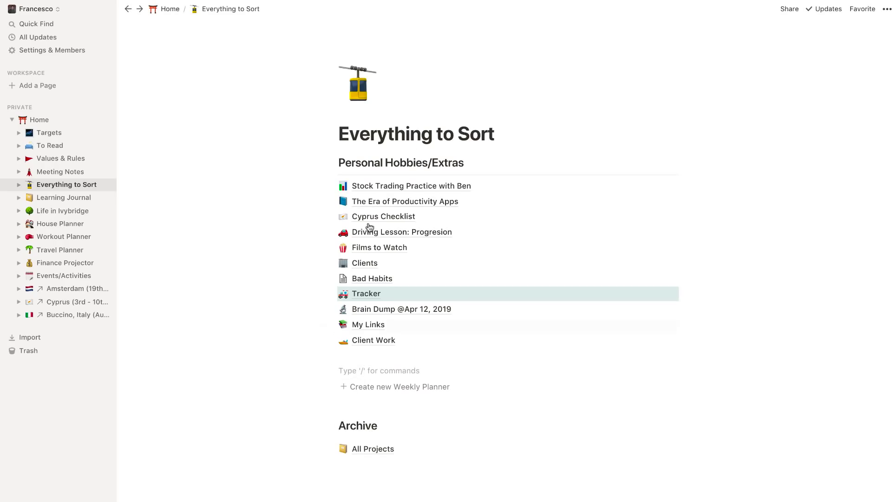
# - Open The Era of Productivity Apps, skim its chapter pages and draft text, and return to Everything to Sort
pyautogui.click(391, 201)
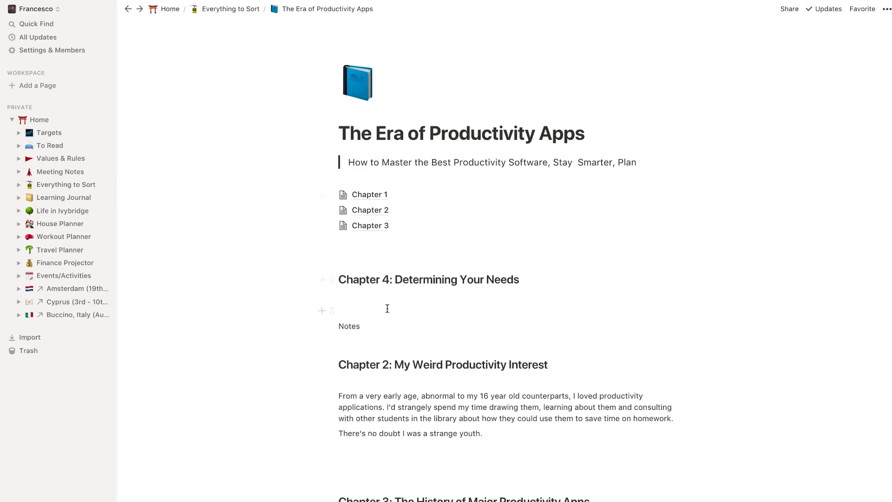
pyautogui.scroll(-4, 387, 252)
pyautogui.scroll(4, 386, 253)
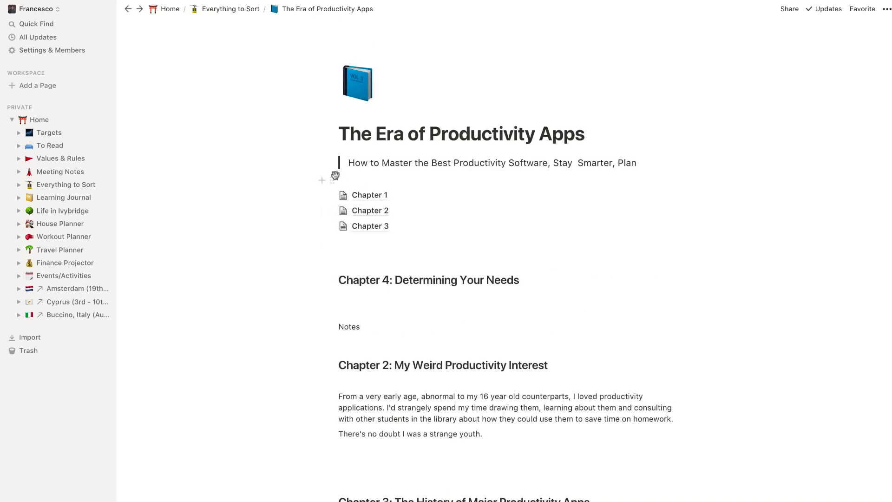
pyautogui.click(239, 11)
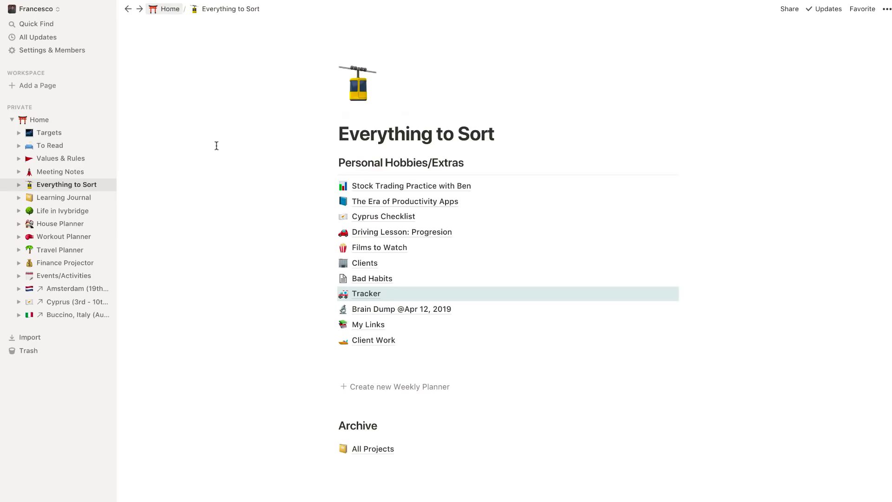
# - Go back to Home and open Learning Journal from the Daily section
pyautogui.click(166, 10)
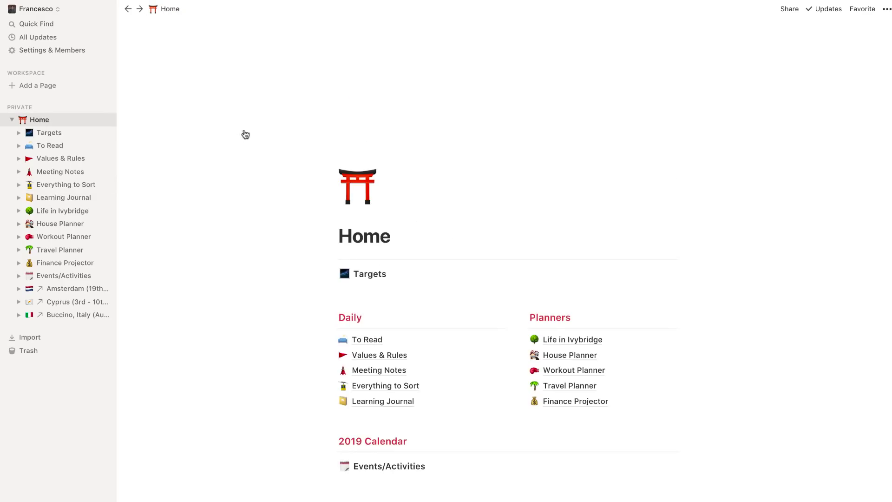
pyautogui.scroll(-6, 383, 268)
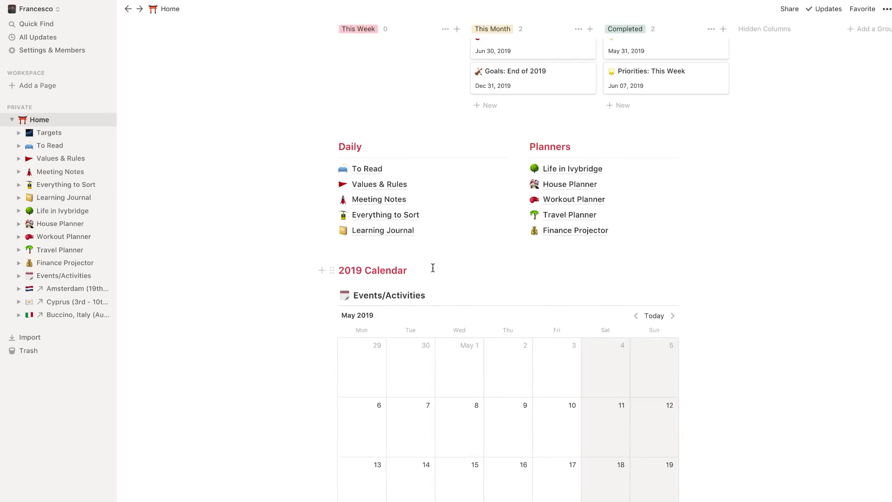
pyautogui.click(397, 232)
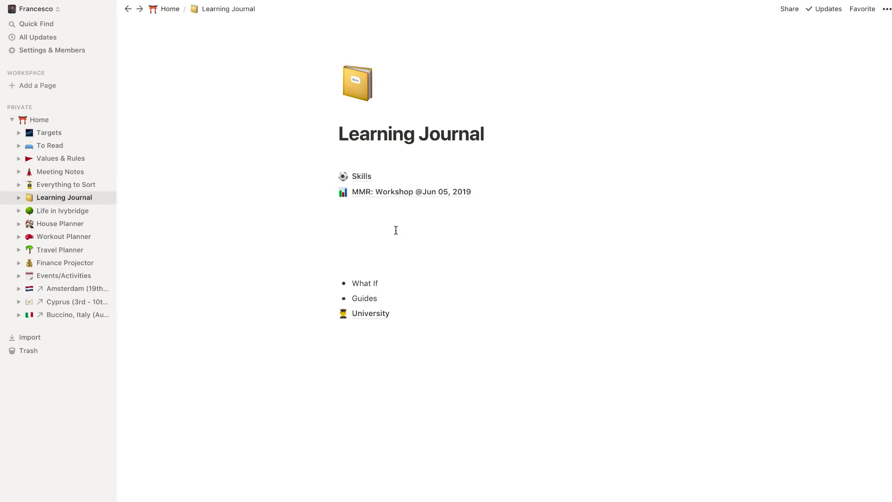
# - Remove the blank lines above What If in Learning Journal, then move all of the page's content into Everything to Sort
pyautogui.click(377, 265)
pyautogui.press('BackSpace')
pyautogui.press('BackSpace')
pyautogui.press('BackSpace')
pyautogui.press('BackSpace')
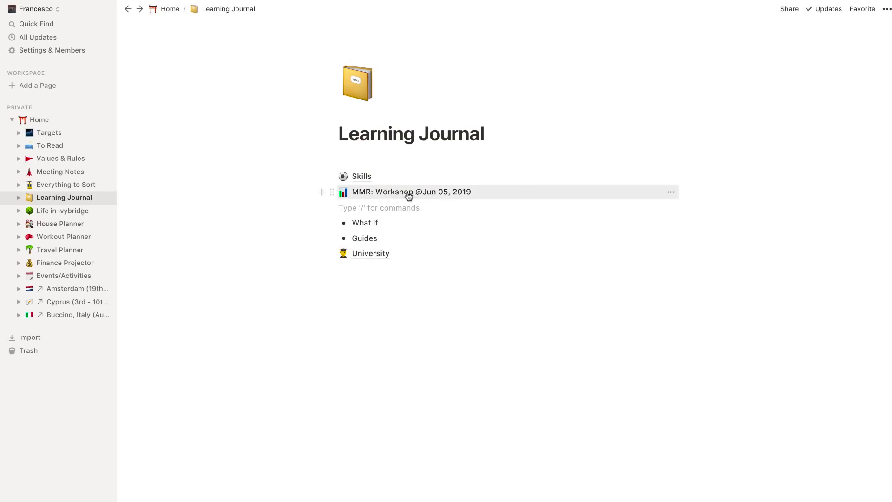
pyautogui.moveTo(366, 298); pyautogui.dragTo(70, 184)
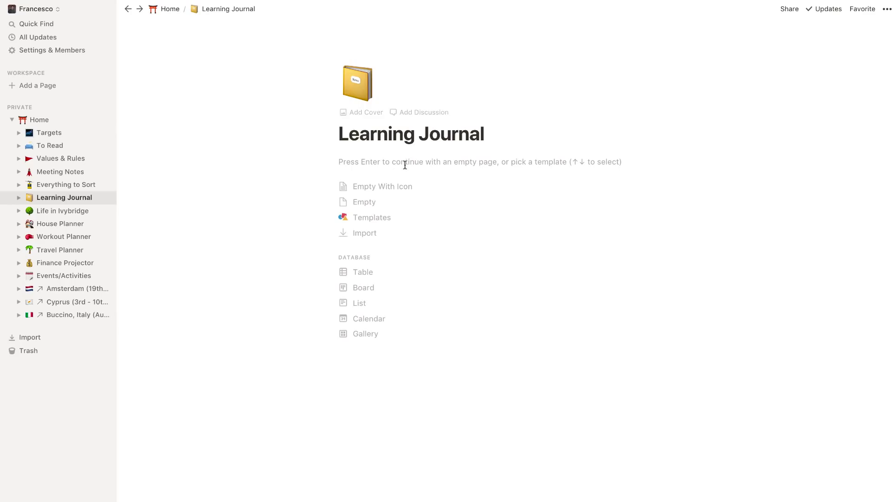
# - Open Life in Ivybridge from the Planners section of Home and read through its lists, from day-to-day projections to Health
pyautogui.click(175, 14)
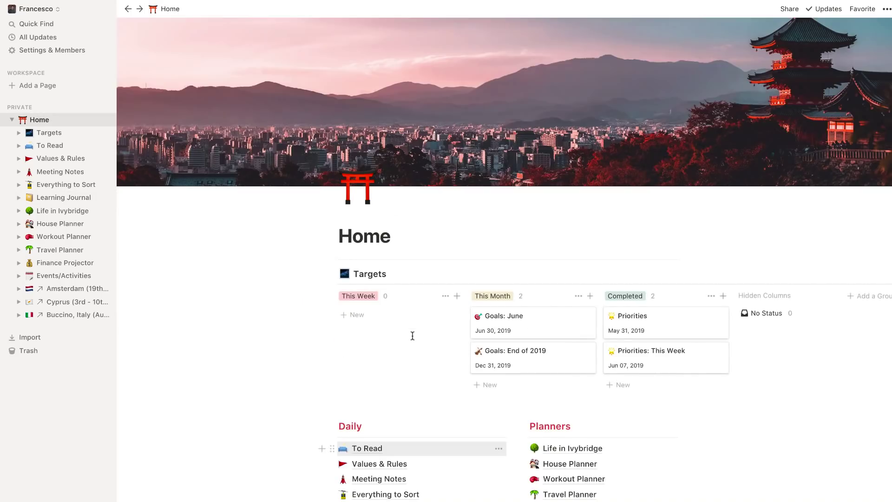
pyautogui.scroll(-5, 412, 335)
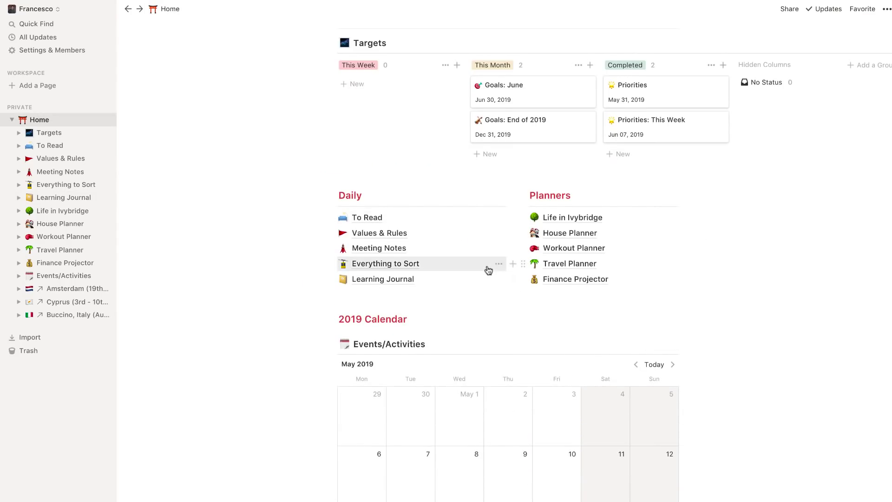
pyautogui.scroll(-1, 488, 267)
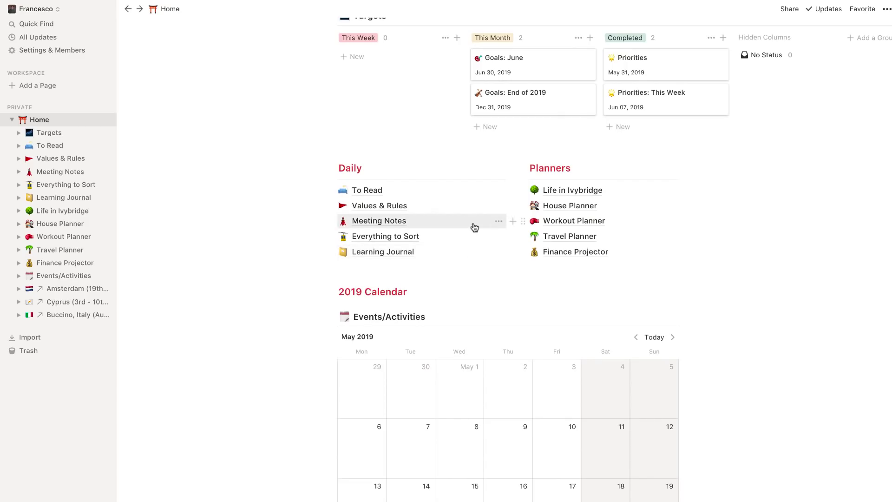
pyautogui.click(590, 193)
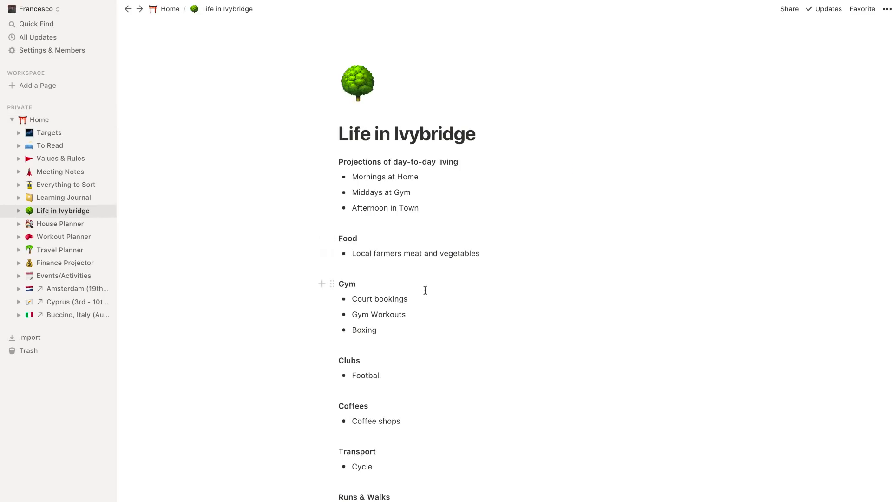
pyautogui.scroll(-5, 425, 290)
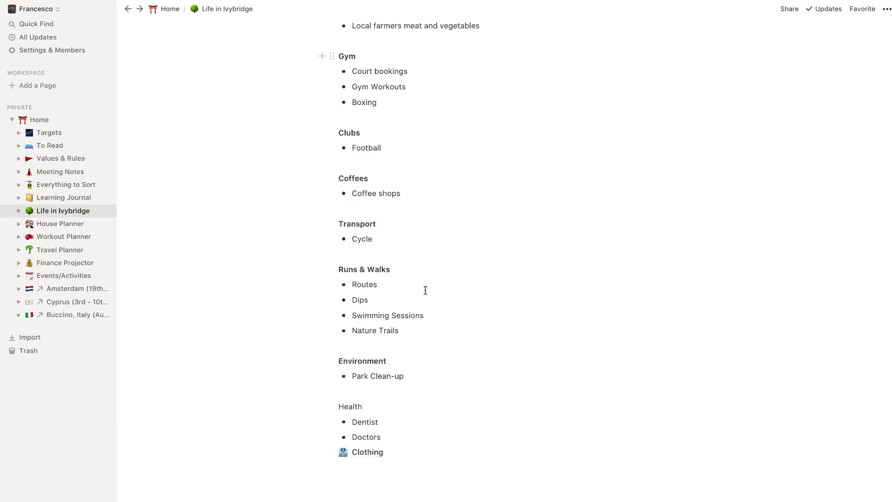
pyautogui.scroll(5, 424, 235)
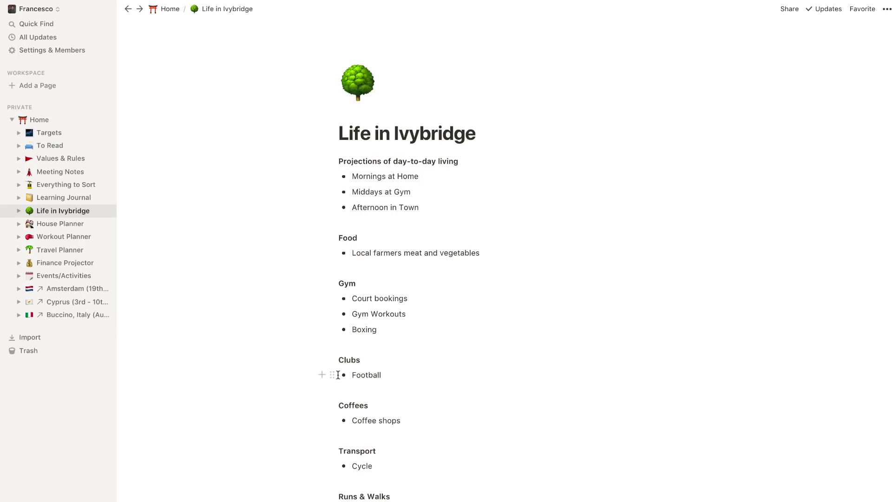
pyautogui.scroll(-4, 337, 375)
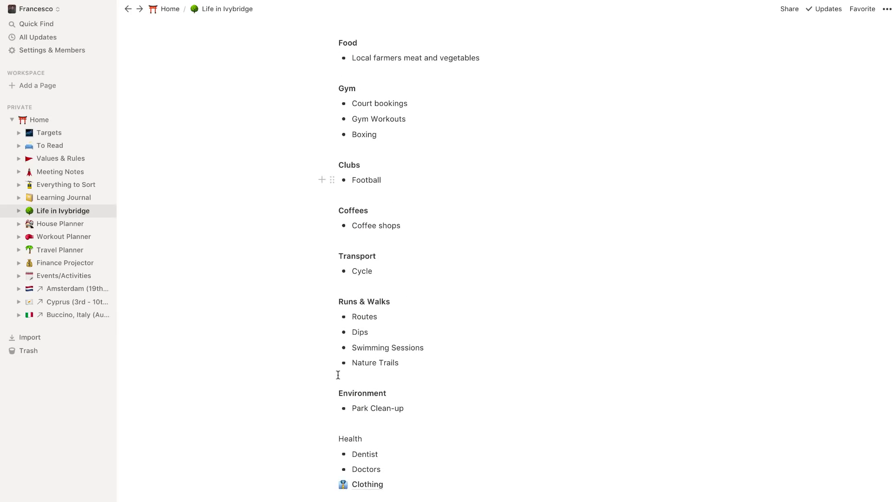
pyautogui.scroll(4, 338, 375)
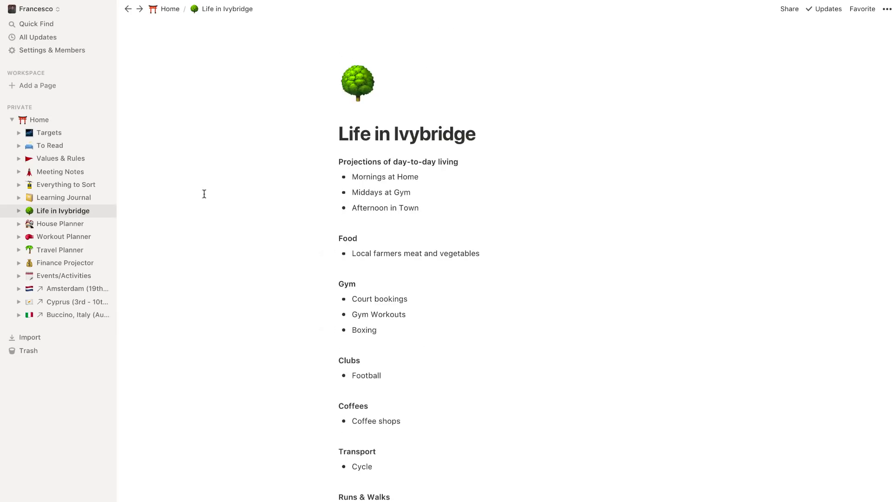
# - Return to Home, open House Planner from the Planners section, and look over its All Pages list and images
pyautogui.click(170, 10)
pyautogui.scroll(-4, 356, 307)
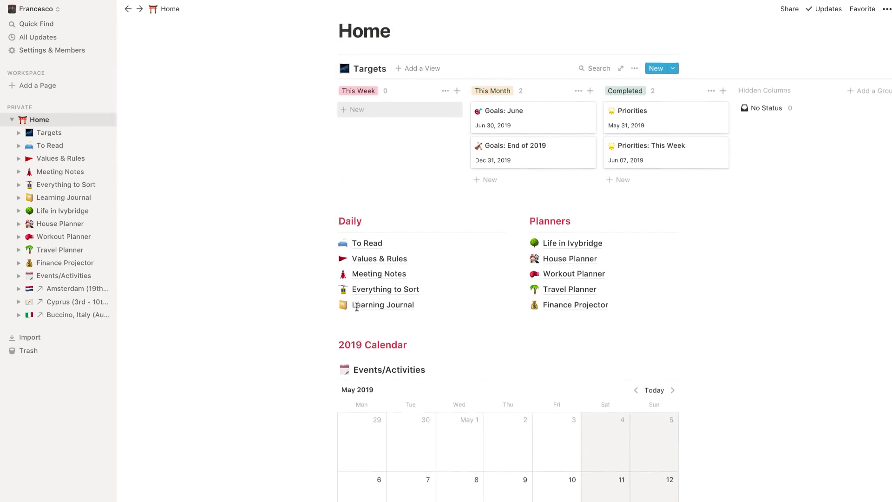
pyautogui.scroll(-2, 357, 306)
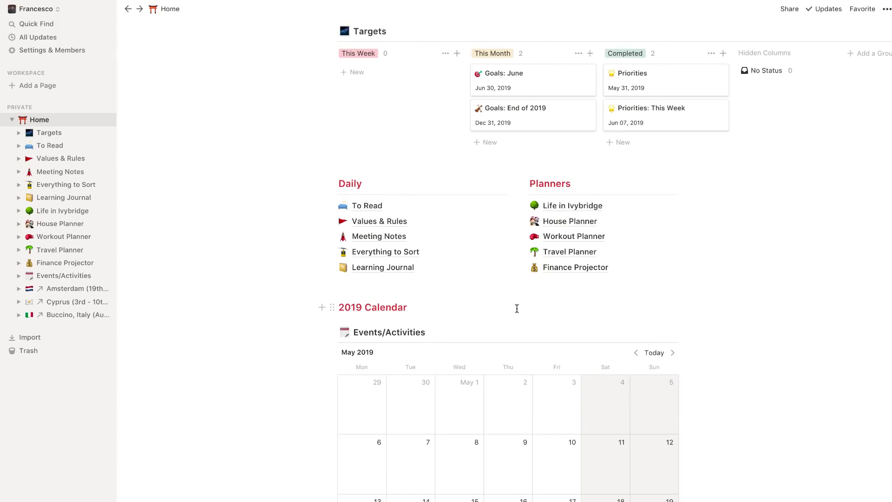
pyautogui.click(568, 224)
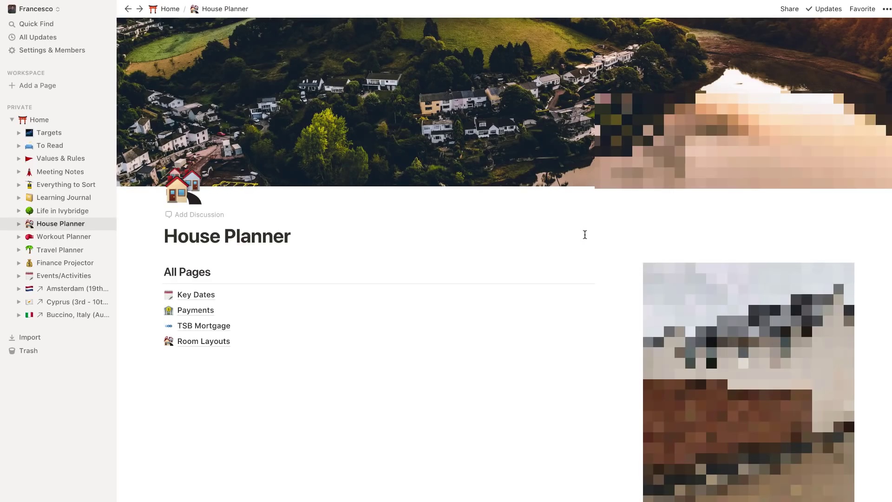
pyautogui.scroll(-3, 504, 234)
pyautogui.scroll(3, 504, 233)
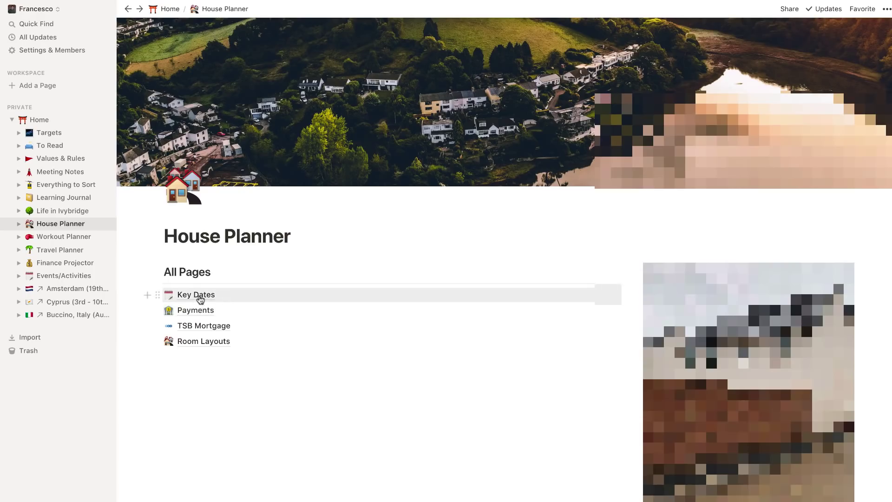
# - Open Key Dates within House Planner and expand the June 15th — Move Out Day entry of the move-in schedule
pyautogui.click(197, 296)
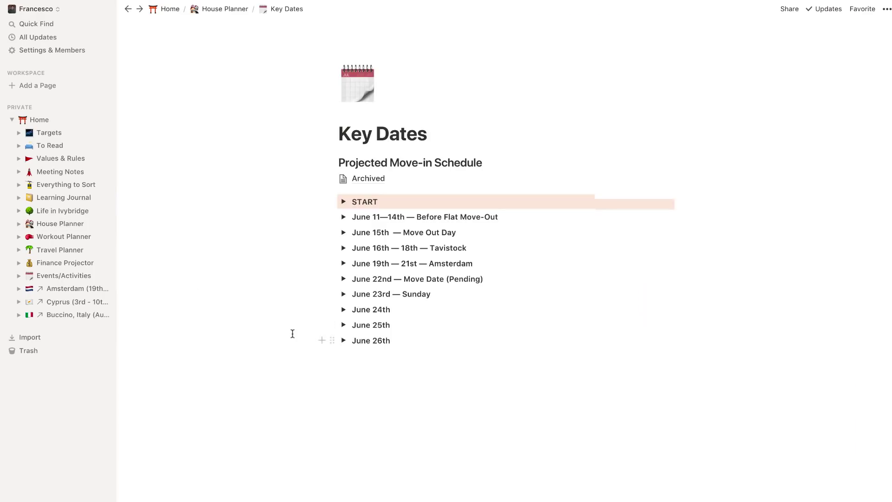
pyautogui.click(343, 235)
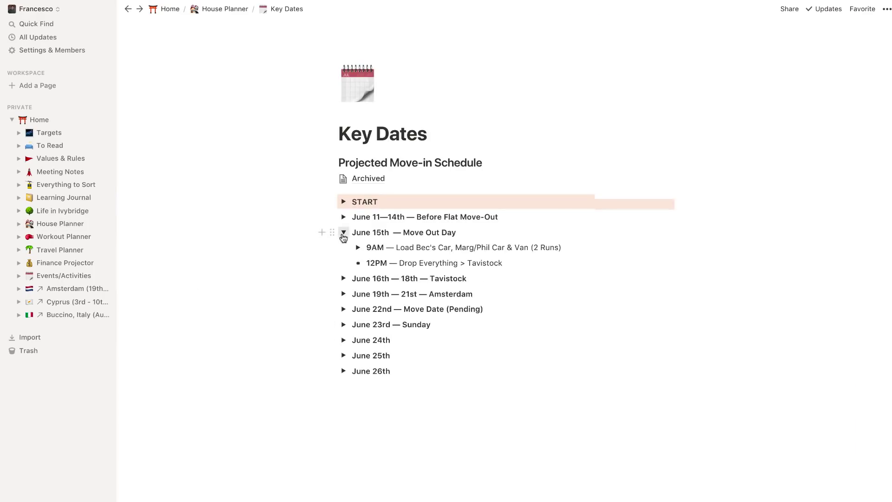
# - Collapse the June 15th — Move Out Day entry, open Payments from House Planner, and look through its payments table
pyautogui.click(343, 235)
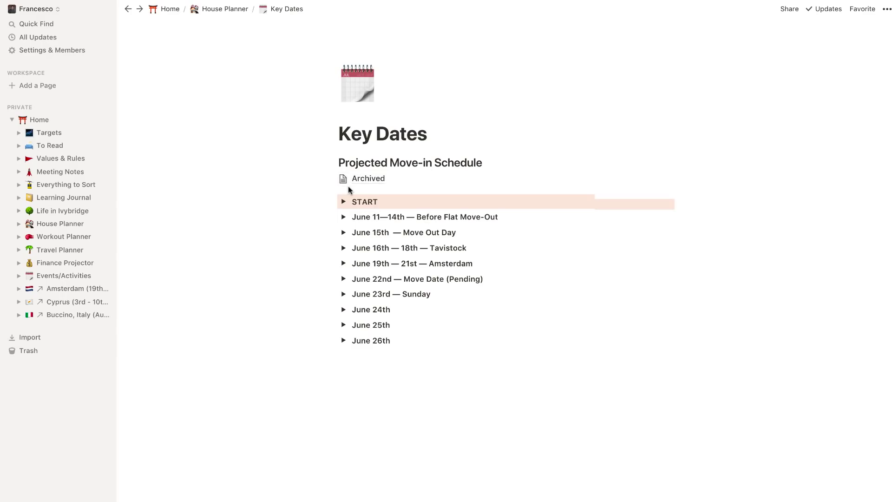
pyautogui.click(218, 11)
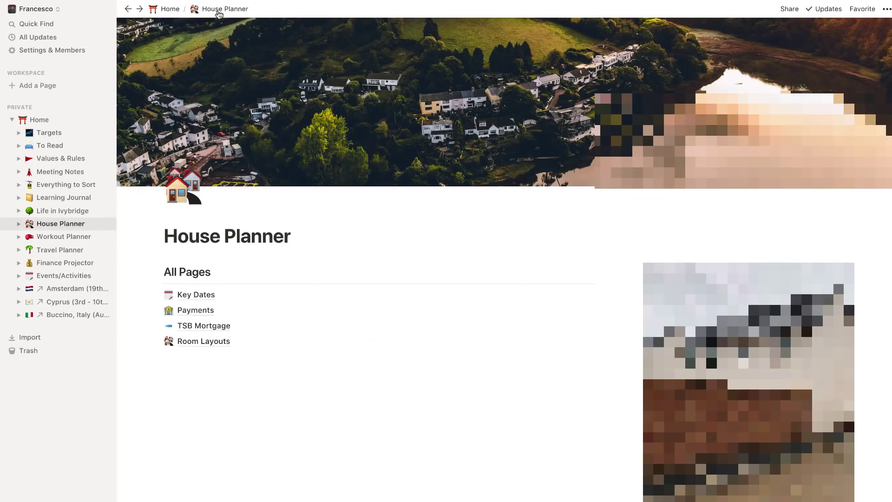
pyautogui.click(196, 313)
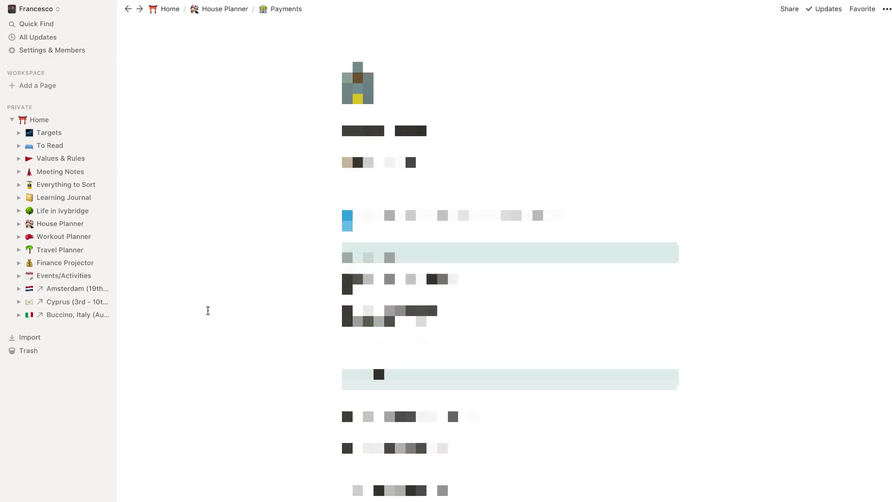
pyautogui.scroll(-2, 453, 339)
pyautogui.scroll(-1, 453, 338)
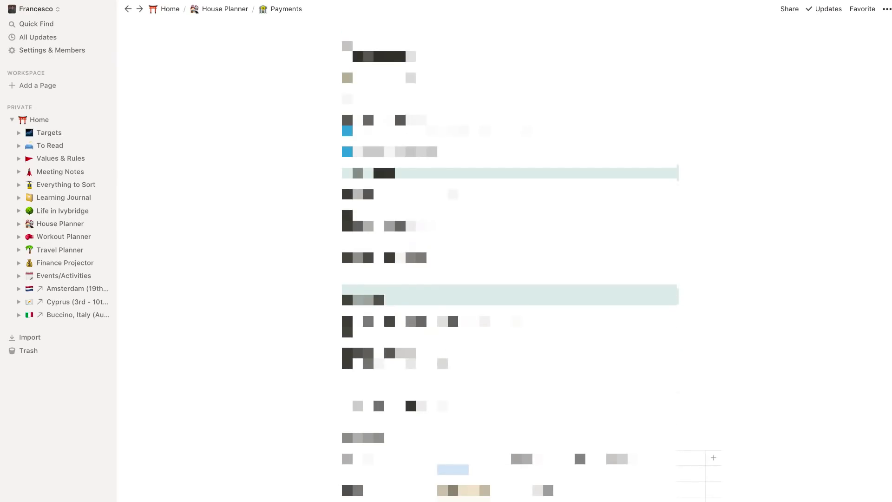
pyautogui.scroll(-15, 330, 286)
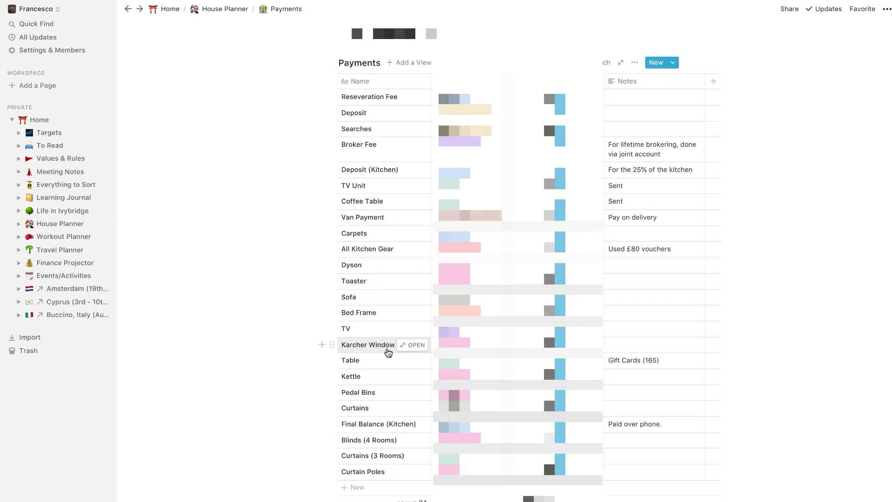
pyautogui.click(377, 306)
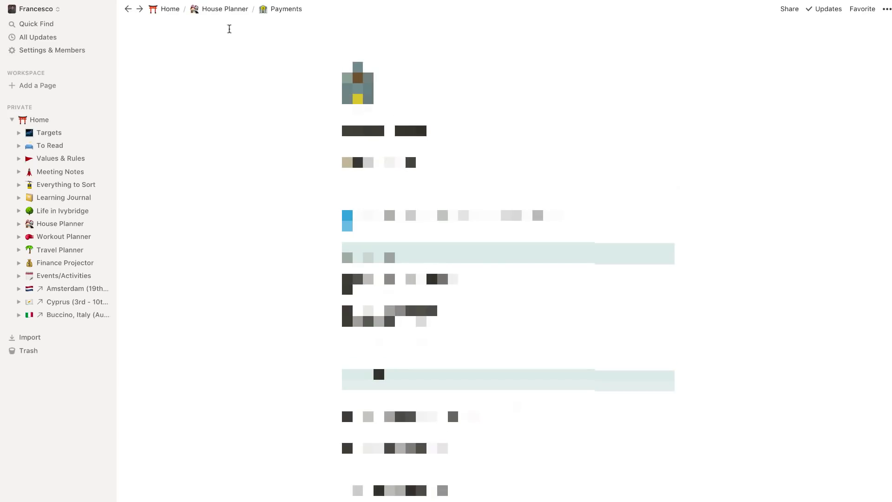
# - Open Room Layouts from House Planner and switch the Decor & Design database to Gallery View
pyautogui.click(212, 11)
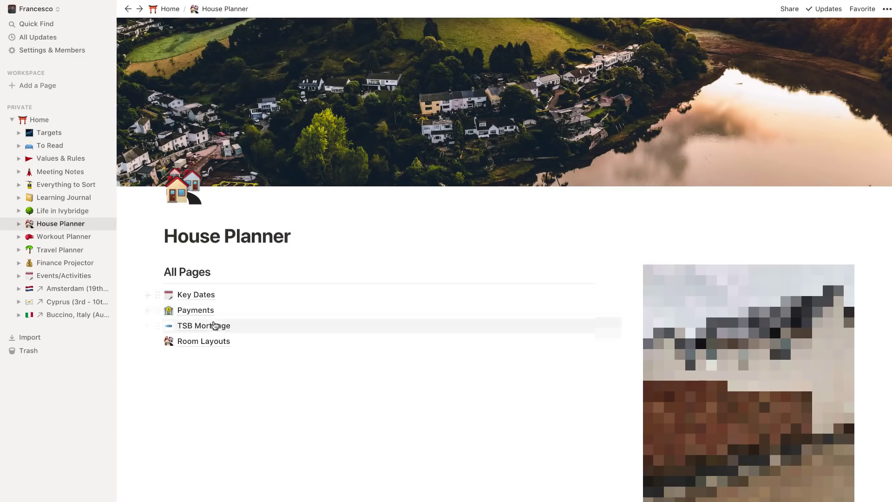
pyautogui.scroll(-3, 213, 339)
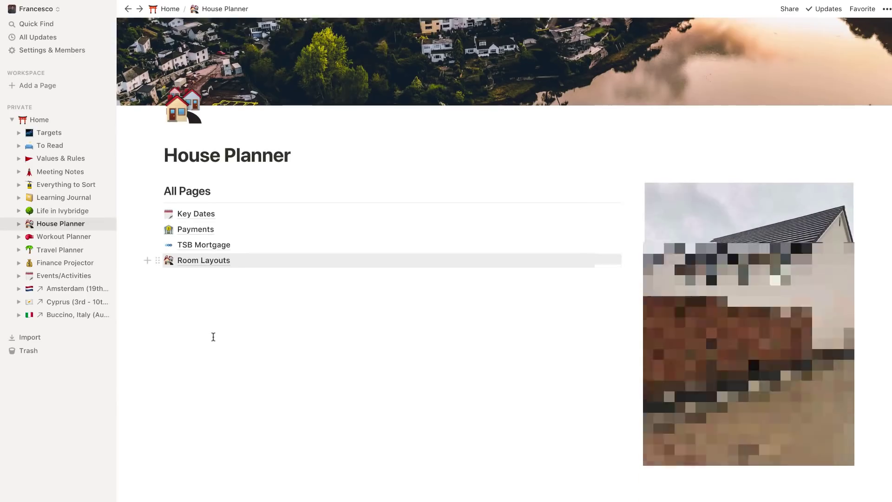
pyautogui.click(197, 263)
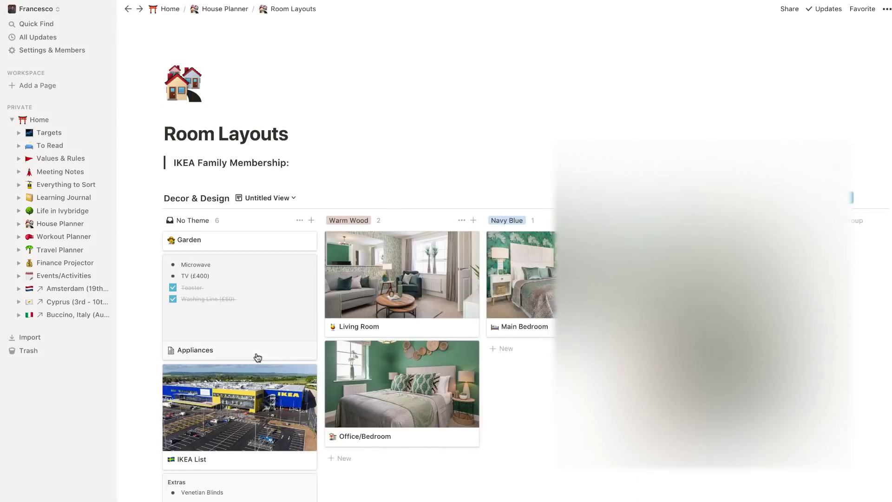
pyautogui.scroll(-3, 257, 357)
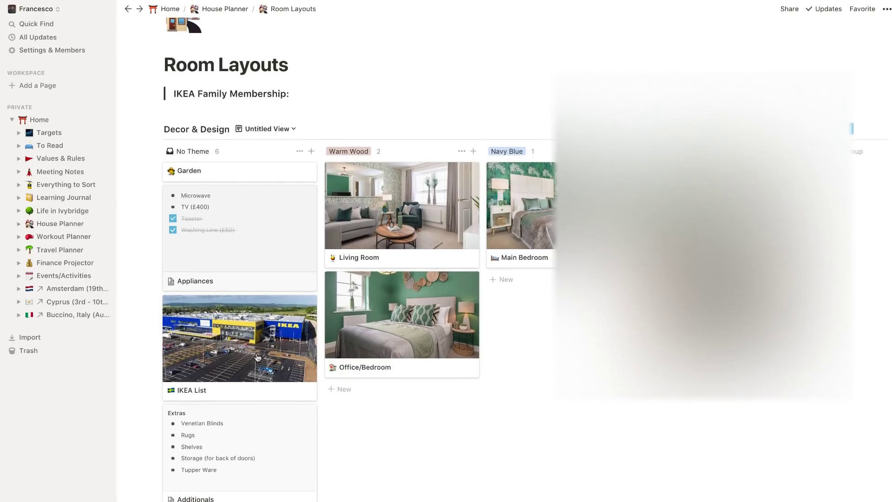
pyautogui.click(267, 130)
pyautogui.click(263, 145)
pyautogui.scroll(-2, 264, 233)
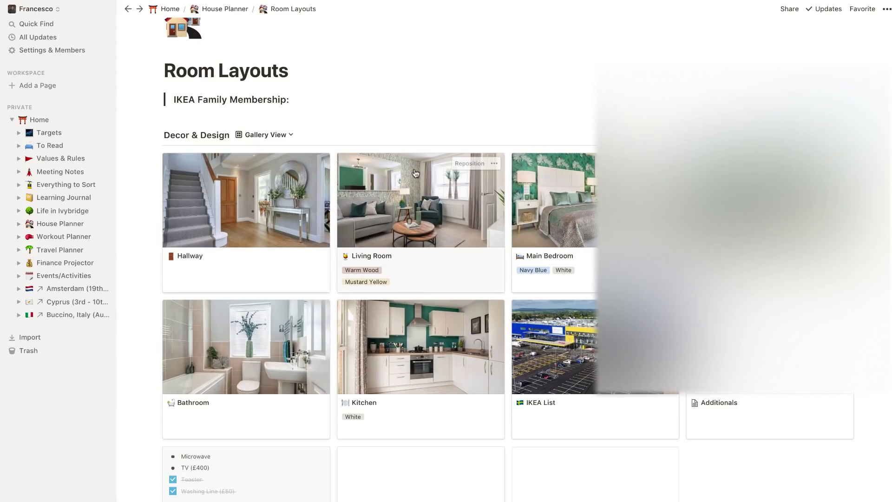
# - Open the Living Room card, tick off Light Pendant and Curtains/Blinds under Essentials, and close the card
pyautogui.click(402, 197)
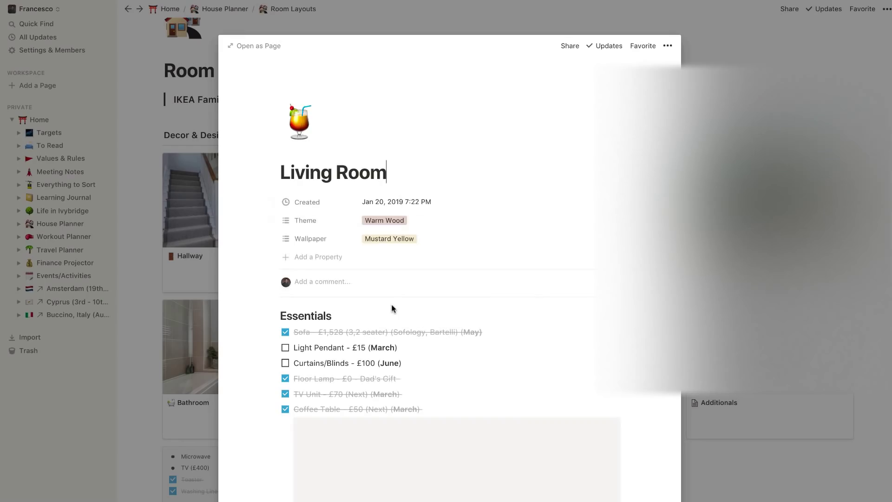
pyautogui.scroll(-1, 393, 309)
pyautogui.scroll(-1, 392, 308)
pyautogui.click(285, 315)
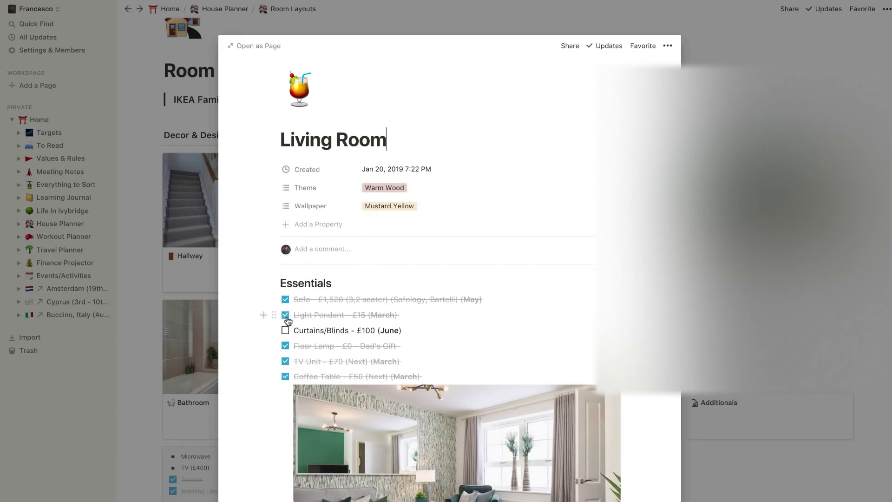
pyautogui.click(286, 332)
pyautogui.scroll(-5, 316, 353)
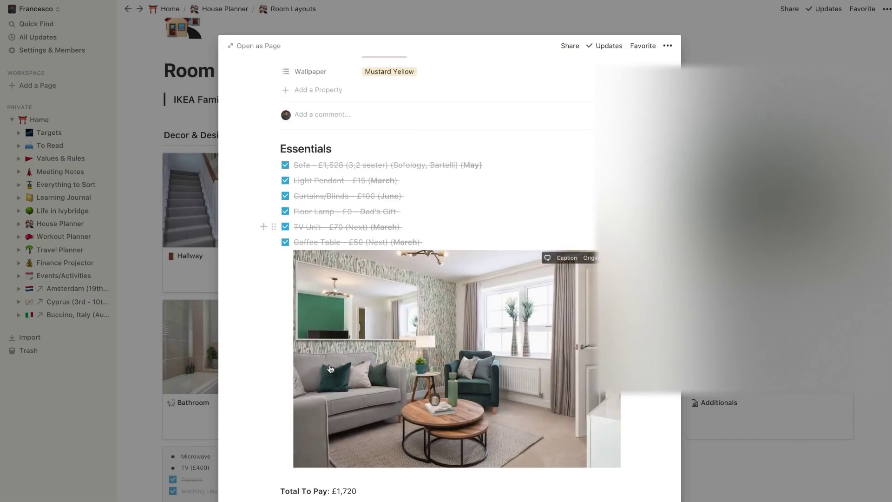
pyautogui.scroll(3, 330, 368)
pyautogui.scroll(4, 330, 368)
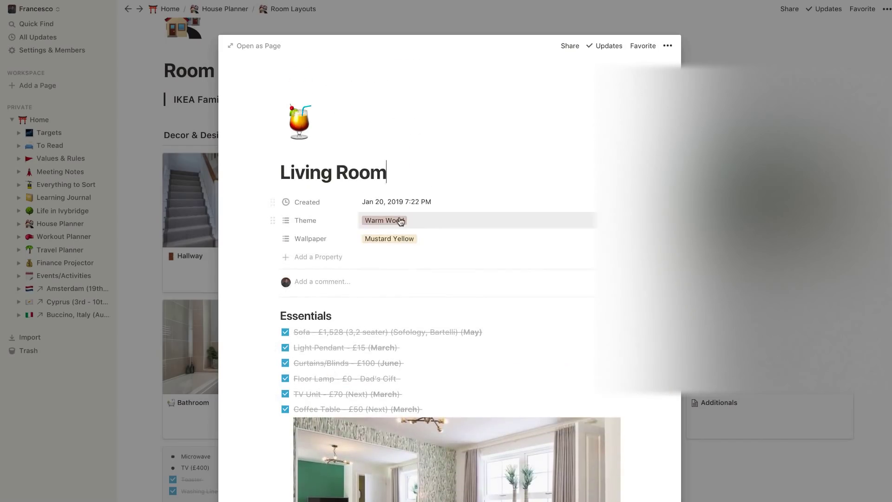
pyautogui.scroll(-5, 439, 263)
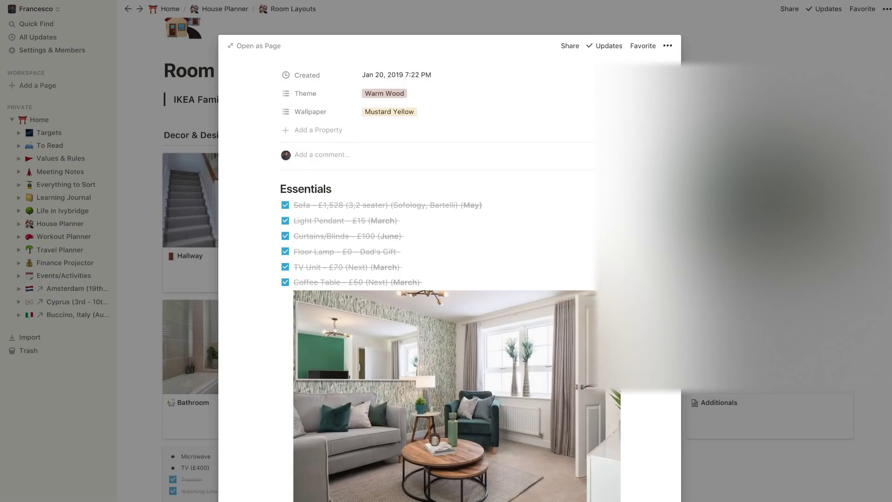
pyautogui.press('Escape')
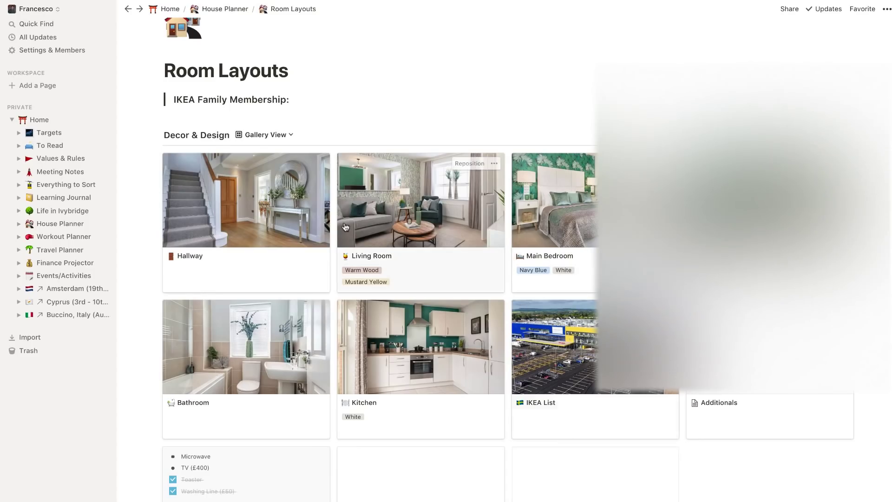
# - Return to the House Planner page and look over its All Pages list and image
pyautogui.scroll(3, 465, 167)
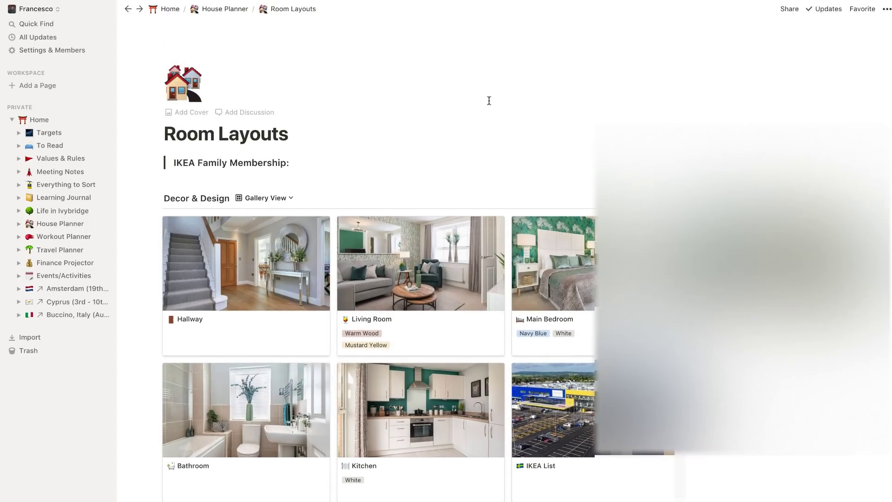
pyautogui.click(236, 13)
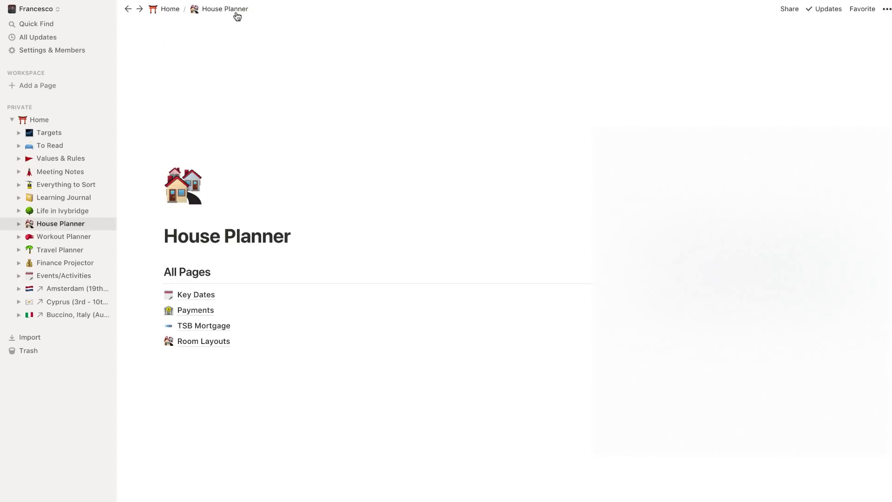
pyautogui.scroll(-5, 218, 106)
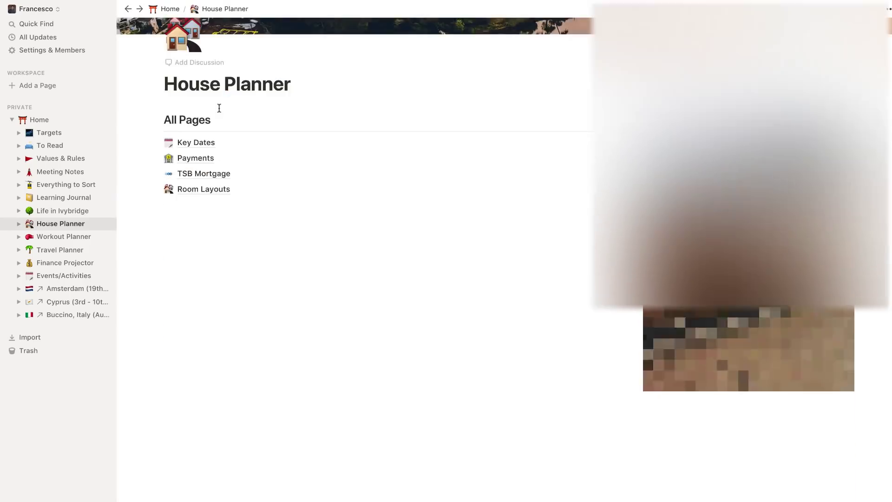
pyautogui.scroll(5, 219, 107)
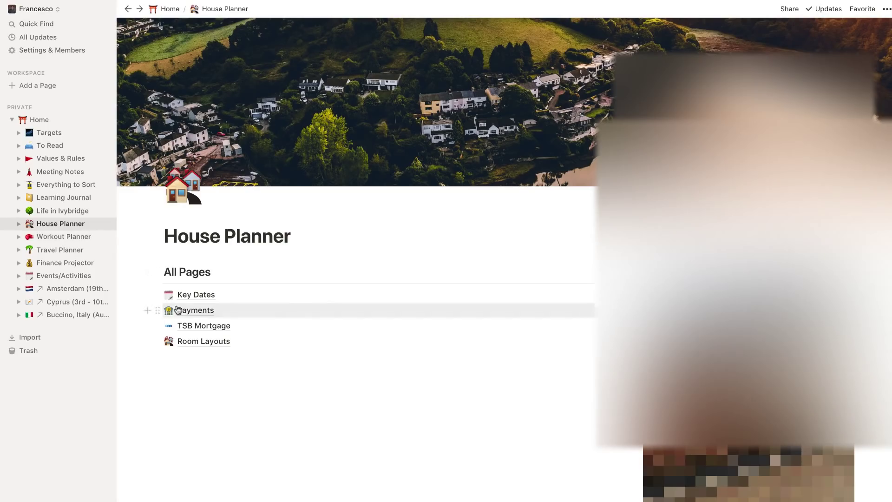
# - Open Workout Planner, expand the Food List toggle under Workouts & Food, and read down to the Workout Schedule
pyautogui.click(65, 238)
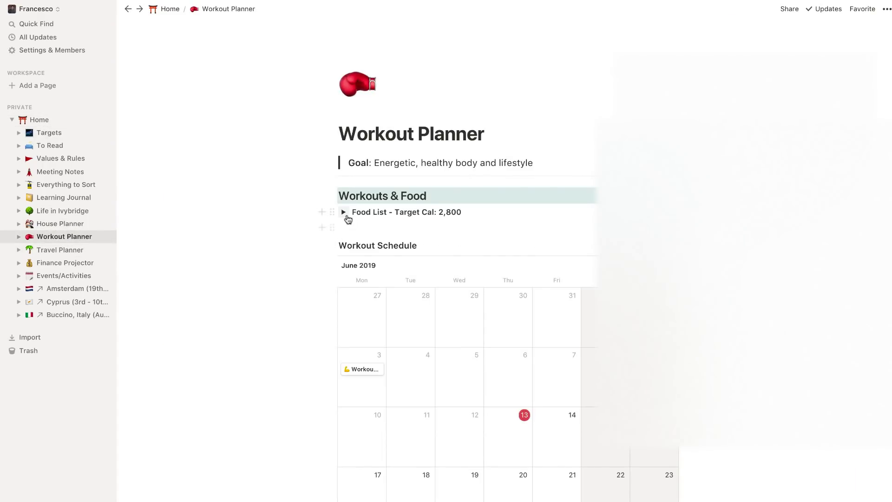
pyautogui.scroll(-3, 409, 306)
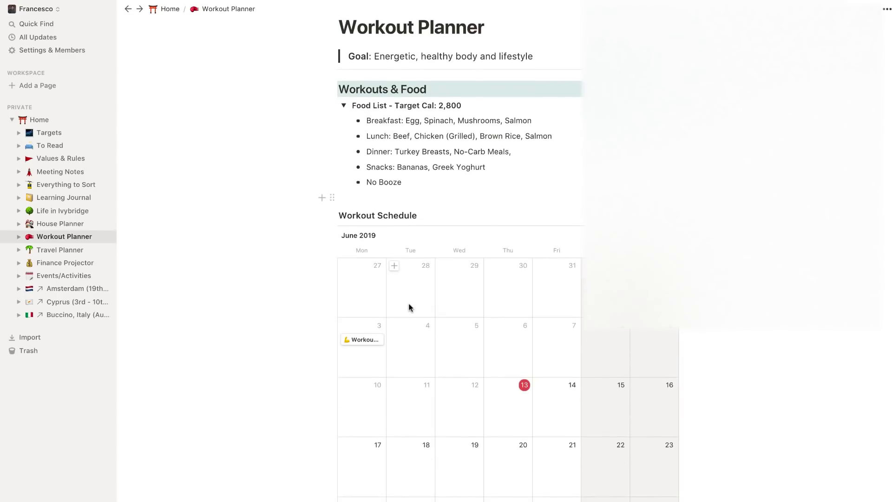
pyautogui.scroll(-3, 410, 307)
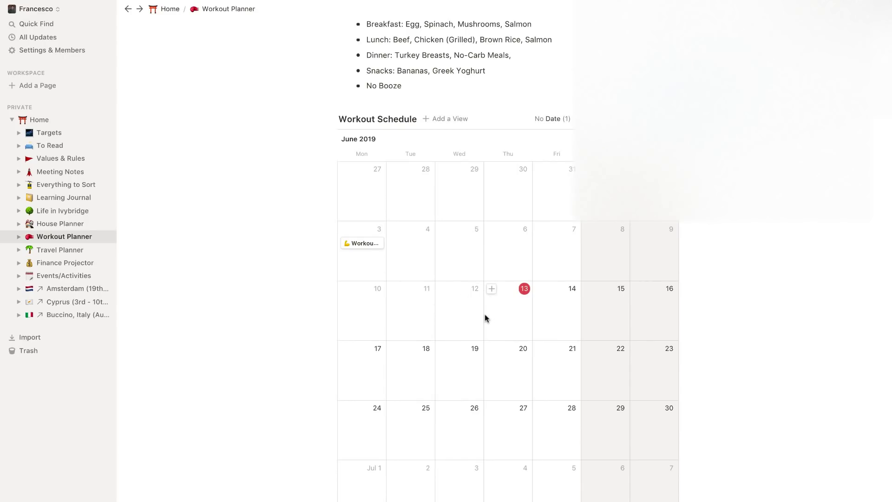
# - Read the June 3 Workout Session entry in the Workout Schedule, close it, and look over the rest of the calendar
pyautogui.scroll(-2, 486, 318)
pyautogui.click(372, 198)
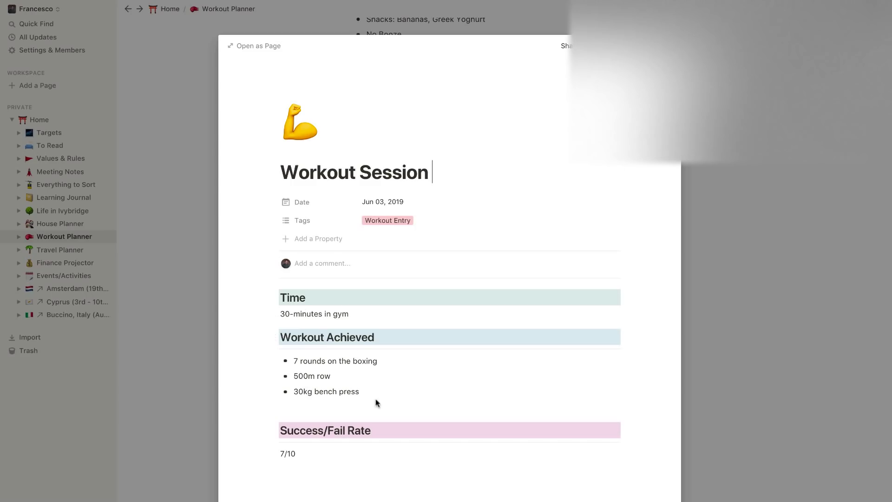
pyautogui.click(698, 243)
pyautogui.scroll(3, 539, 262)
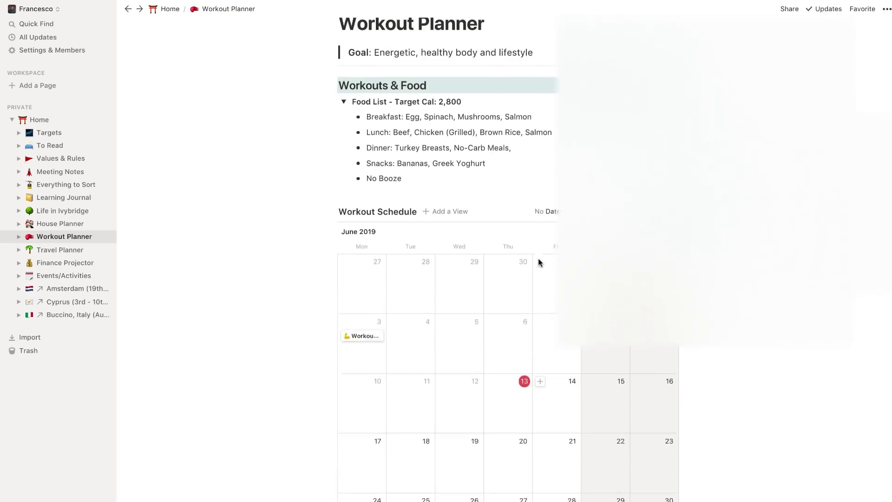
pyautogui.scroll(-7, 539, 262)
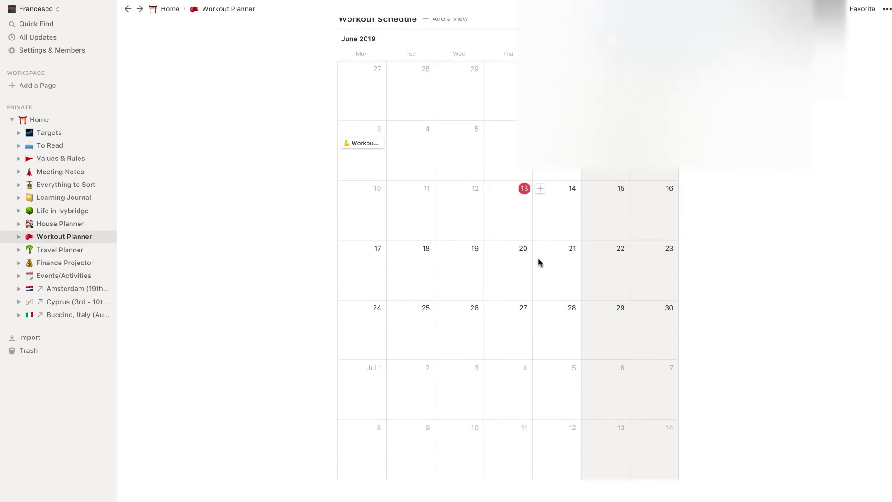
pyautogui.scroll(5, 539, 263)
pyautogui.scroll(2, 539, 263)
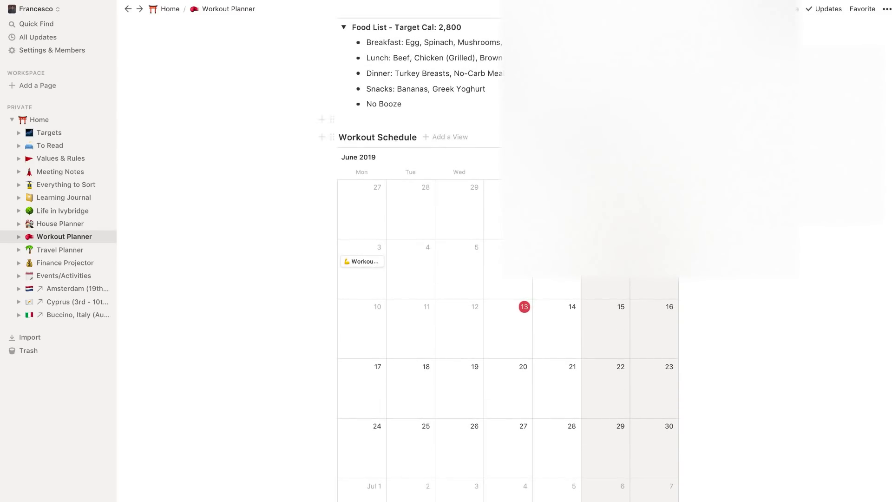
pyautogui.scroll(5, 544, 258)
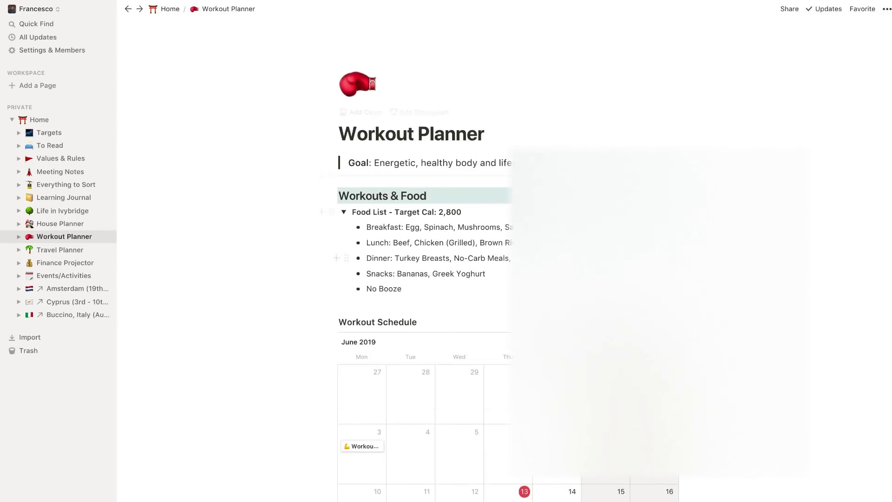
pyautogui.scroll(-6, 544, 258)
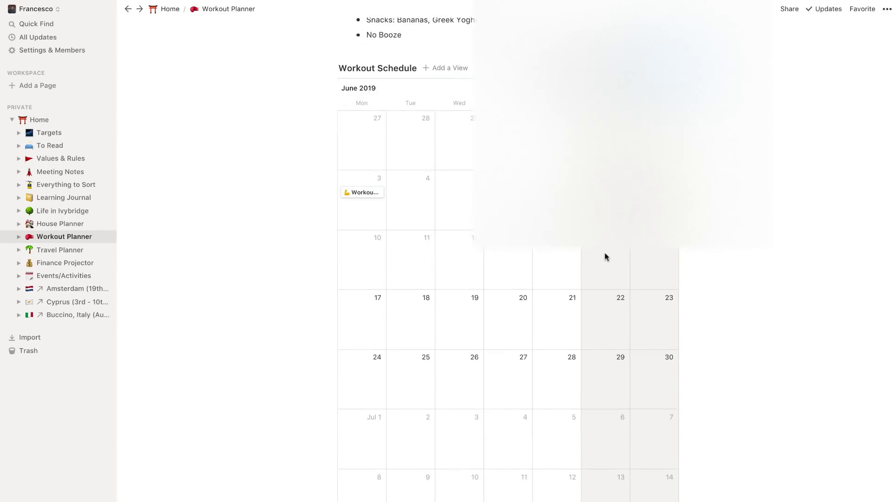
# - Open Health Check from the Other section of Workout Planner, read its measurements, and return to the Other list
pyautogui.moveTo(434, 253)
pyautogui.scroll(-2, 378, 309)
pyautogui.scroll(-3, 379, 311)
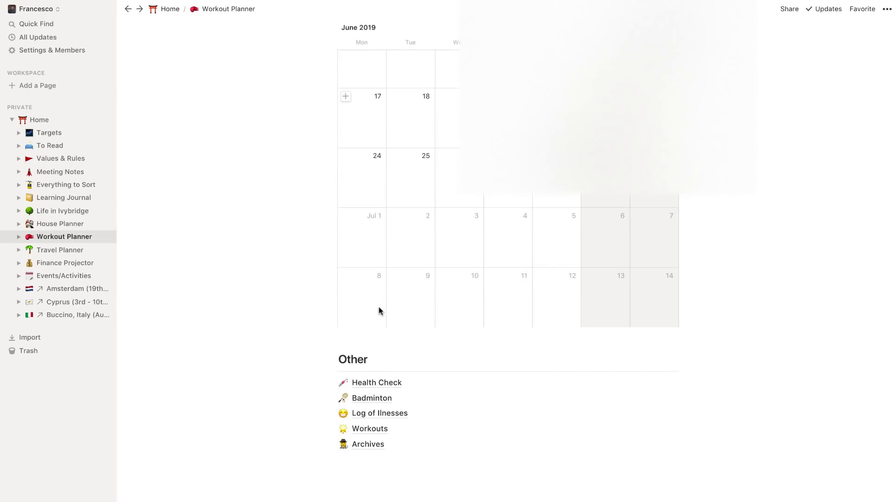
pyautogui.scroll(-2, 379, 311)
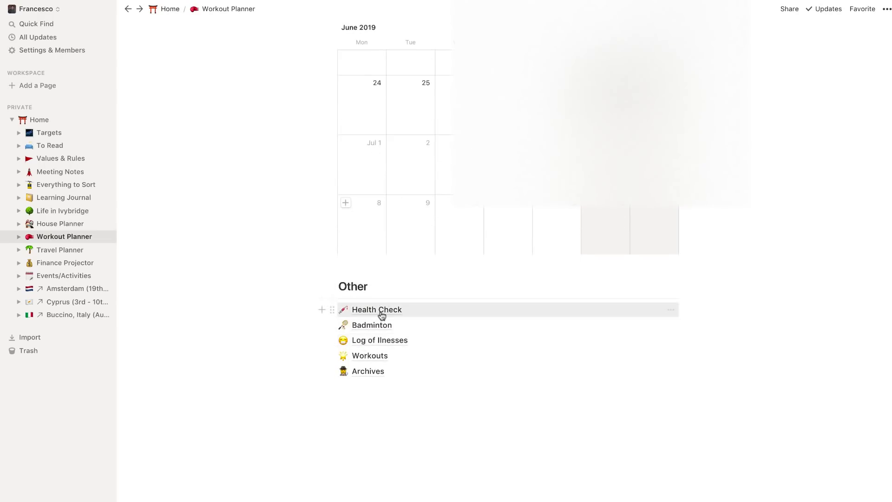
pyautogui.click(381, 314)
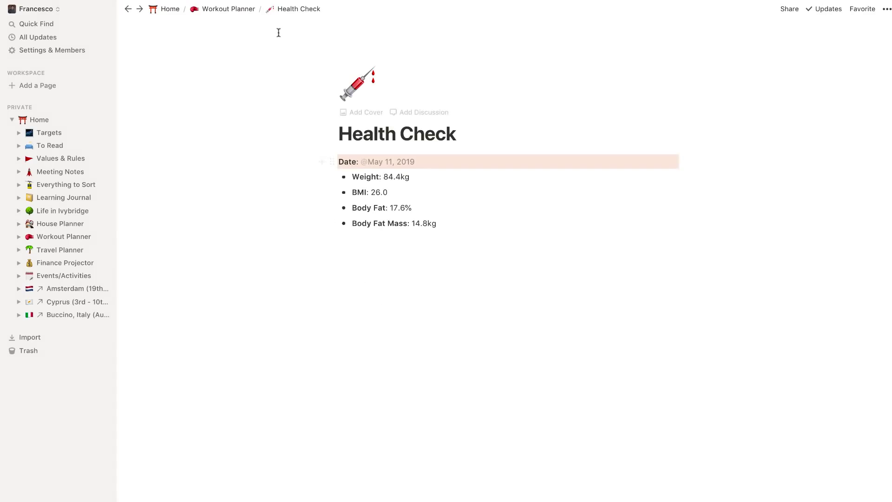
pyautogui.click(240, 11)
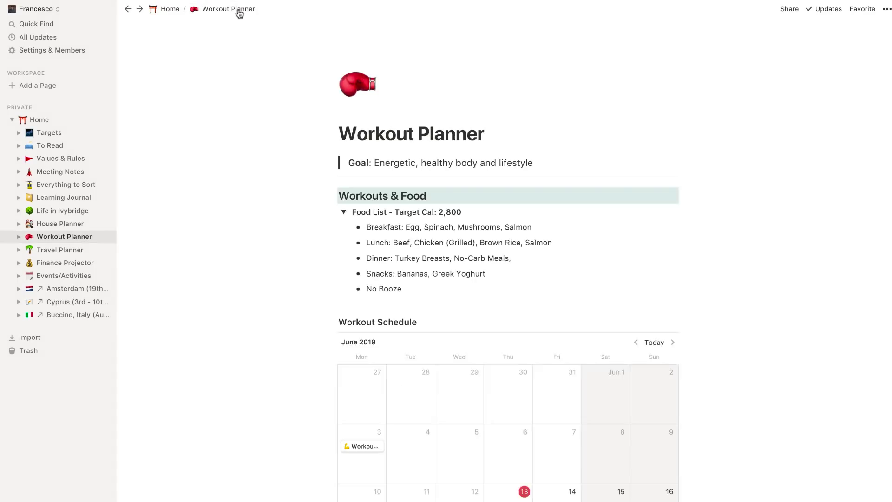
pyautogui.scroll(-6, 364, 344)
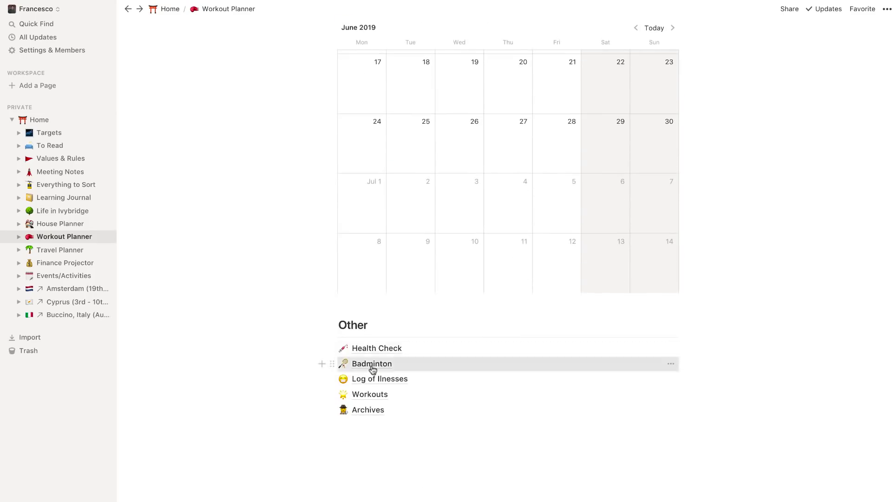
# - Open the Badminton page from Workout Planner's Other section and add a Created Time column to the Last games table
pyautogui.click(371, 364)
pyautogui.scroll(-3, 373, 370)
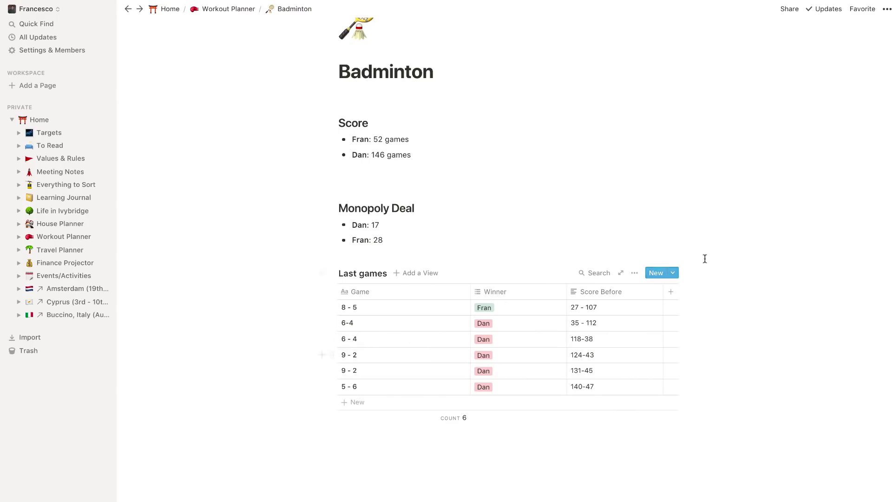
pyautogui.click(671, 291)
pyautogui.moveTo(753, 344)
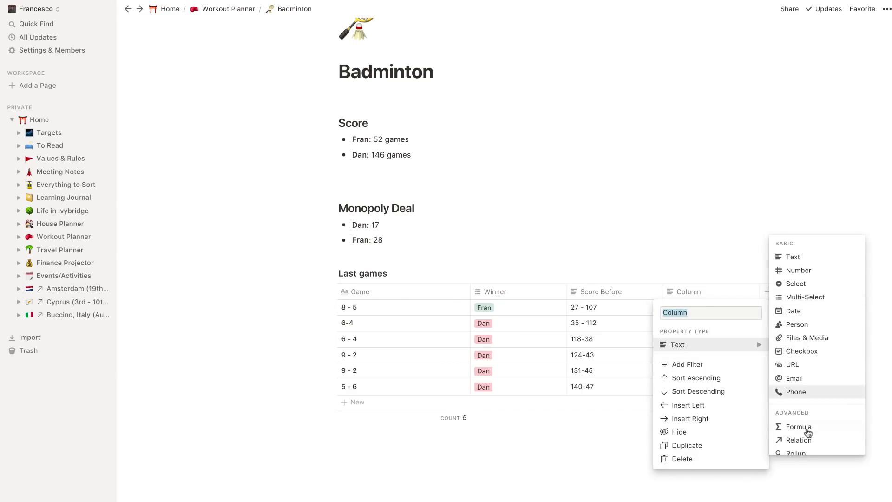
pyautogui.scroll(-2, 807, 425)
pyautogui.click(809, 407)
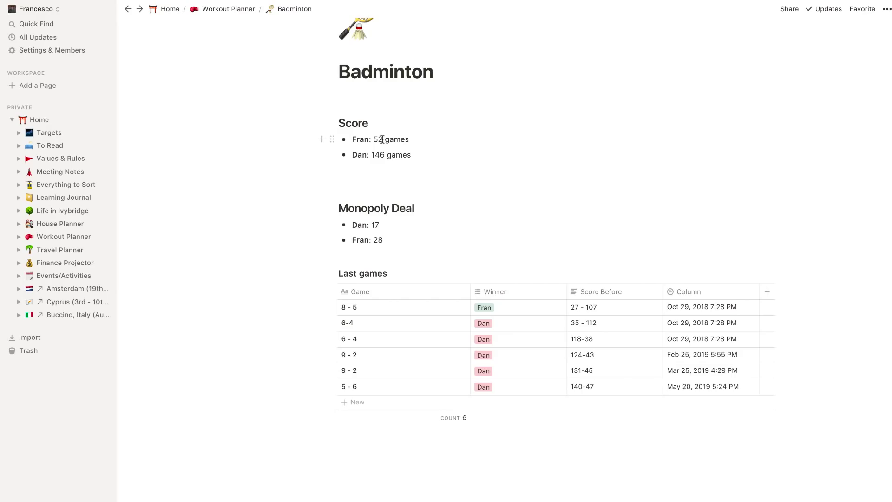
# - Return to Workout Planner, read the entries in Log of Ilnesses, and go back to the Other section
pyautogui.click(237, 11)
pyautogui.scroll(-15, 454, 223)
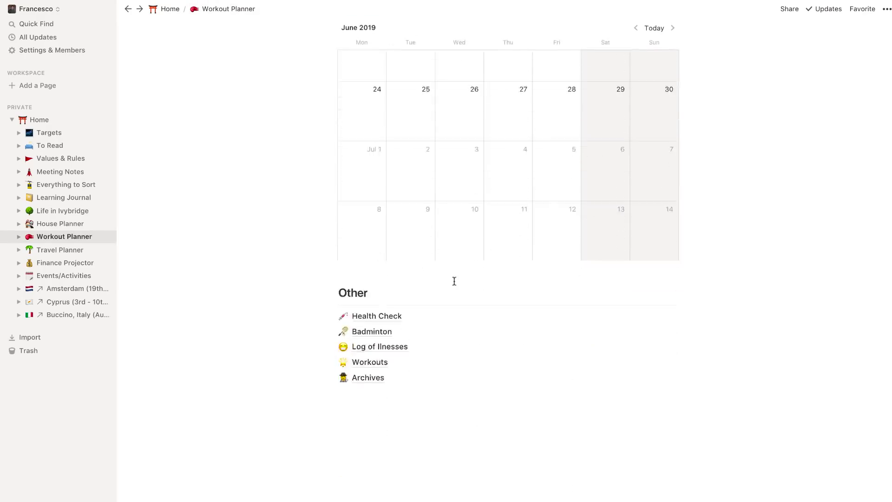
pyautogui.click(379, 348)
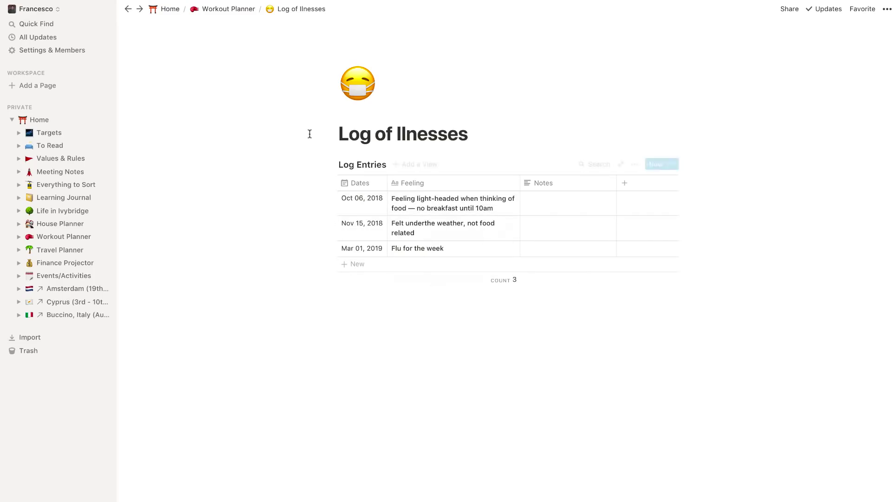
pyautogui.click(217, 10)
pyautogui.scroll(-6, 387, 241)
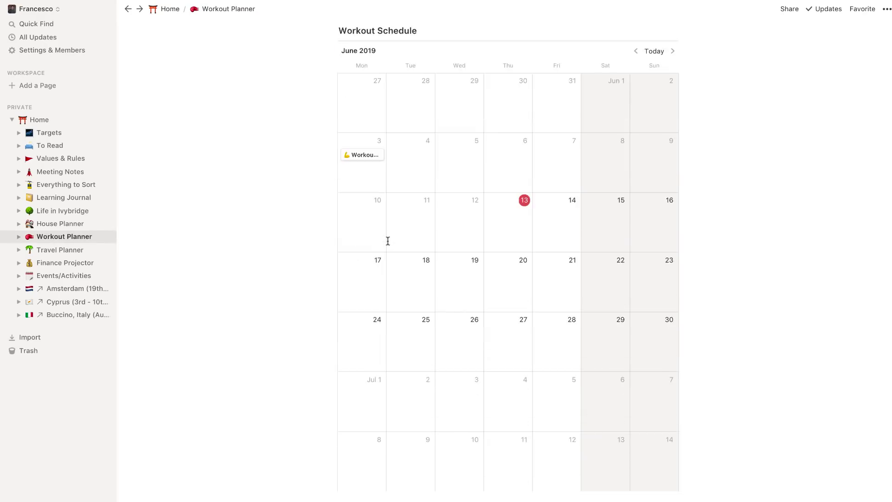
pyautogui.scroll(-3, 387, 240)
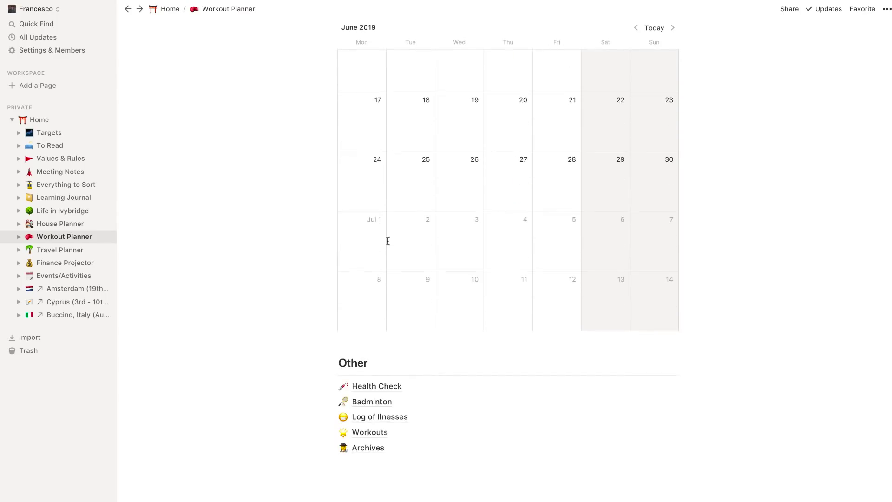
# - Open Workouts, look into the 500M Sprint Rowing and 6 Rep Seated Row challenges, and return to Workout Planner
pyautogui.click(377, 433)
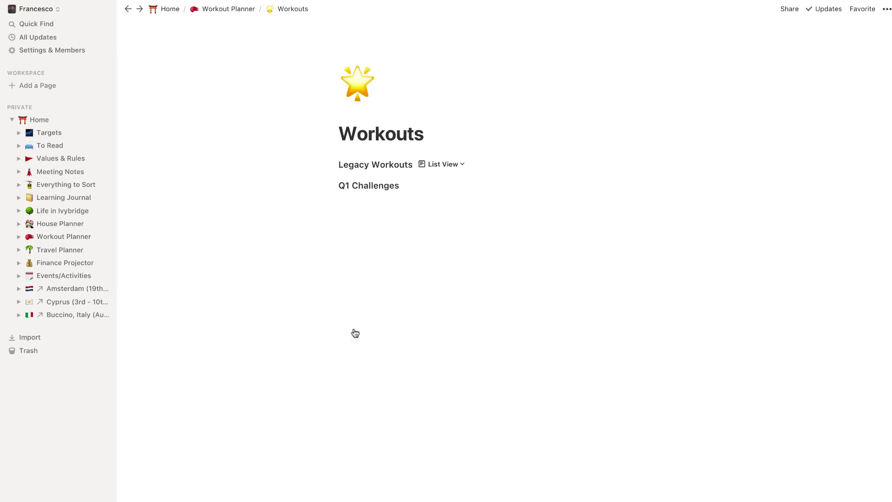
pyautogui.scroll(-1, 365, 323)
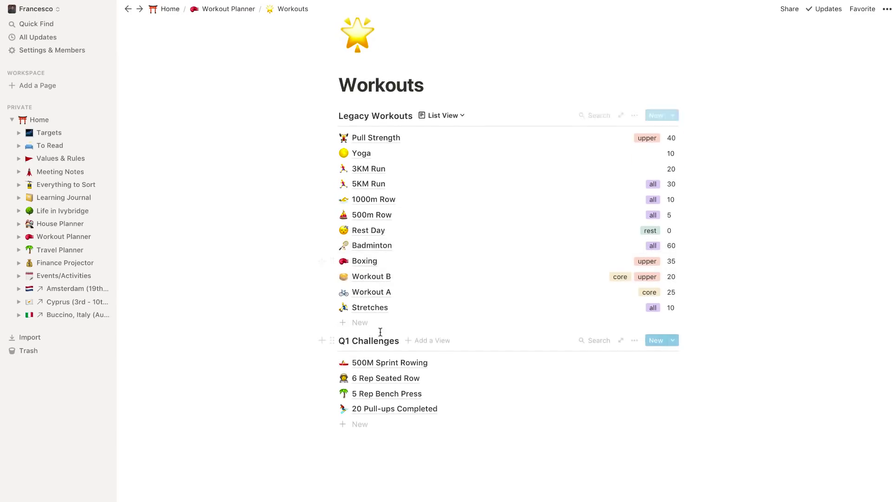
pyautogui.click(381, 364)
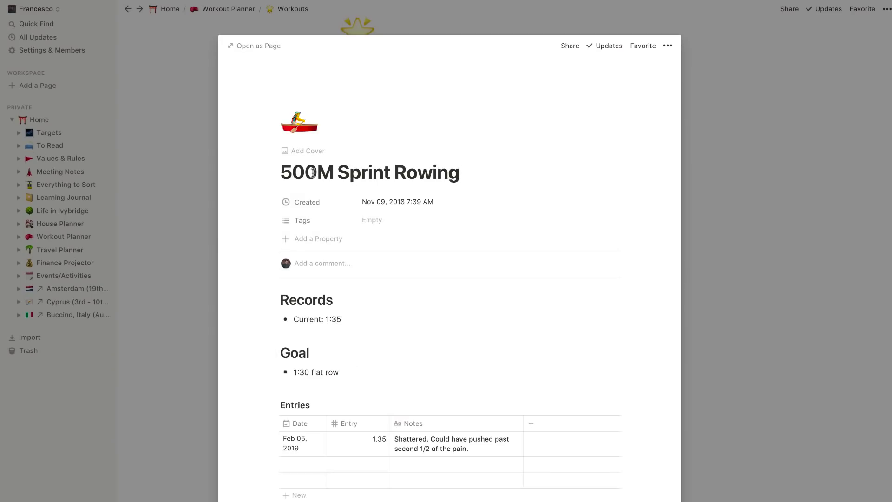
pyautogui.click(718, 143)
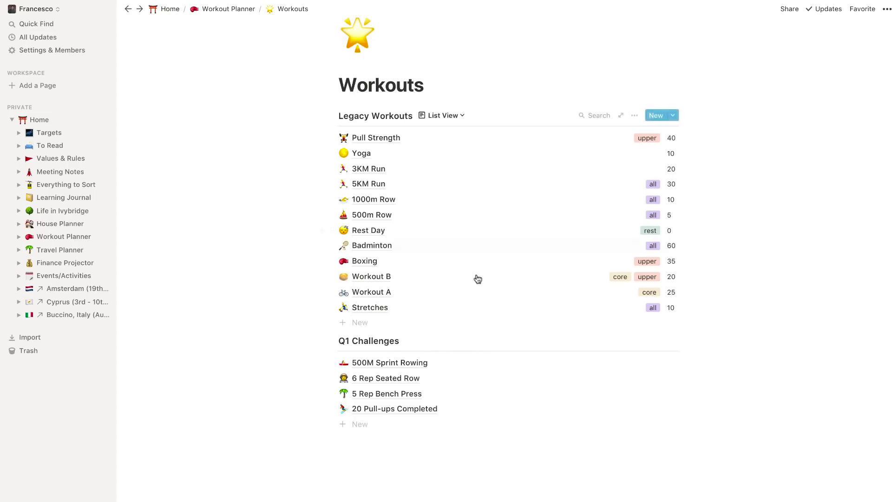
pyautogui.click(379, 379)
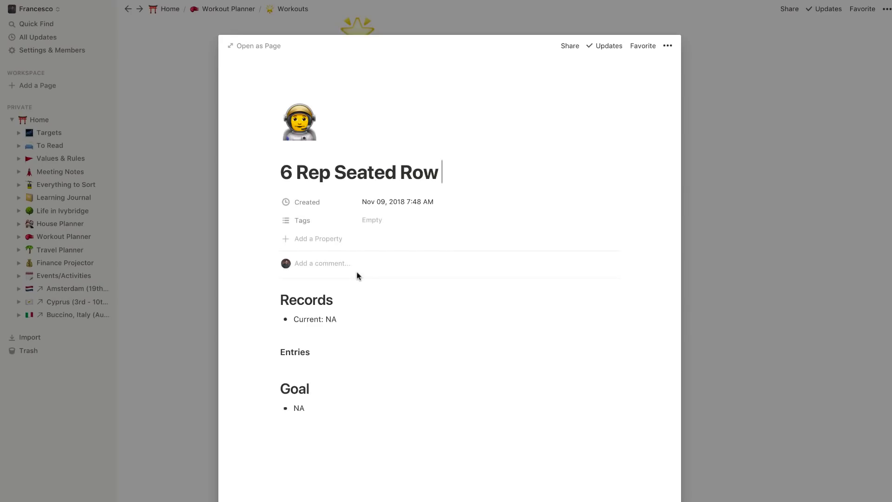
pyautogui.click(819, 148)
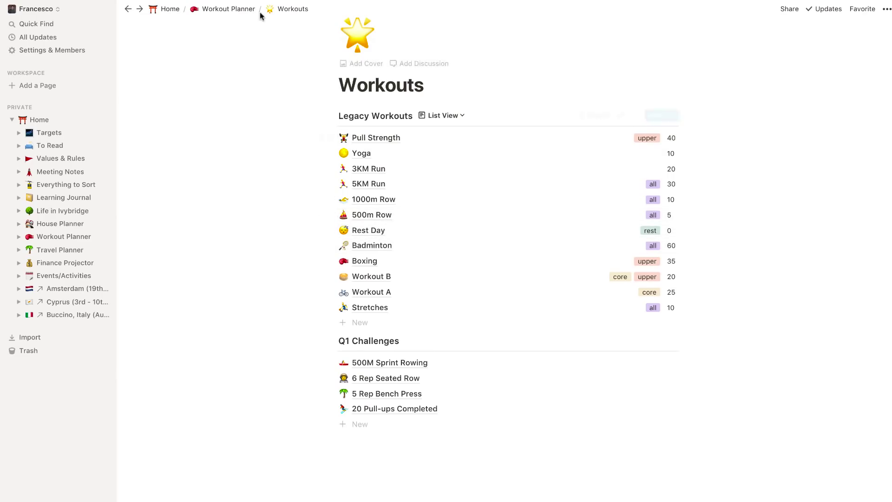
pyautogui.click(245, 15)
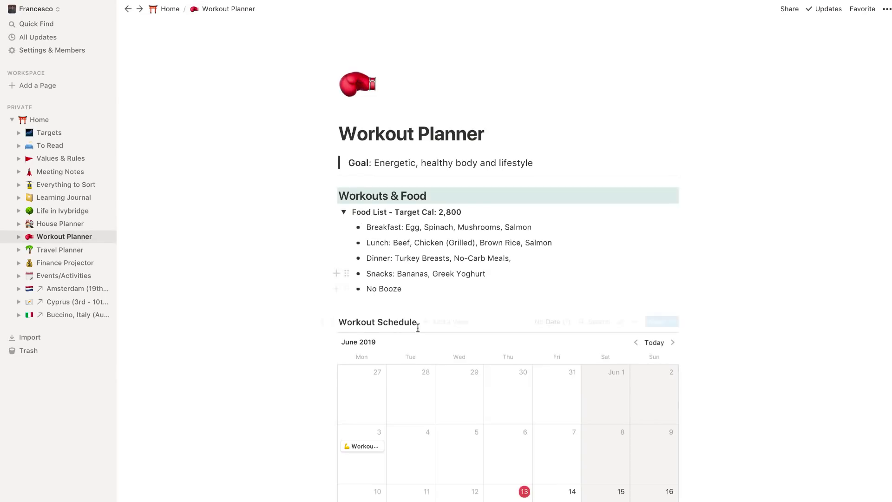
# - Create a June 13 entry in the Workout Schedule calendar and give it a relation property to the Legacy Workouts database
pyautogui.scroll(-5, 418, 330)
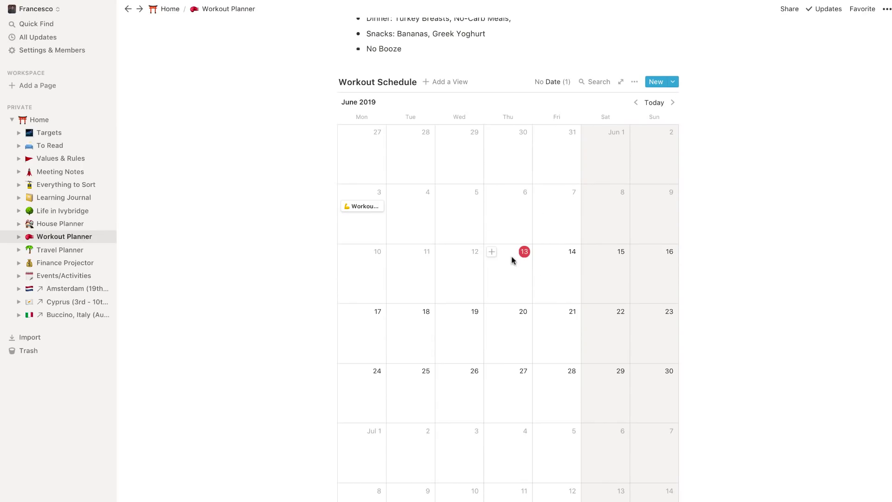
pyautogui.click(492, 252)
pyautogui.click(312, 170)
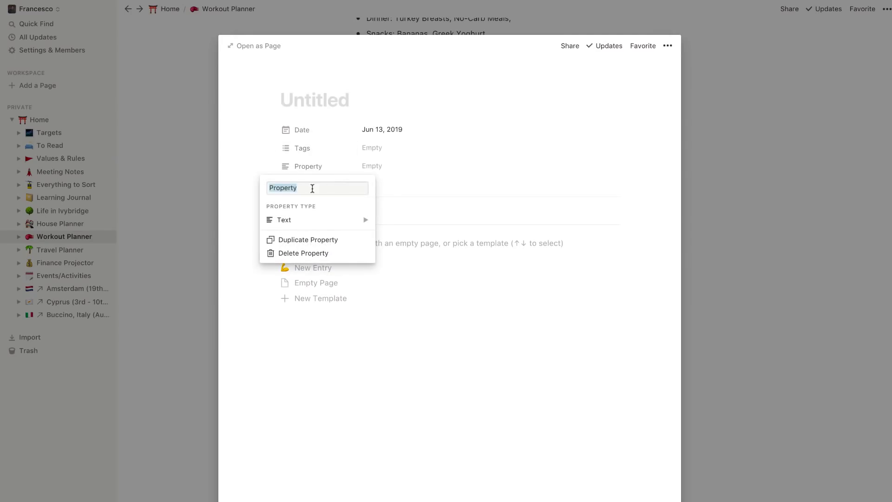
pyautogui.moveTo(321, 223)
pyautogui.scroll(-1, 419, 245)
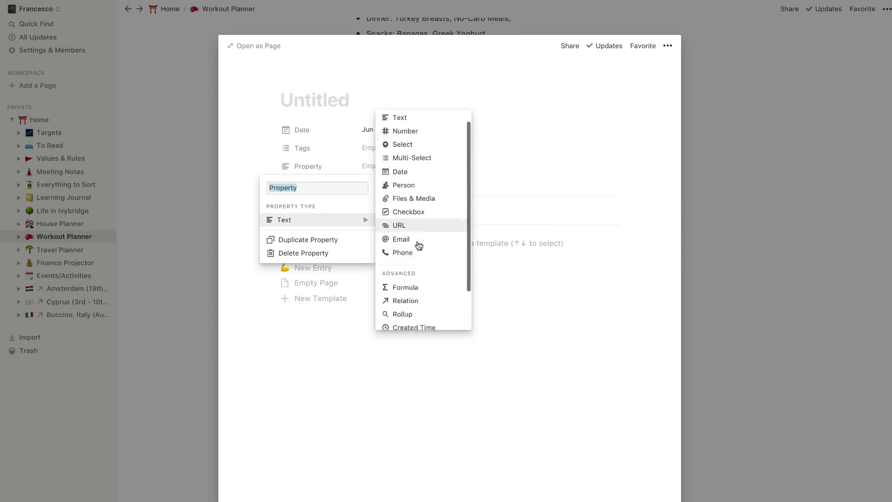
pyautogui.scroll(-2, 418, 245)
pyautogui.click(414, 251)
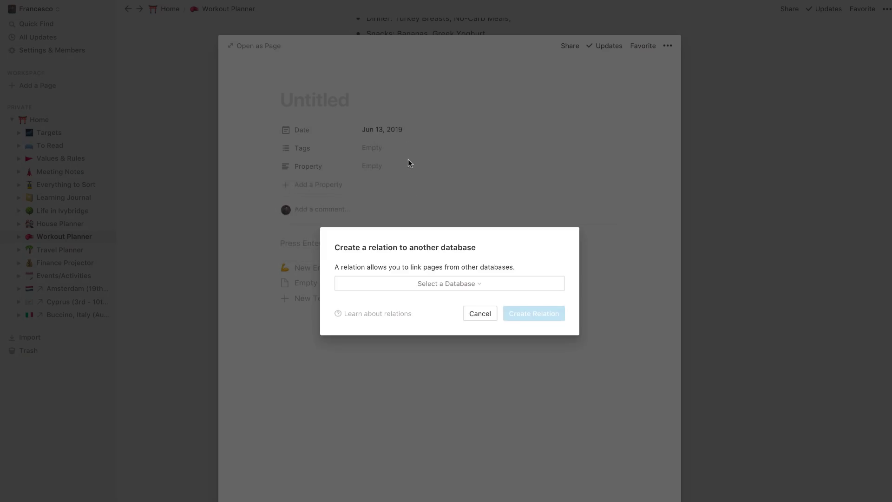
pyautogui.click(460, 285)
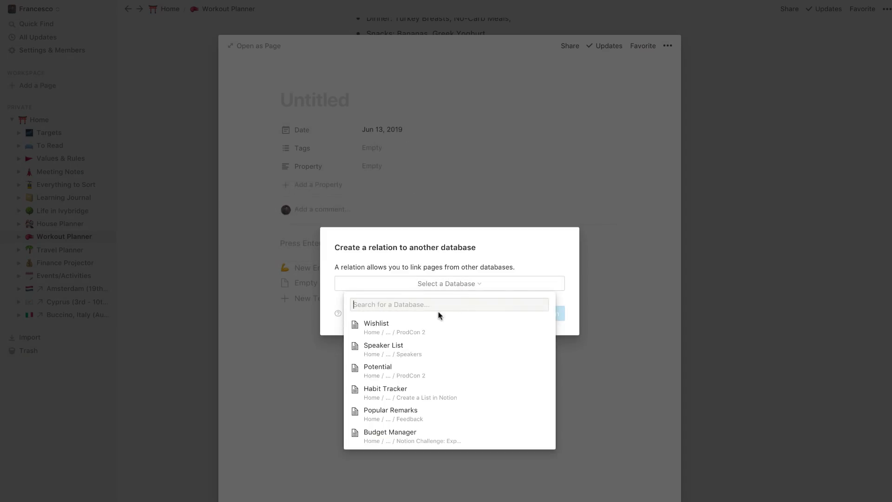
pyautogui.write('legha')
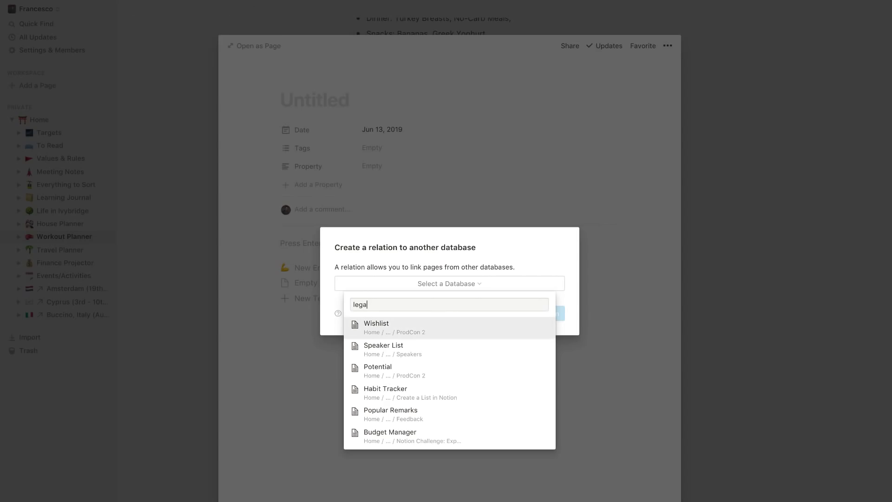
pyautogui.write('cy')
pyautogui.click(434, 325)
pyautogui.click(522, 313)
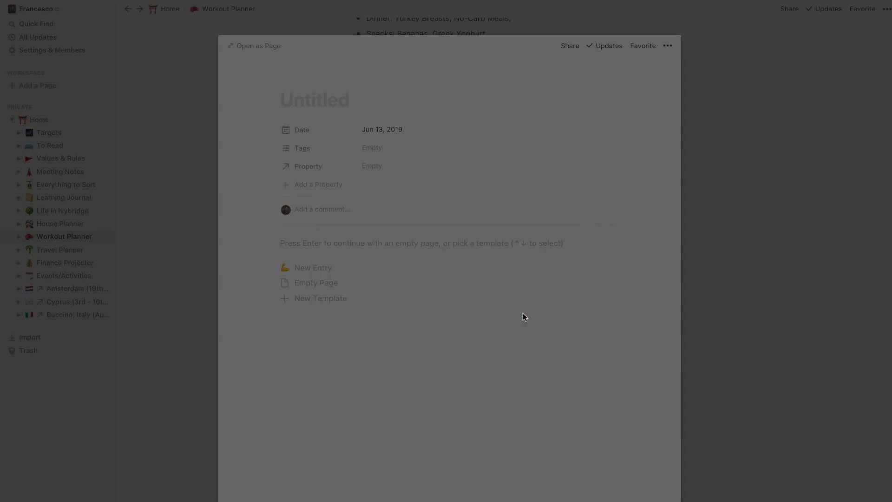
# - Link Workout B from Legacy Workouts to the June 13 entry through the relation property and close the entry
pyautogui.click(376, 167)
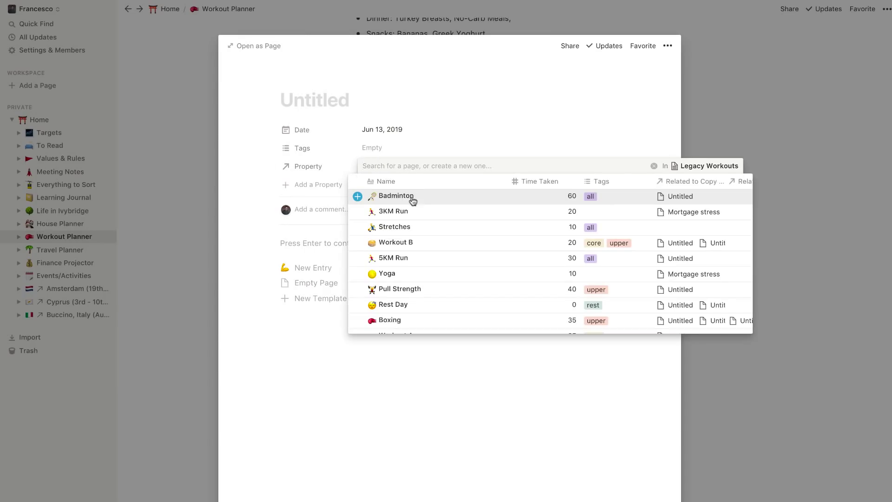
pyautogui.click(358, 244)
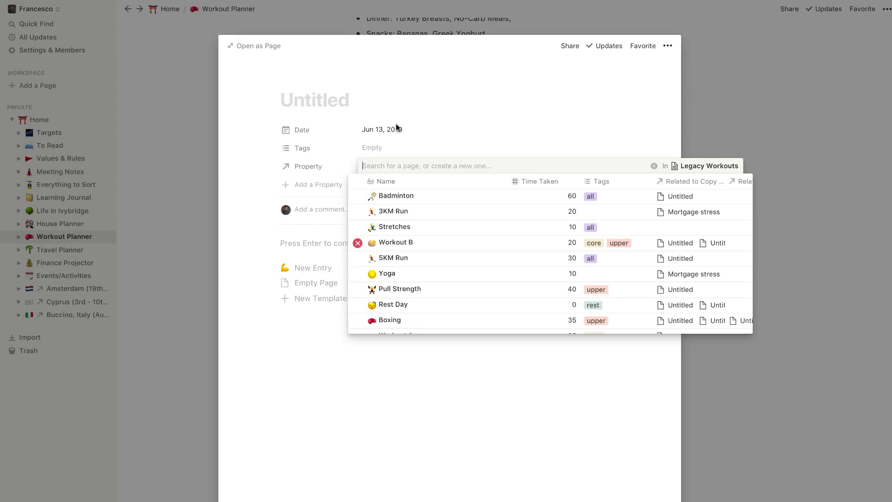
pyautogui.click(403, 127)
pyautogui.click(769, 155)
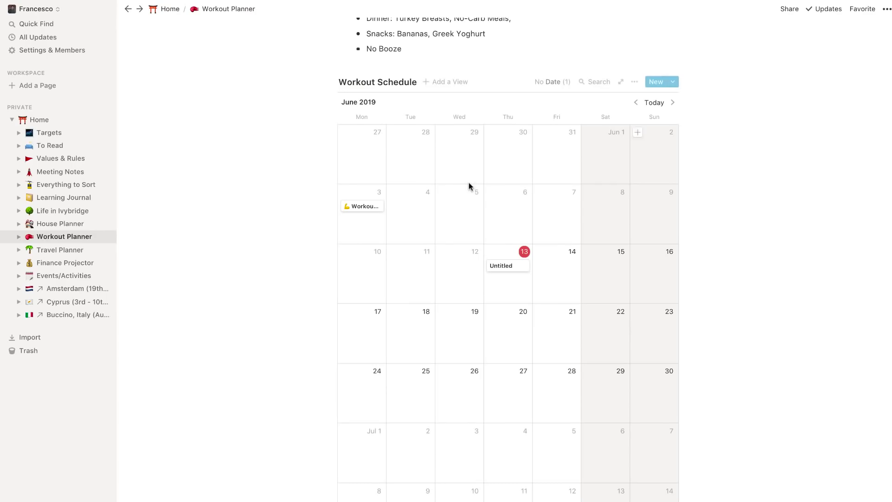
# - Show the new relation property on the cards of the Workout Schedule calendar
pyautogui.click(634, 82)
pyautogui.click(659, 154)
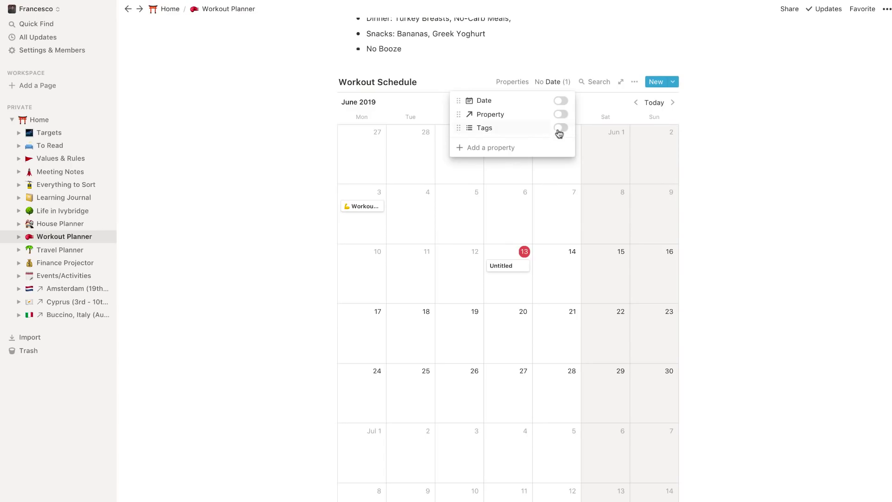
pyautogui.click(561, 114)
pyautogui.click(729, 177)
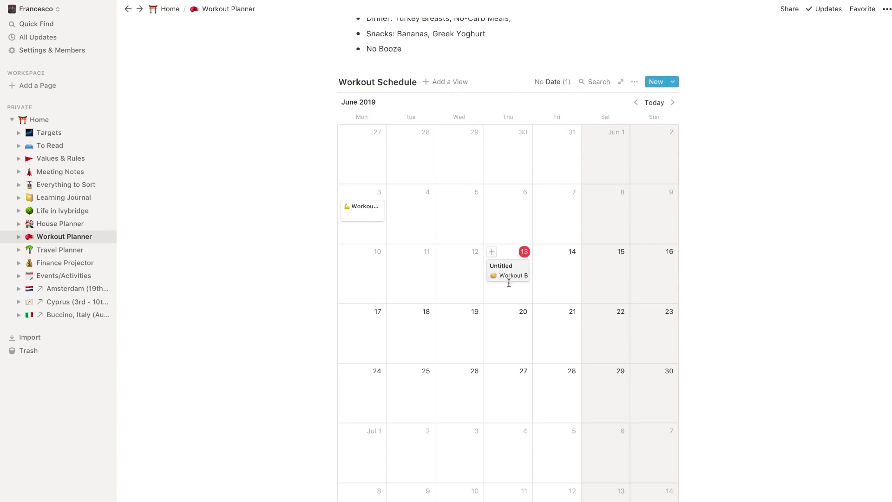
# - Open the untitled June 13 entry in the Workout Schedule and delete it
pyautogui.click(506, 268)
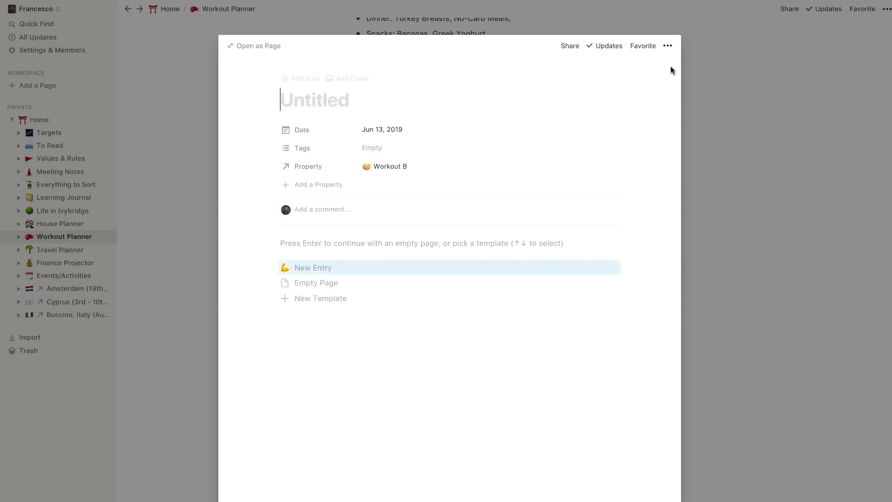
pyautogui.click(667, 46)
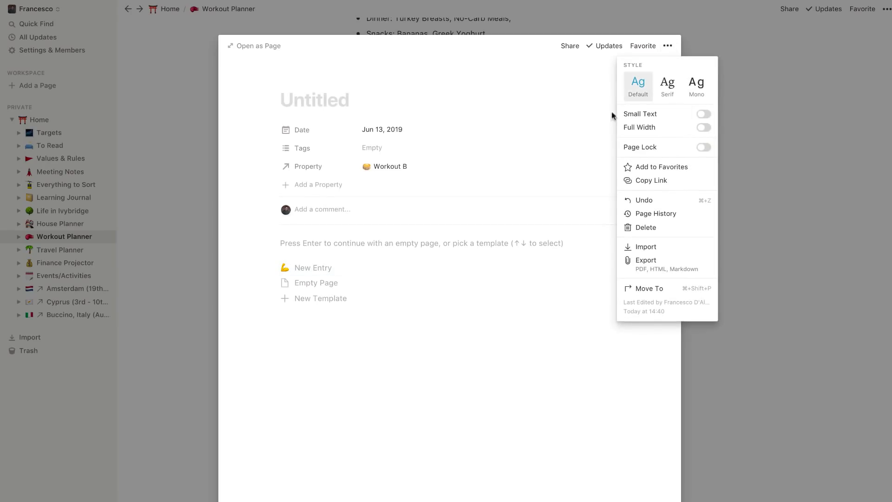
pyautogui.click(643, 228)
# - Open Archives from the Other section and read its Old Records, Checklist and Assessment pages
pyautogui.scroll(-6, 335, 279)
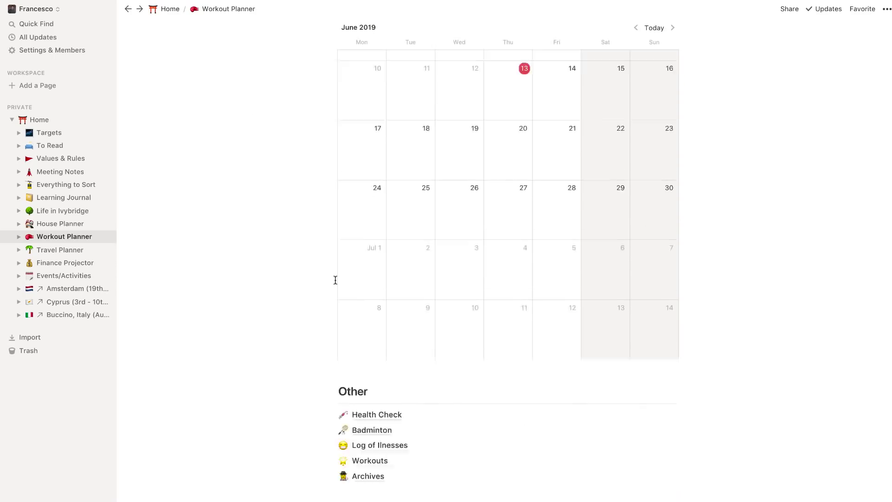
pyautogui.click(368, 374)
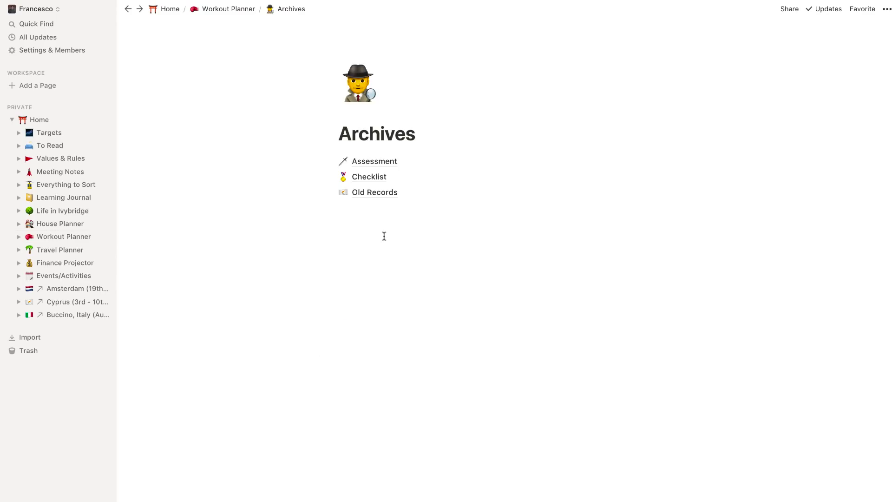
pyautogui.click(375, 192)
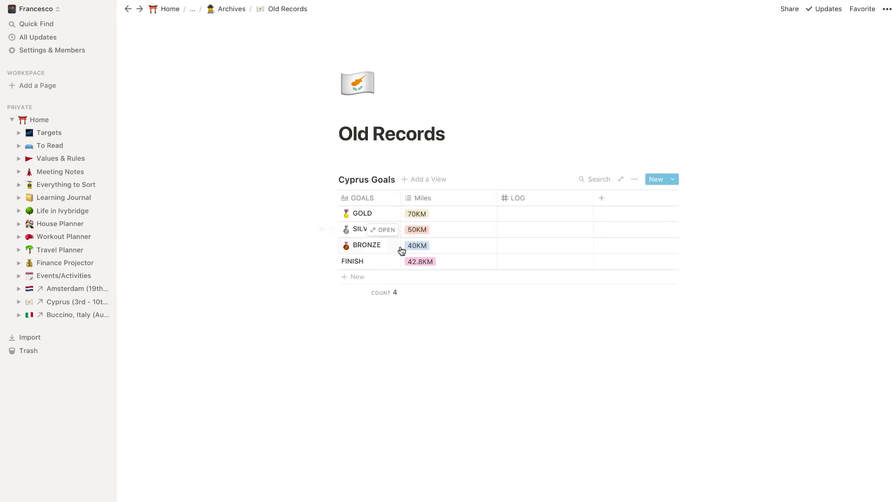
pyautogui.click(231, 10)
pyautogui.click(375, 177)
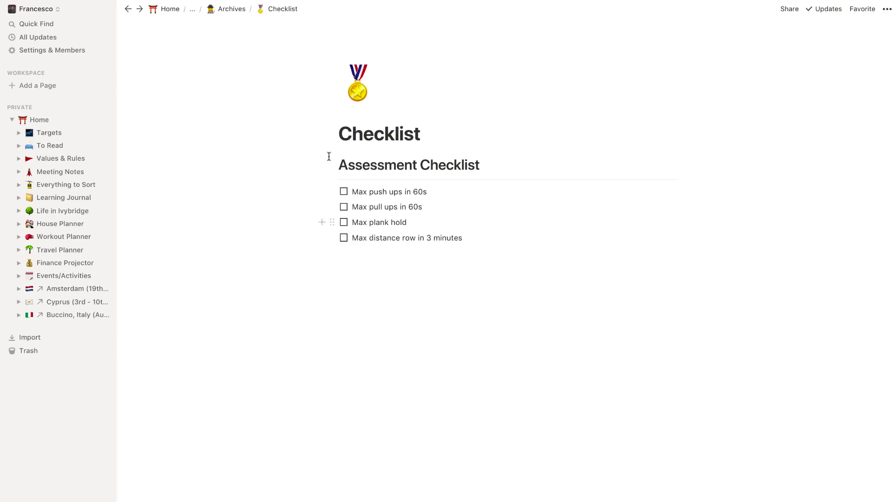
pyautogui.click(232, 9)
pyautogui.click(369, 163)
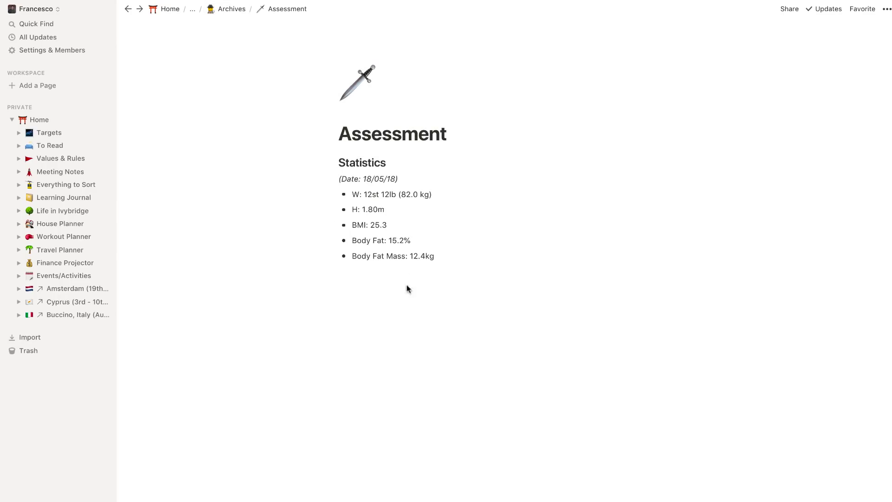
# - Transfer the Statistics section from Assessment to the Archives page, and take it out of Archives again
pyautogui.moveTo(407, 284); pyautogui.dragTo(225, 10)
pyautogui.click(224, 10)
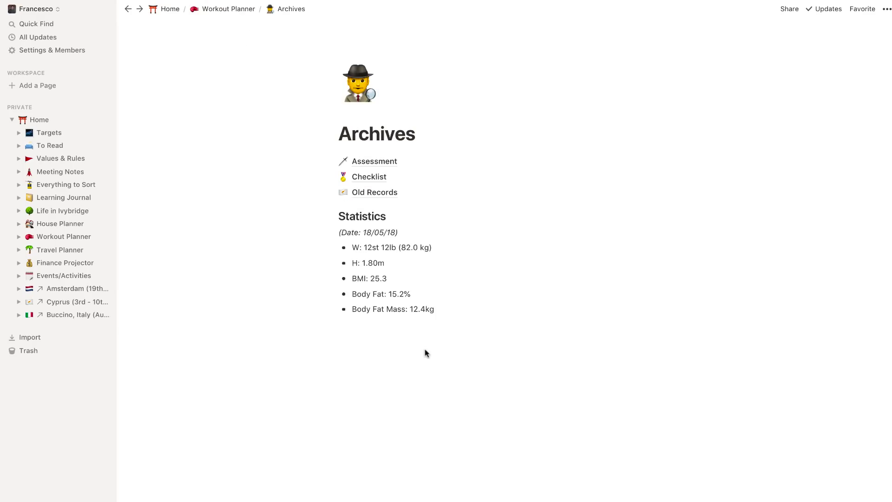
pyautogui.moveTo(424, 352); pyautogui.dragTo(235, 10)
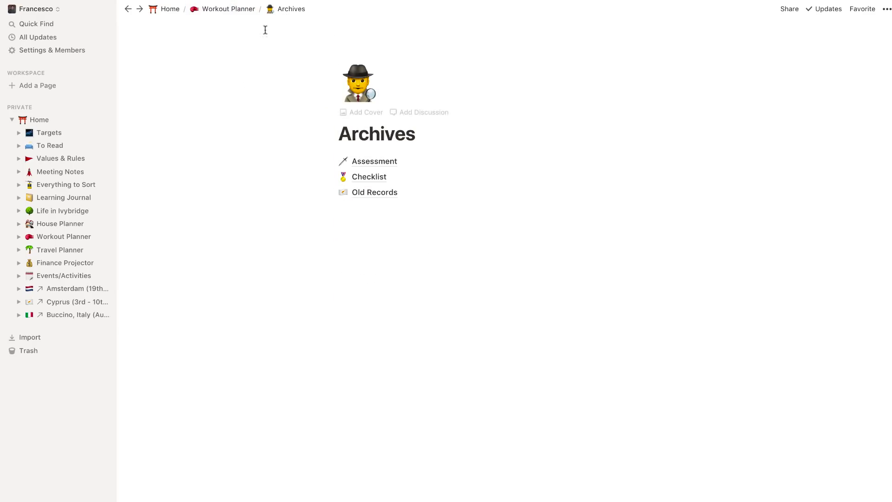
# - Move Health Check to the start of the Workout Planner's Other list and open it
pyautogui.click(242, 10)
pyautogui.scroll(-3, 403, 271)
pyautogui.moveTo(373, 325)
pyautogui.mouseDown()
pyautogui.moveTo(353, 292)
pyautogui.moveTo(367, 193)
pyautogui.moveTo(370, 203)
pyautogui.moveTo(342, 207)
pyautogui.moveTo(369, 308)
pyautogui.moveTo(381, 302)
pyautogui.mouseUp()
pyautogui.click(375, 309)
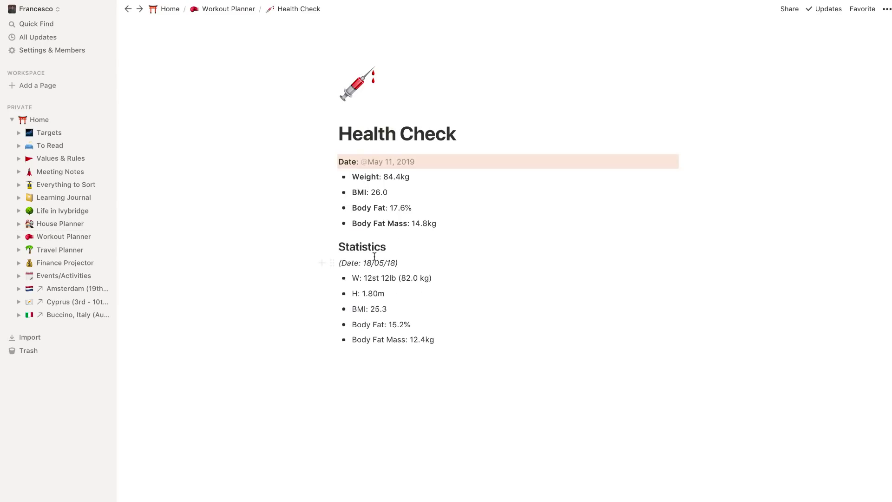
# - Place the Statistics section above the May 11, 2019 entry on the Health Check page, with blank lines between the two
pyautogui.moveTo(440, 346); pyautogui.dragTo(333, 251)
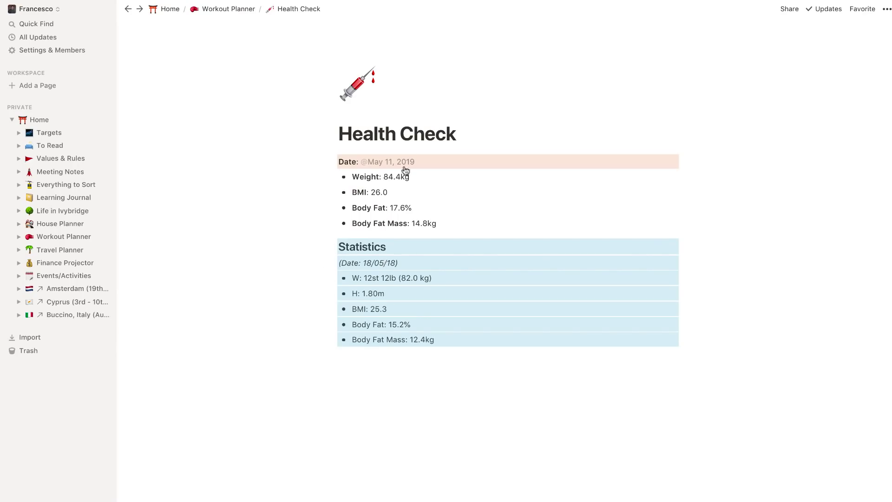
pyautogui.moveTo(333, 173); pyautogui.dragTo(334, 154)
pyautogui.click(448, 256)
pyautogui.press('Return')
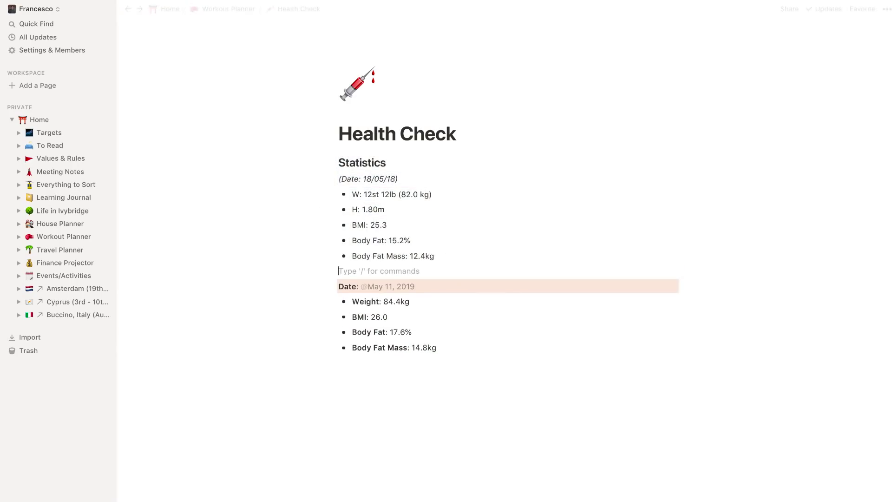
pyautogui.press('Return')
pyautogui.press('BackSpace')
pyautogui.press('Return')
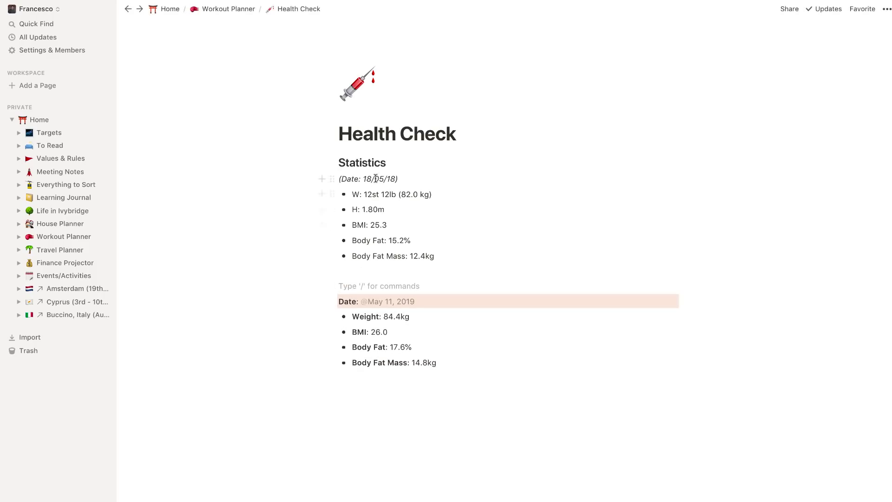
pyautogui.click(414, 314)
# - Return to Home by way of the Workout Planner, and open the Travel Planner to review its trip lists
pyautogui.click(242, 13)
pyautogui.scroll(-7, 360, 267)
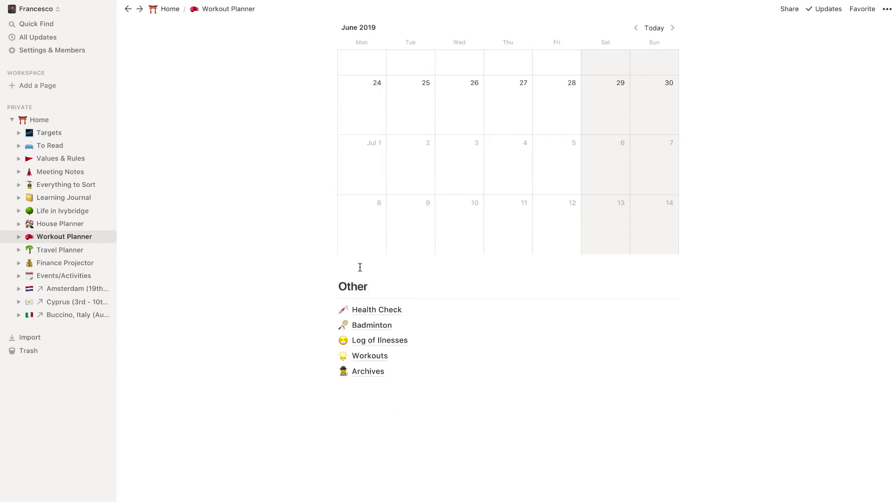
pyautogui.click(167, 9)
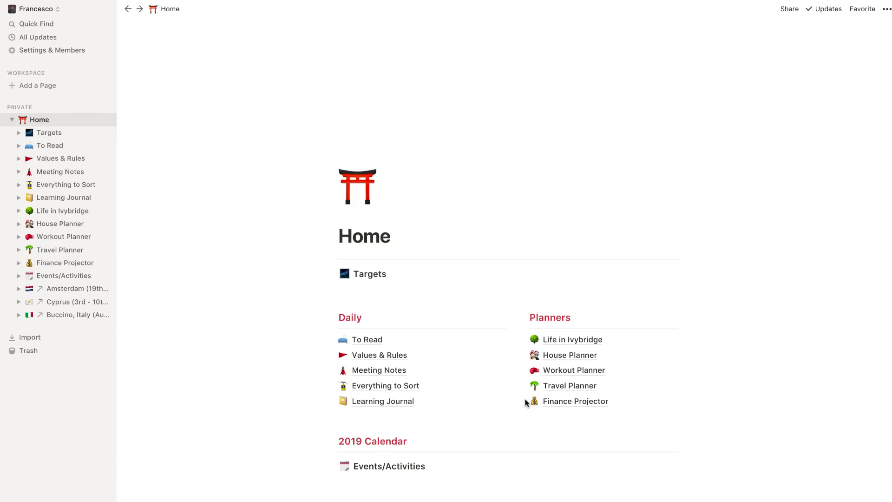
pyautogui.scroll(-5, 538, 362)
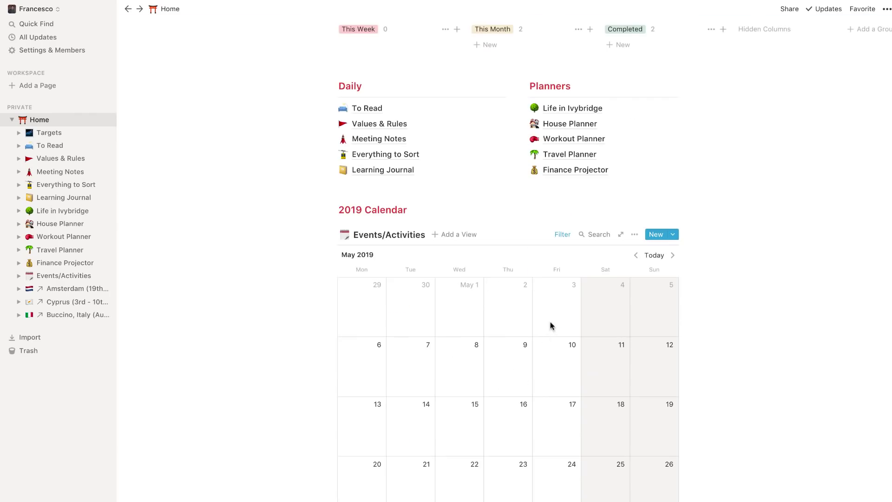
pyautogui.click(561, 158)
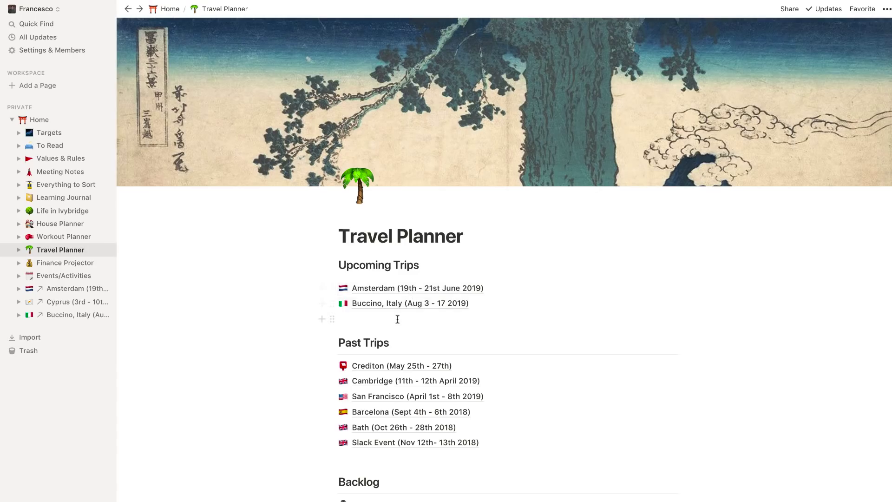
pyautogui.scroll(-3, 397, 319)
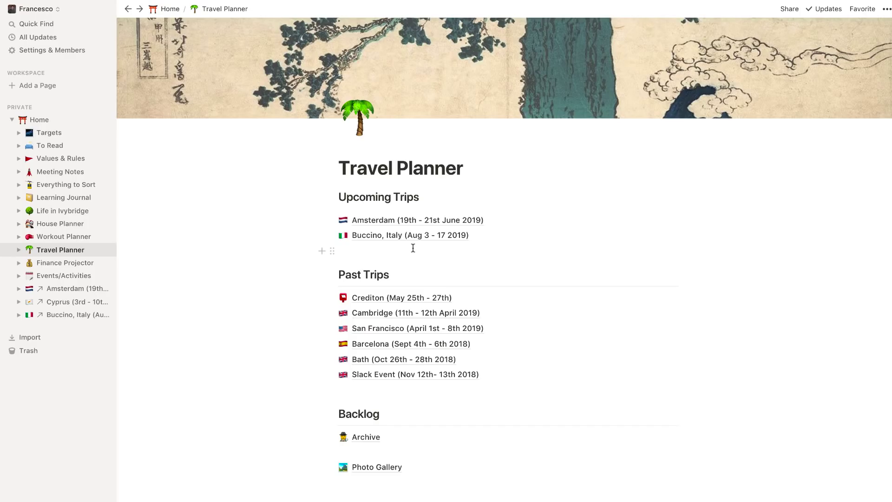
# - Open the Cambridge and San Francisco pages from Past Trips and read their travel plans
pyautogui.click(396, 314)
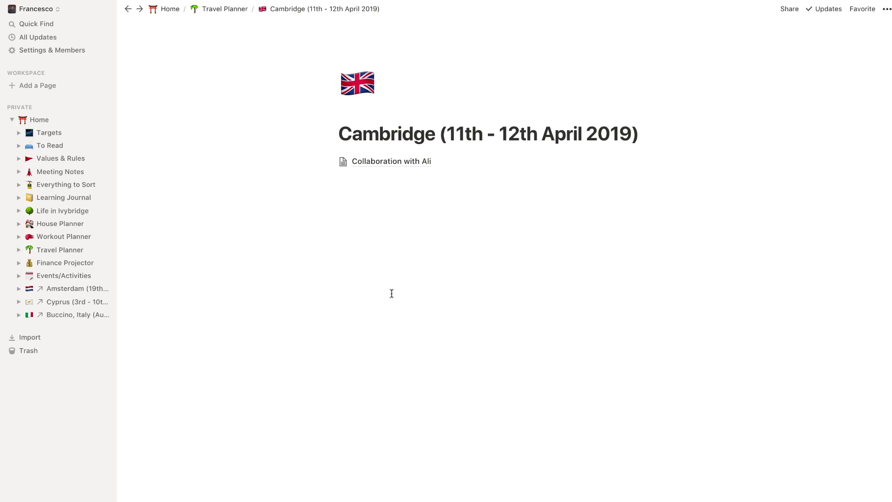
pyautogui.click(233, 10)
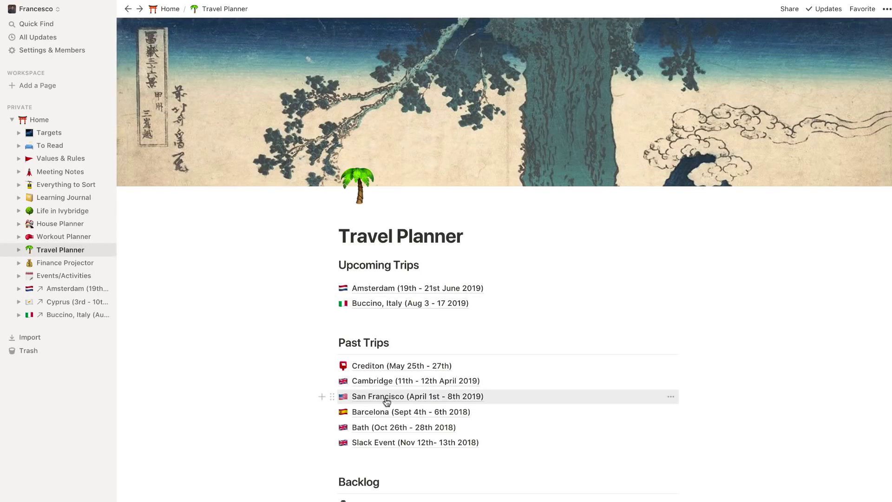
pyautogui.click(411, 342)
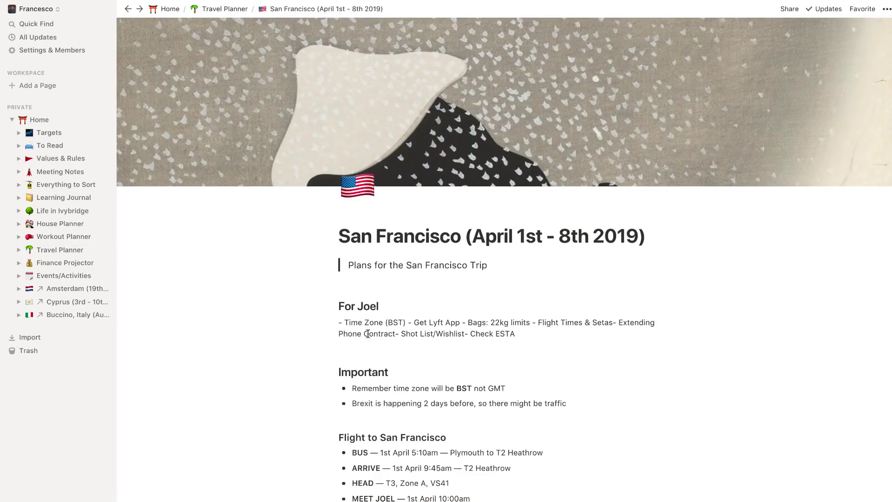
pyautogui.scroll(-3, 368, 333)
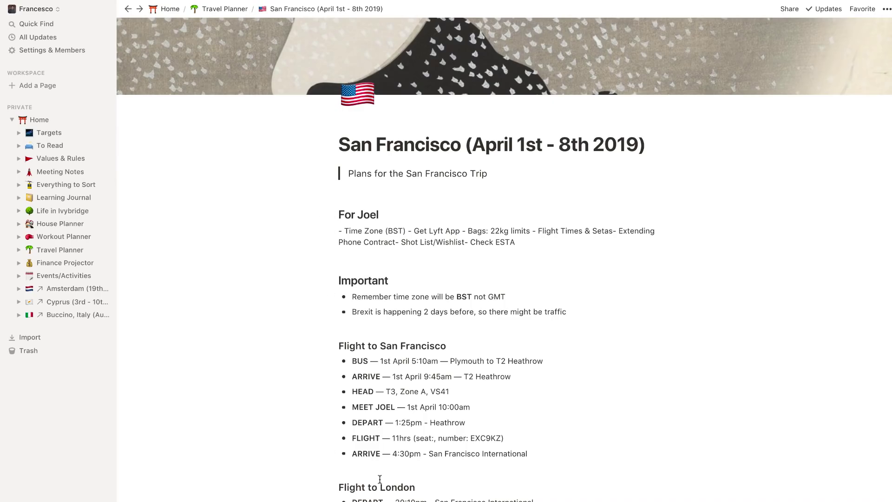
pyautogui.scroll(-5, 380, 479)
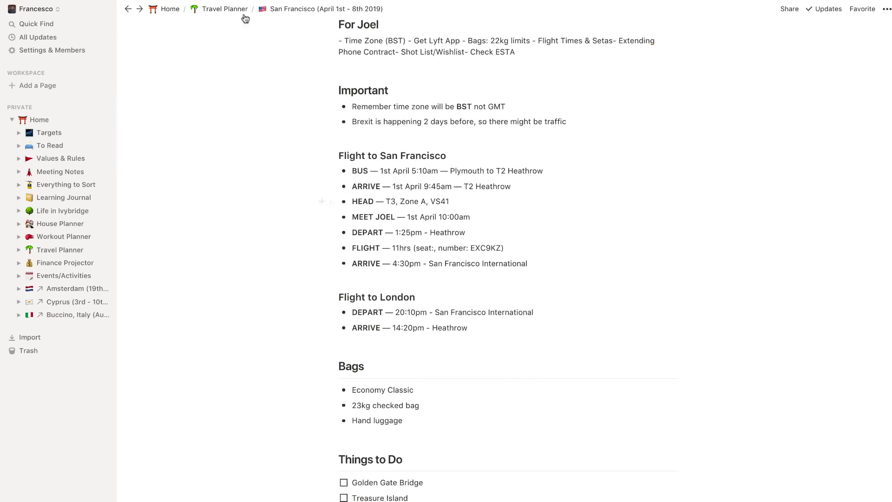
# - Return to the Travel Planner and place Photo Gallery directly beneath Archive in the Backlog section
pyautogui.click(222, 9)
pyautogui.scroll(-4, 363, 289)
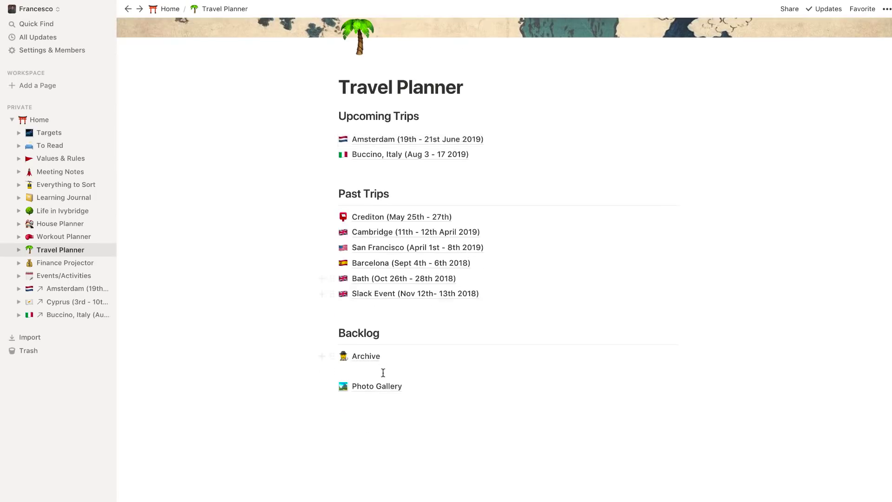
pyautogui.moveTo(371, 390); pyautogui.dragTo(372, 365)
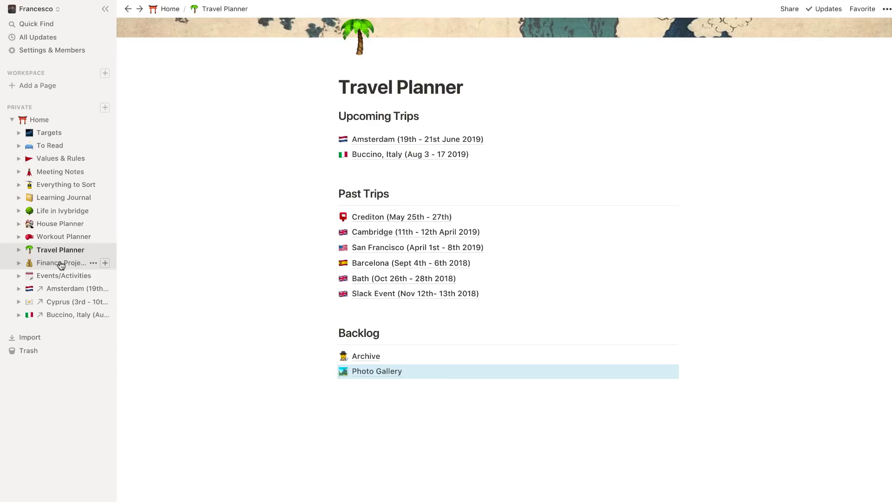
# - Read the Crediton (May 25th - 27th) itinerary from Past Trips and return to the Travel Planner
pyautogui.click(410, 218)
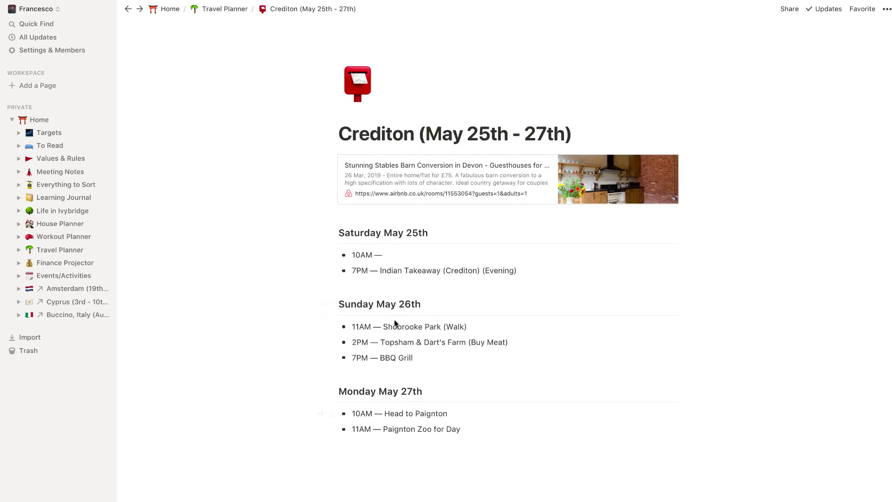
pyautogui.click(216, 14)
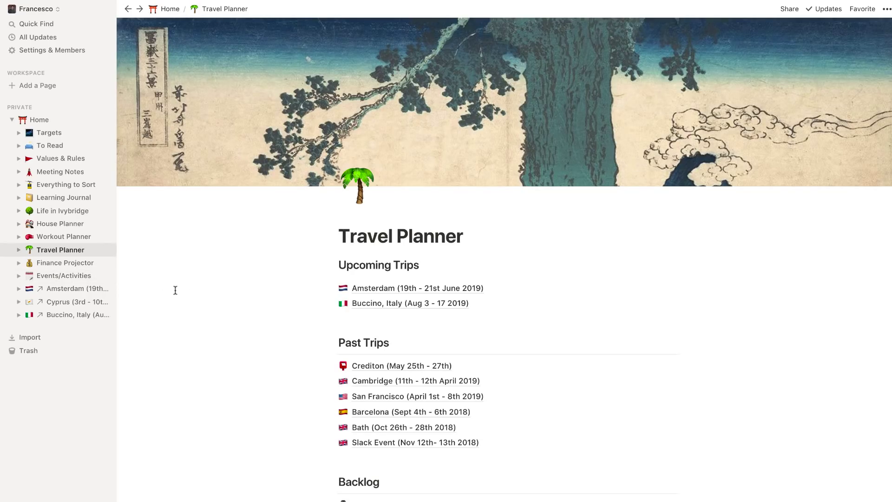
# - Open the Finance Projector and read the properties, goals and targets of its June projection, closing the card at the end
pyautogui.click(61, 263)
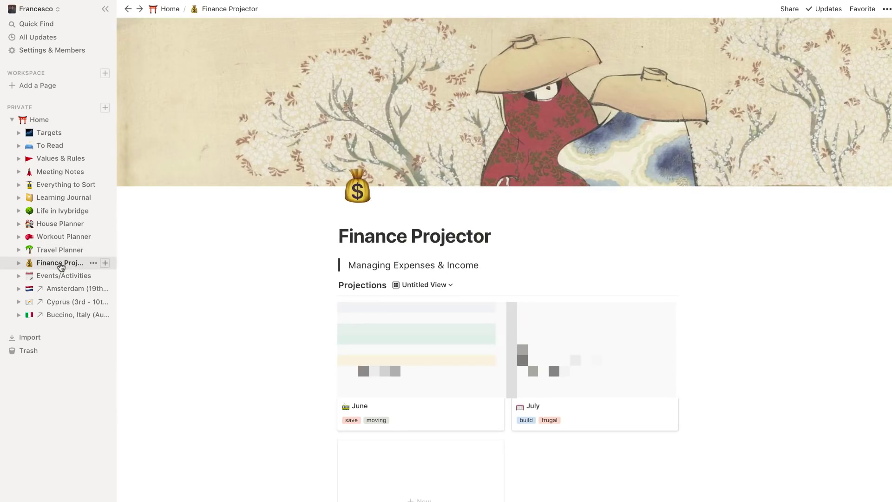
pyautogui.scroll(-4, 297, 351)
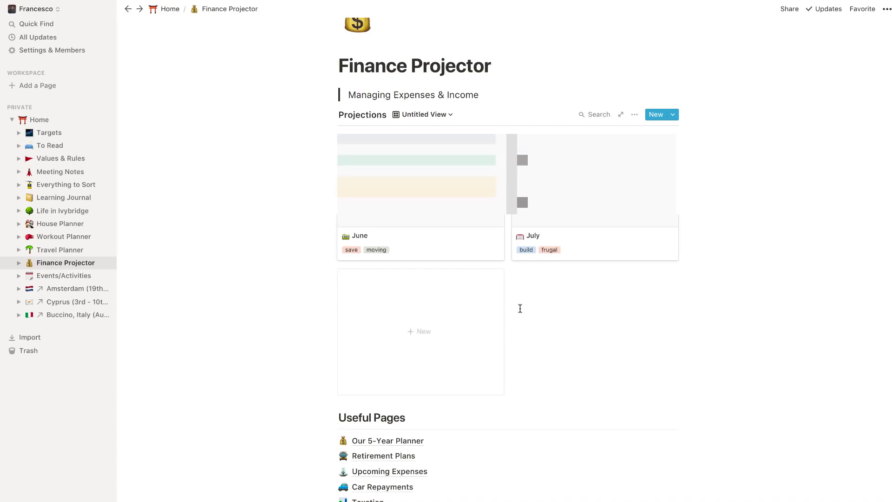
pyautogui.click(464, 244)
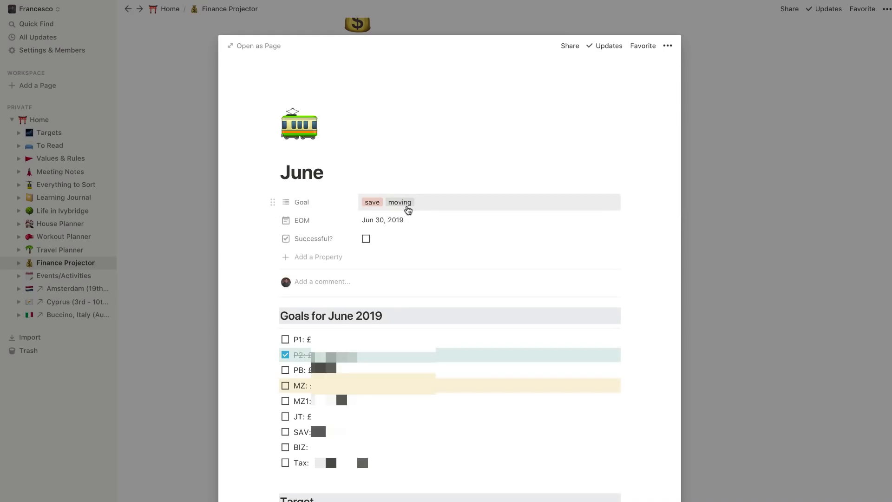
pyautogui.scroll(-2, 383, 285)
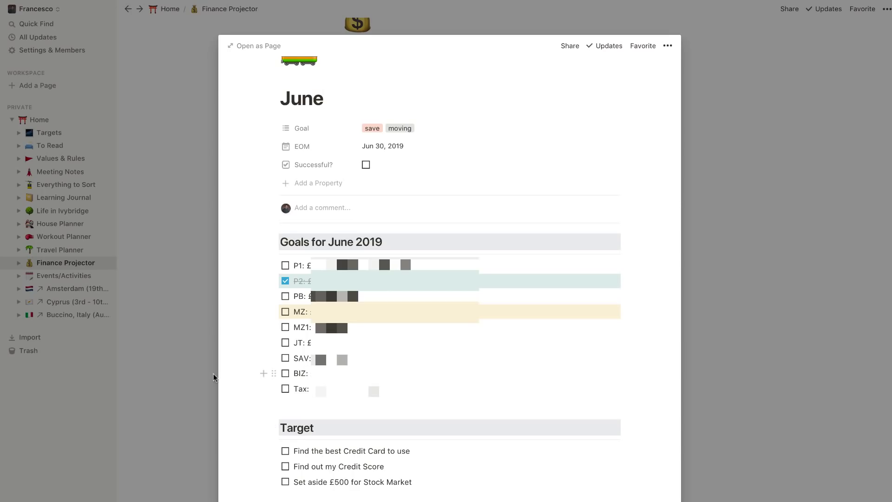
pyautogui.click(189, 320)
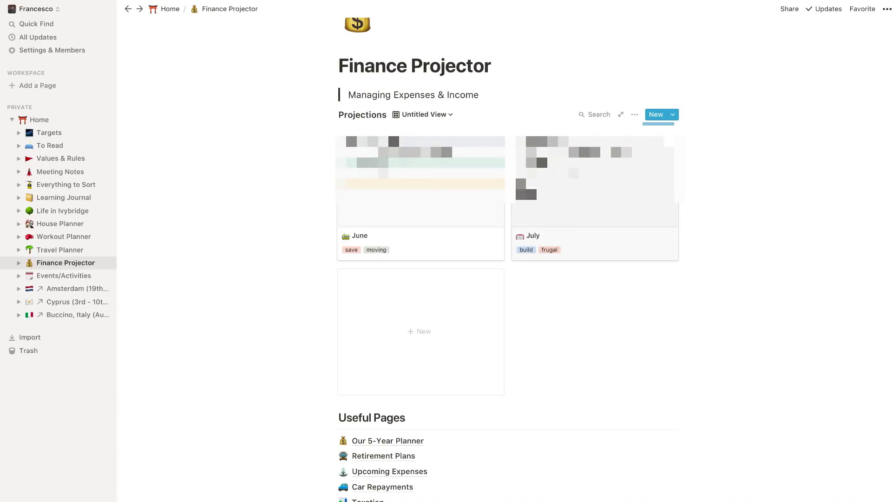
# - Open Our 5-Year Planner from Useful Pages and read its sections through to the Coming Up table under What's Next
pyautogui.scroll(-6, 410, 363)
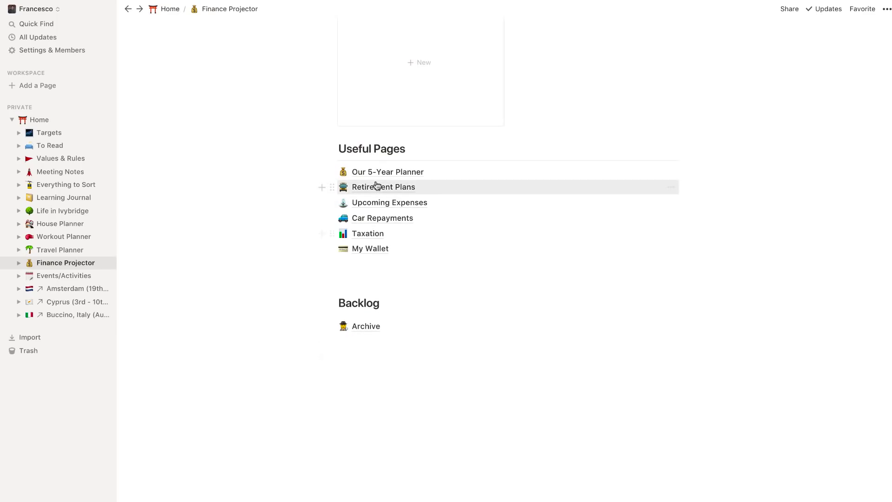
pyautogui.click(380, 173)
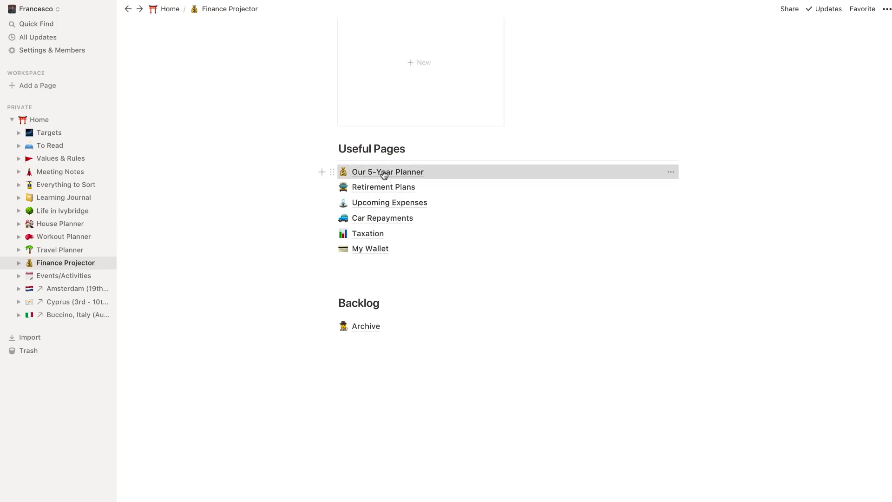
pyautogui.scroll(-3, 375, 274)
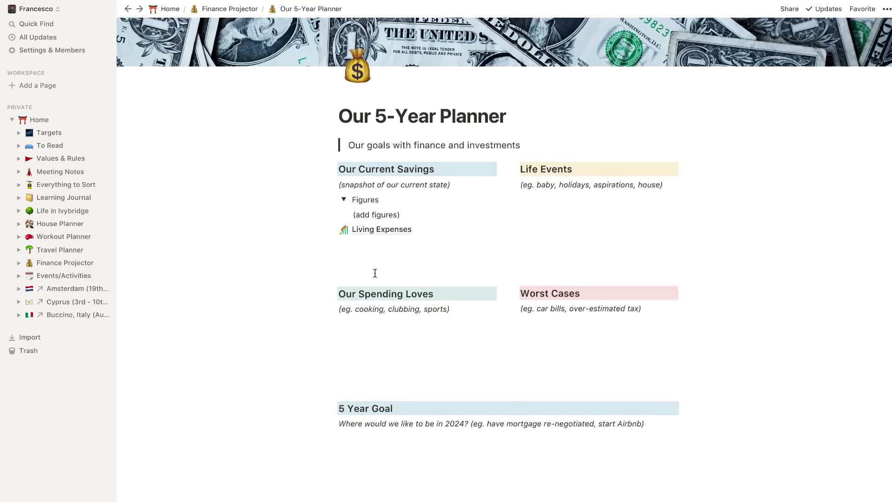
pyautogui.scroll(-1, 375, 273)
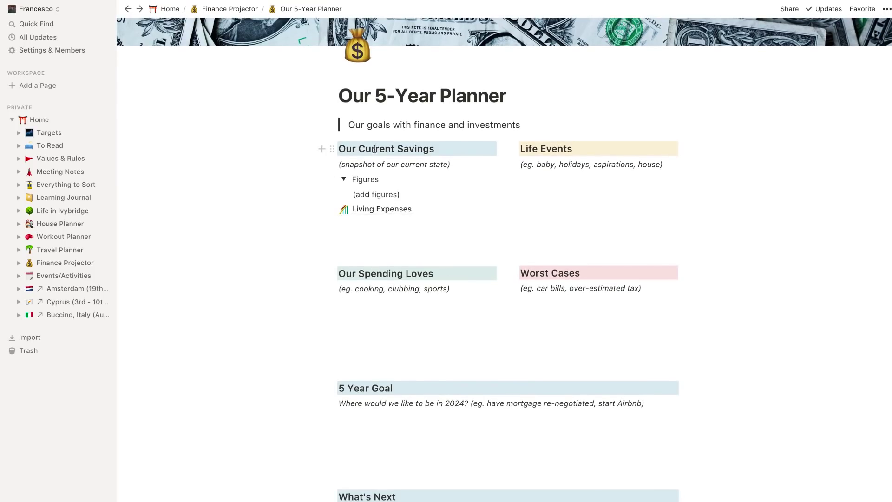
pyautogui.scroll(-2, 411, 261)
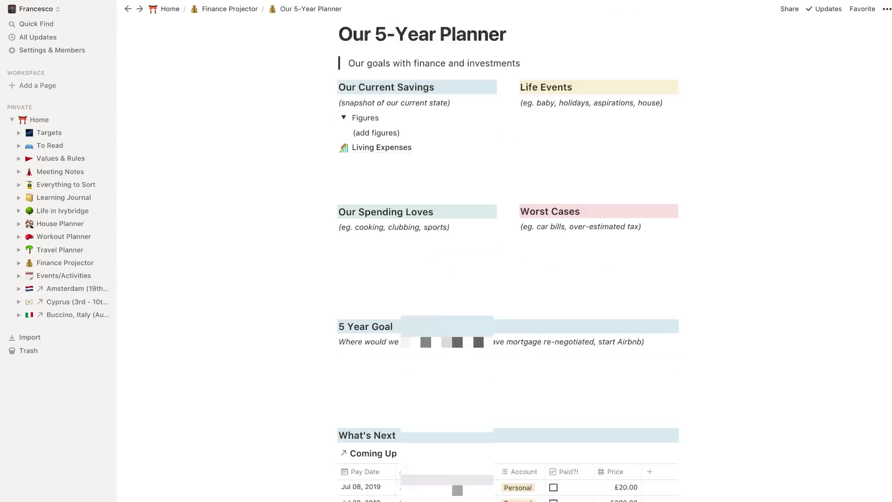
pyautogui.scroll(-1, 413, 198)
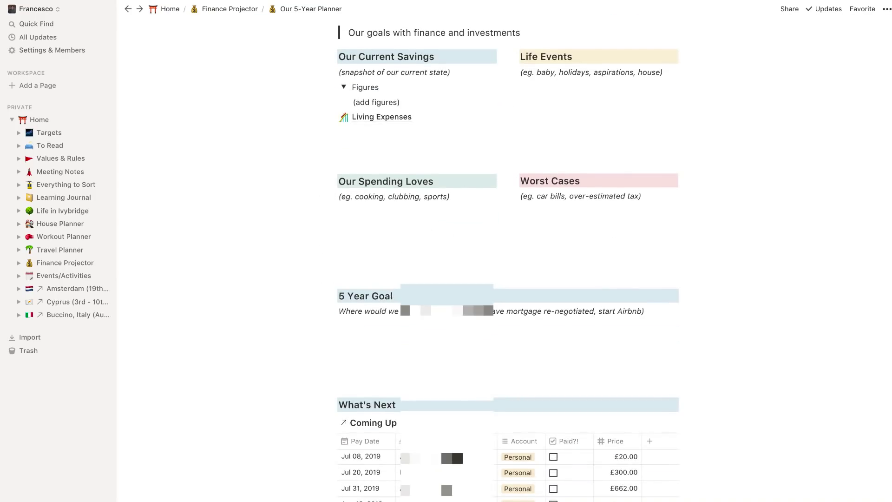
pyautogui.scroll(-6, 363, 400)
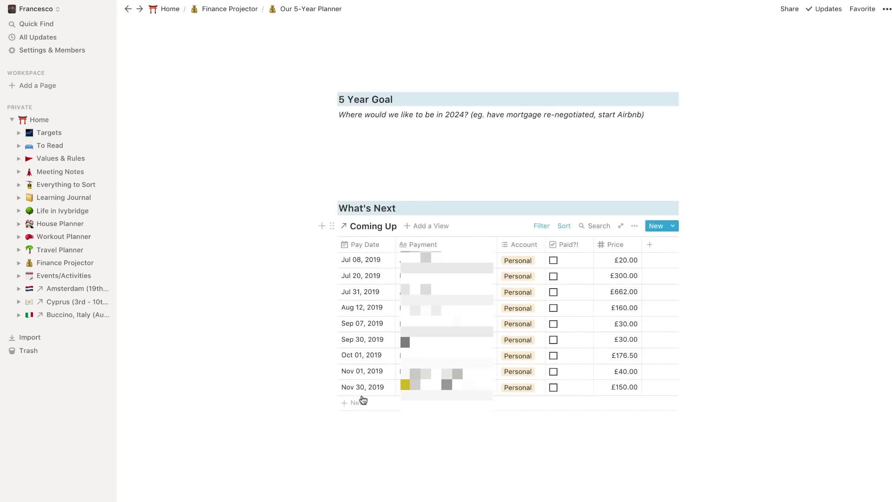
# - Open the original Coming Up table of upcoming expenses, and go back to the Finance Projector
pyautogui.click(372, 227)
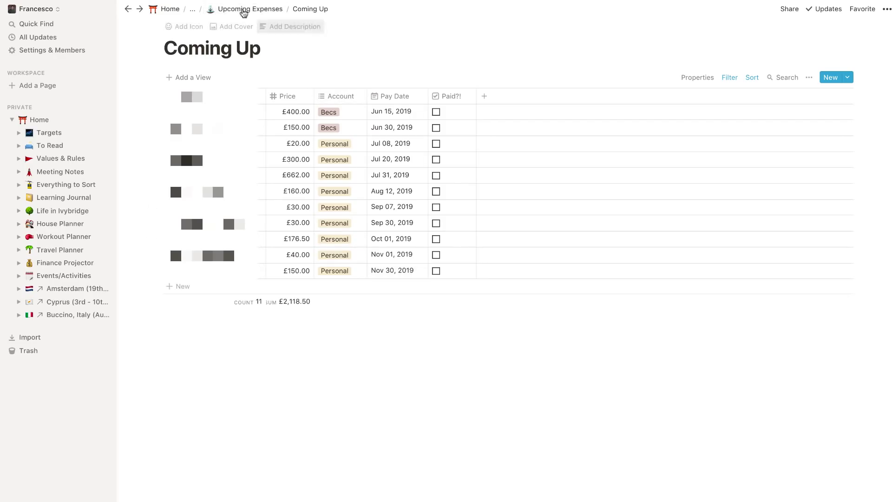
pyautogui.click(192, 9)
pyautogui.click(186, 23)
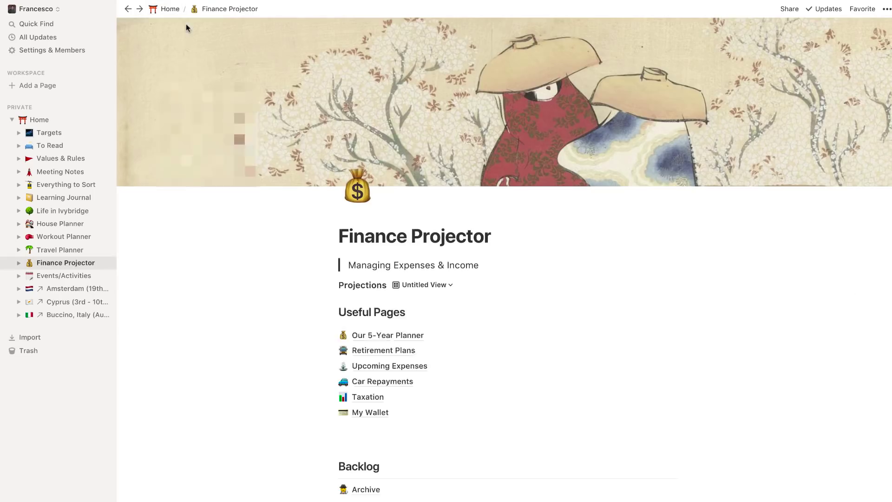
# - View the Retirement Plans page from Useful Pages and return to the Finance Projector
pyautogui.scroll(-10, 352, 259)
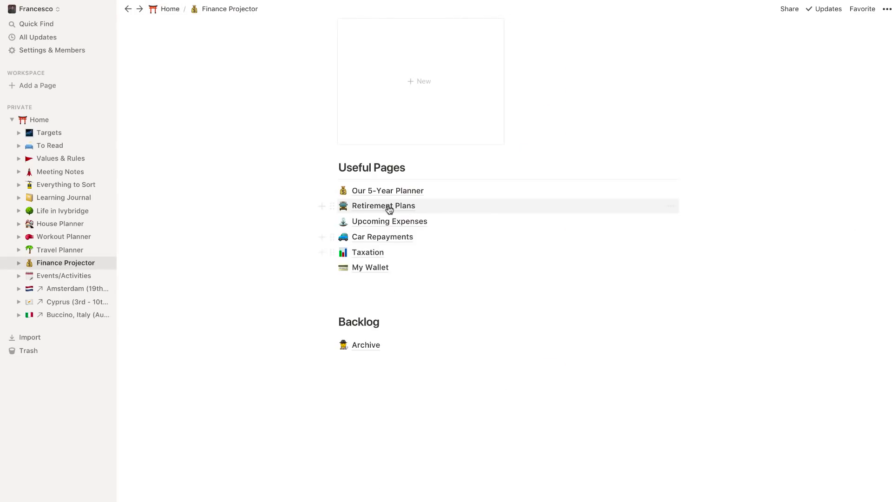
pyautogui.click(389, 208)
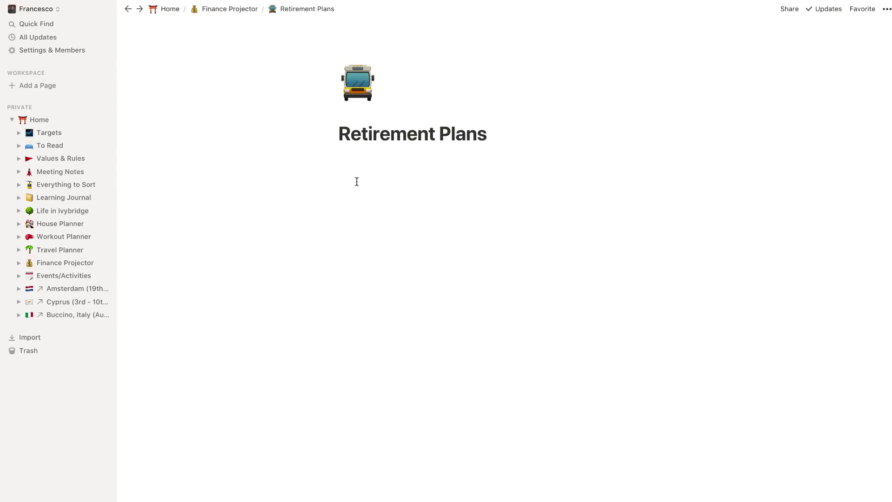
pyautogui.click(230, 10)
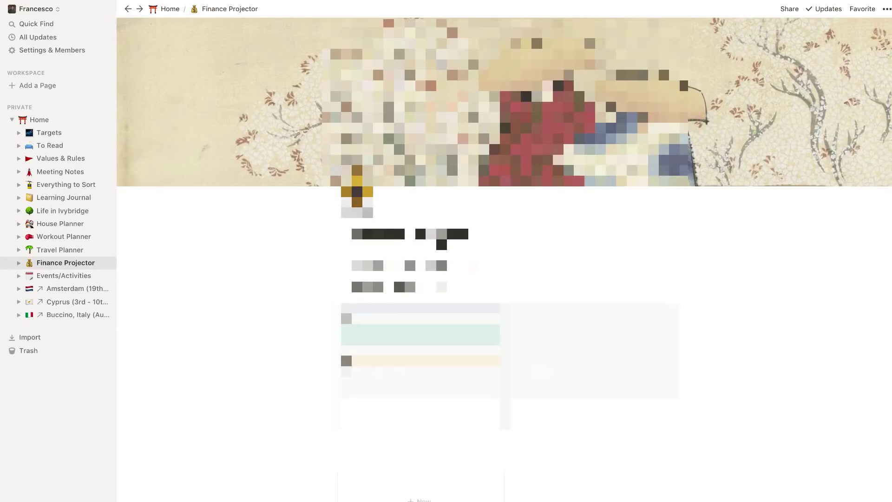
# - Open the 2019/20 Taxation page through Taxation in the Finance Projector's Useful Pages
pyautogui.scroll(-10, 459, 219)
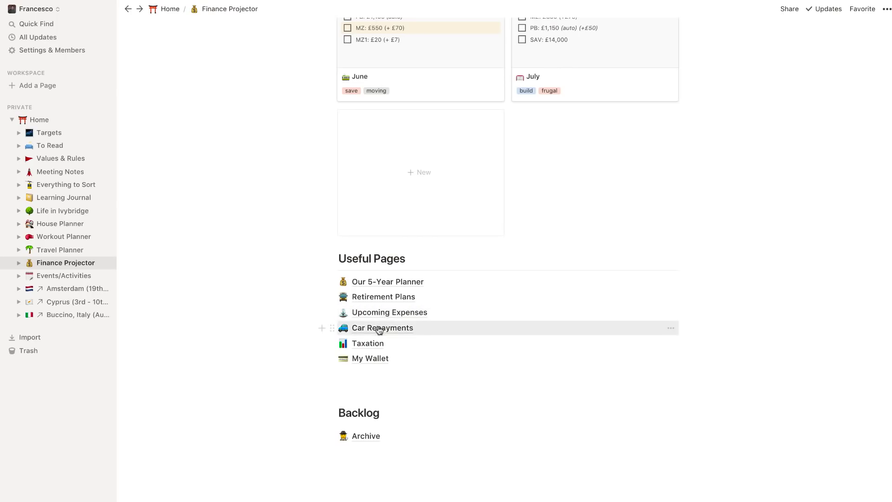
pyautogui.scroll(-3, 382, 331)
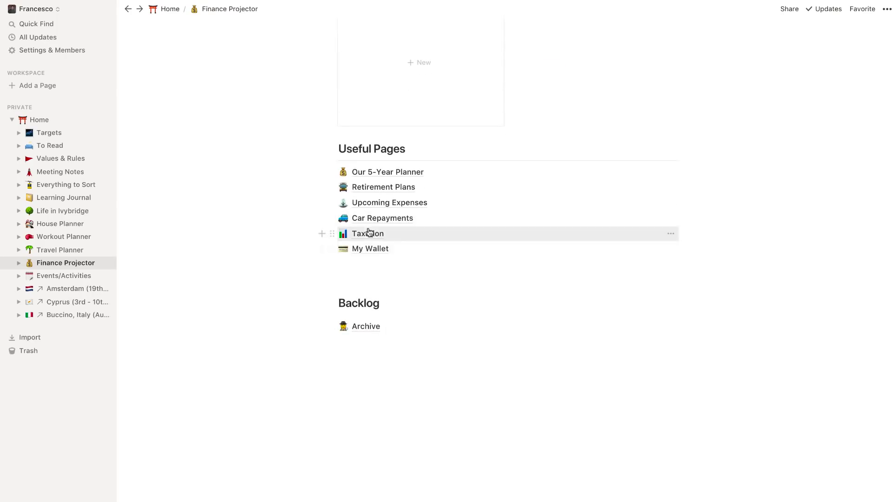
pyautogui.click(370, 234)
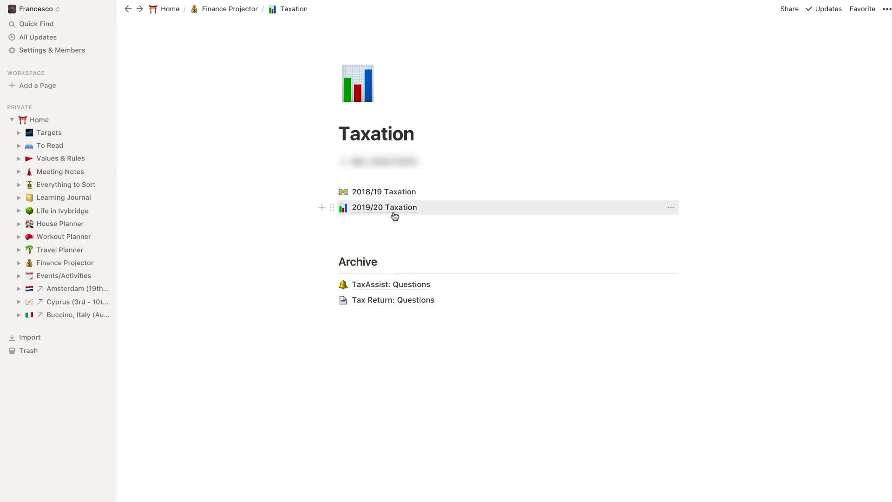
pyautogui.click(367, 209)
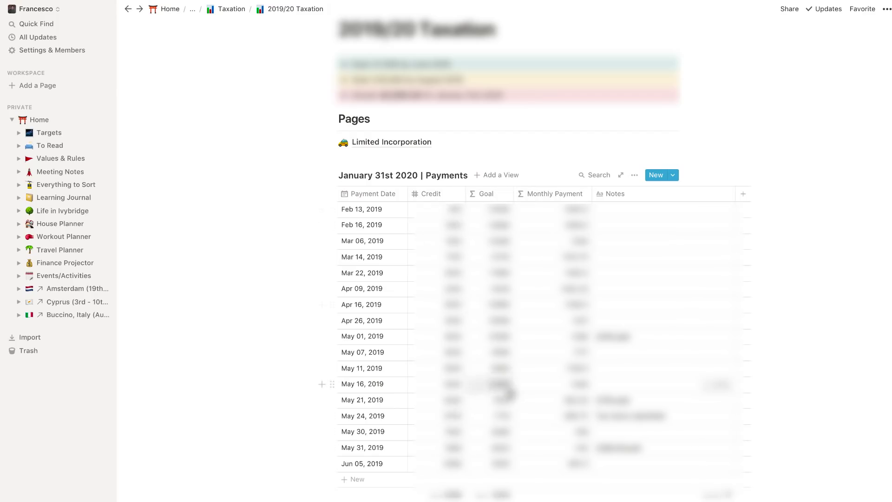
# - Read the January 31st 2020 payments table, its Goal column options and the estimation goals, and return to the Finance Projector's Useful Pages
pyautogui.scroll(-2, 483, 337)
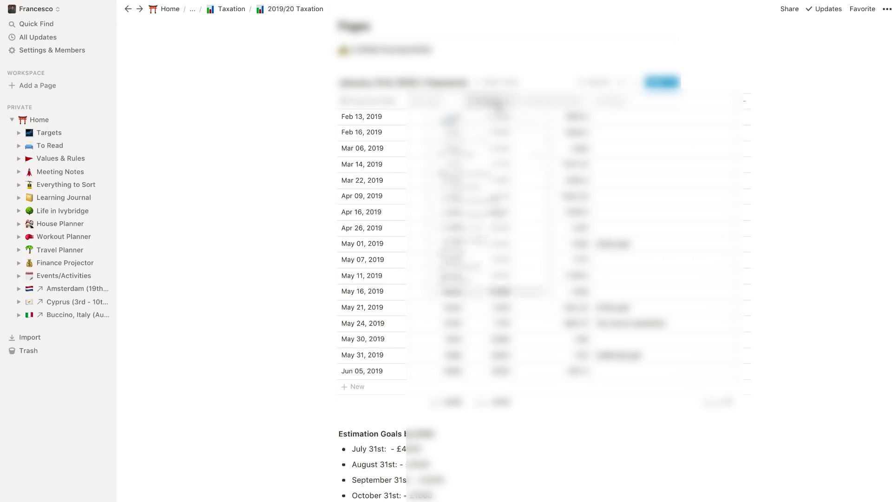
pyautogui.click(495, 102)
pyautogui.moveTo(496, 154)
pyautogui.click(303, 106)
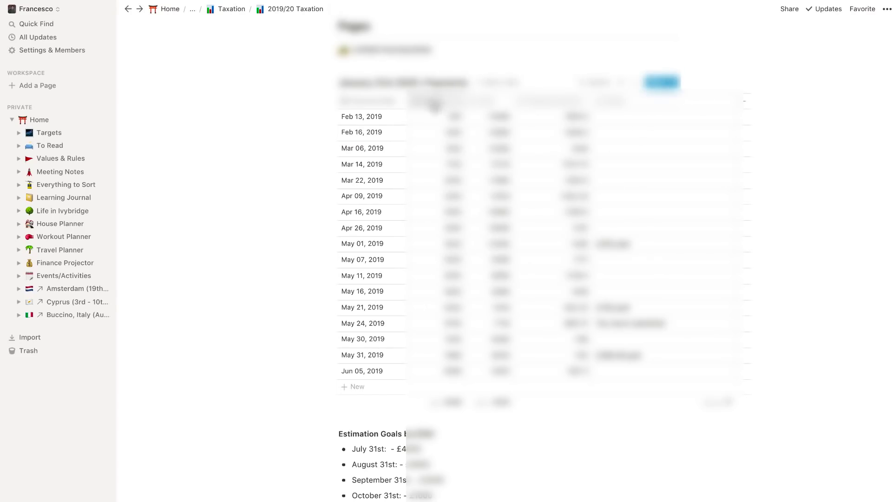
pyautogui.scroll(-3, 464, 370)
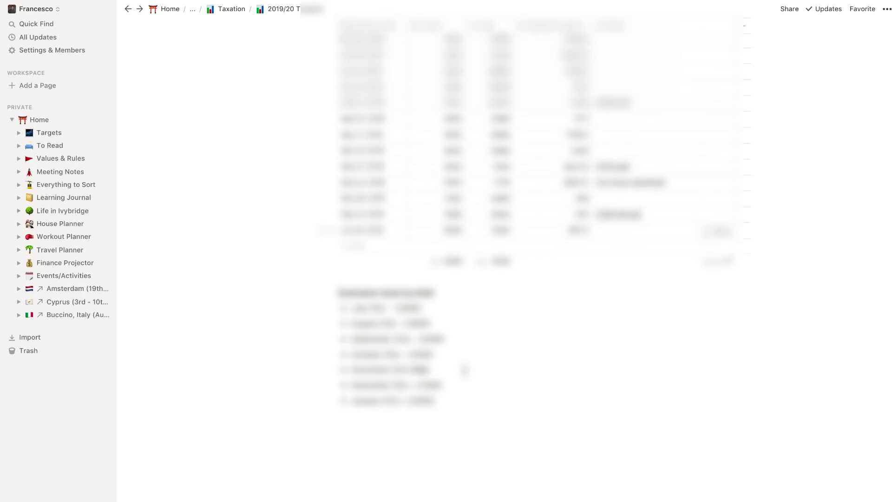
pyautogui.scroll(10, 465, 369)
pyautogui.click(227, 9)
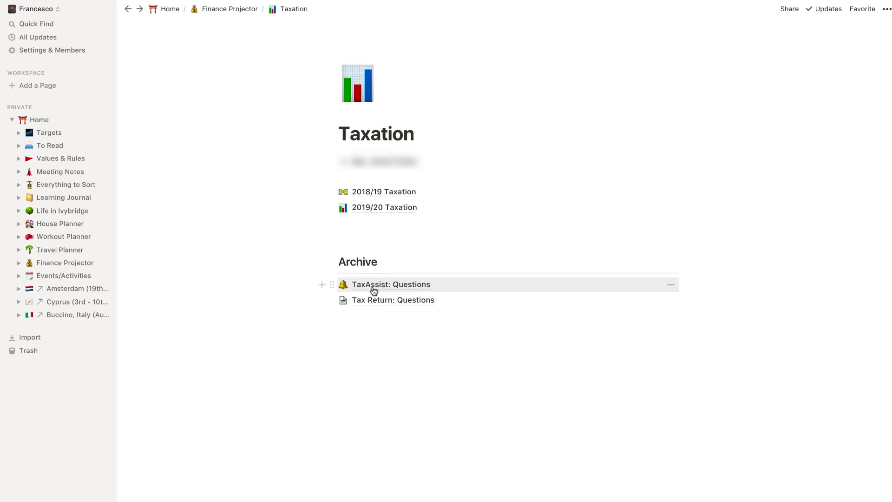
pyautogui.click(228, 9)
pyautogui.scroll(-8, 343, 207)
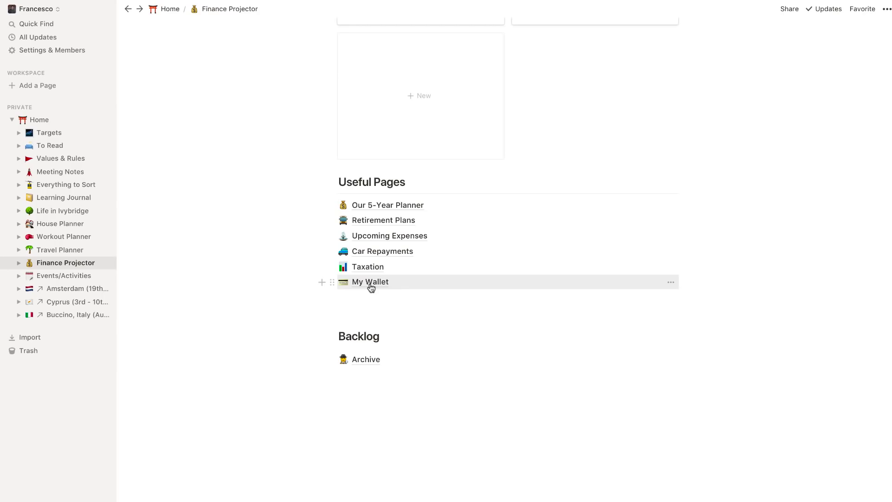
# - Go back to Home and read the 2019 Calendar with the month-by-month event lists beneath it
pyautogui.click(164, 10)
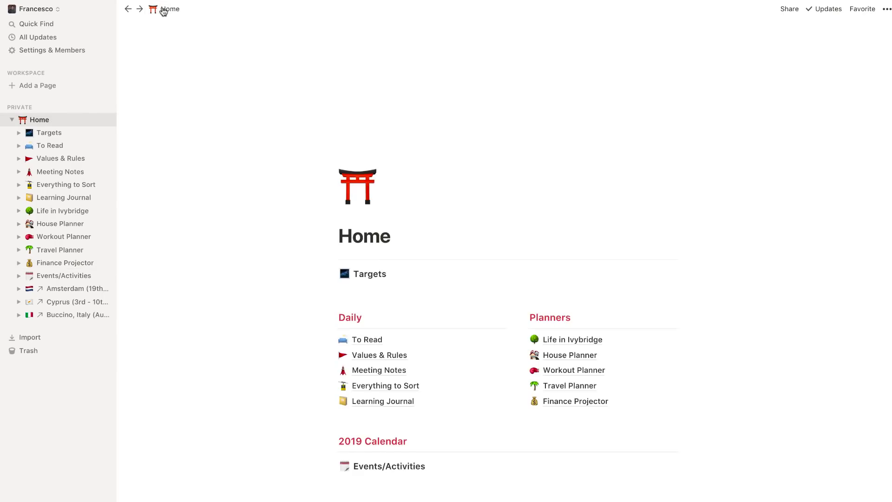
pyautogui.scroll(-6, 408, 425)
pyautogui.scroll(-2, 409, 427)
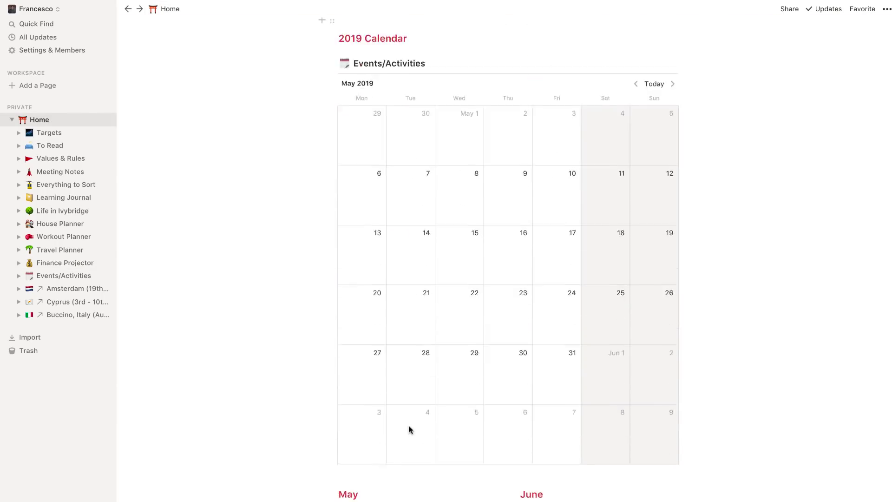
pyautogui.scroll(-4, 410, 430)
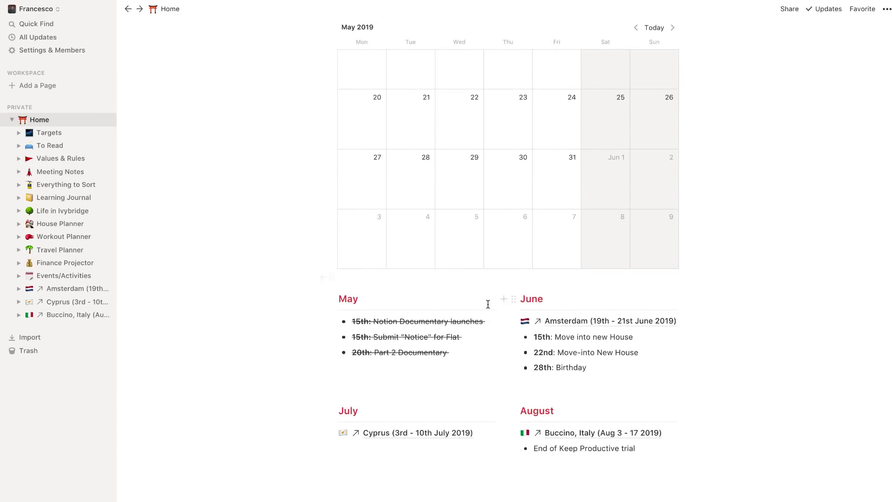
pyautogui.scroll(-2, 488, 303)
pyautogui.scroll(8, 488, 304)
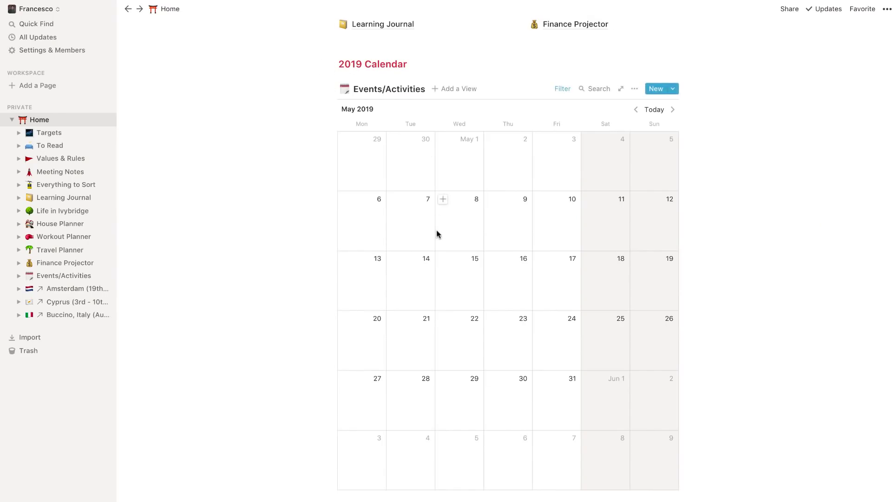
pyautogui.scroll(-7, 436, 234)
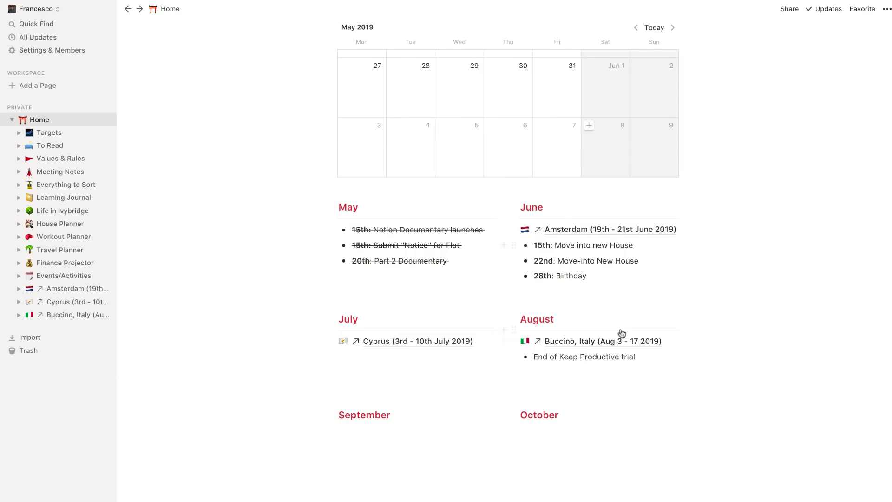
pyautogui.scroll(5, 477, 268)
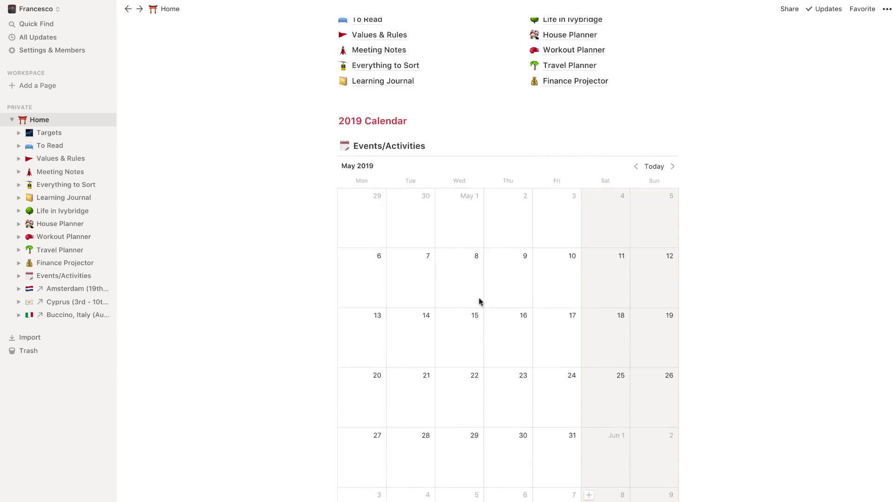
pyautogui.scroll(-3, 621, 249)
pyautogui.scroll(1, 632, 137)
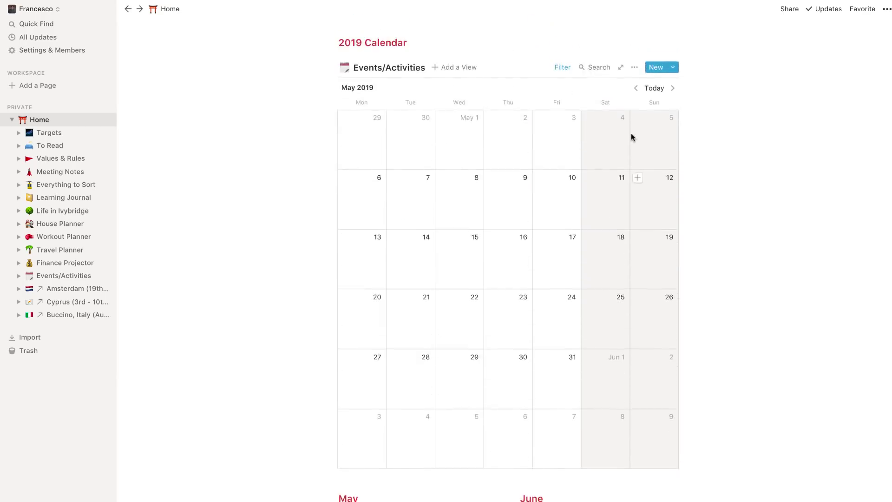
# - Move the Events/Activities calendar to April 2019 and remove its filter for dates after yesterday
pyautogui.click(672, 89)
pyautogui.click(638, 89)
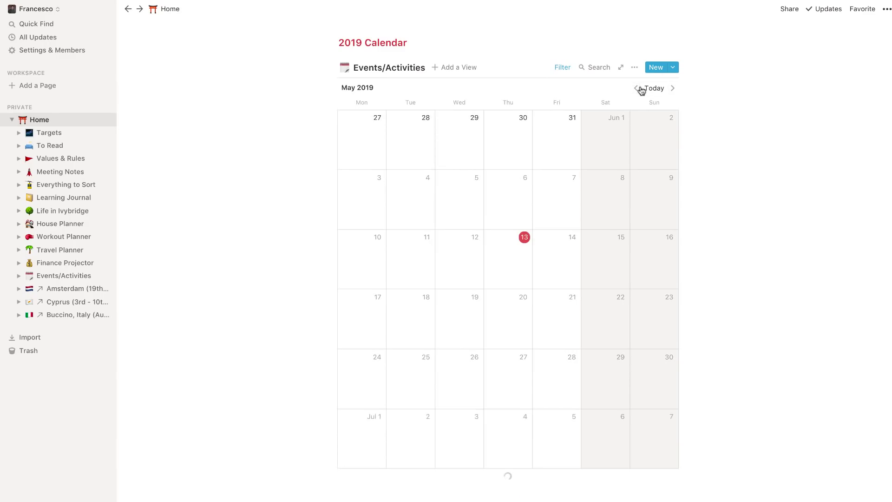
pyautogui.click(636, 88)
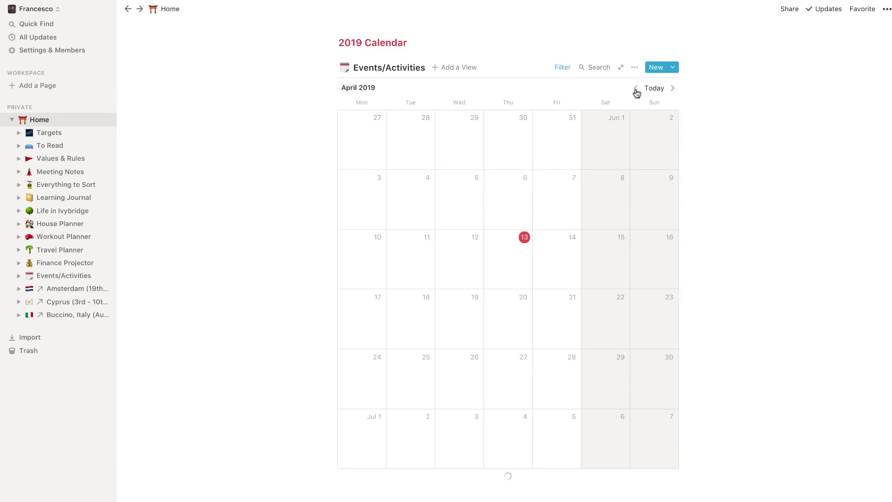
pyautogui.click(562, 68)
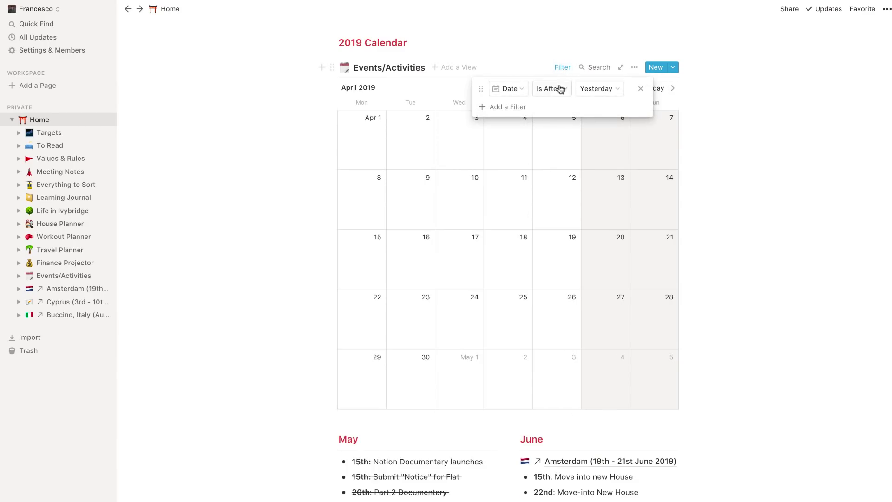
pyautogui.click(639, 90)
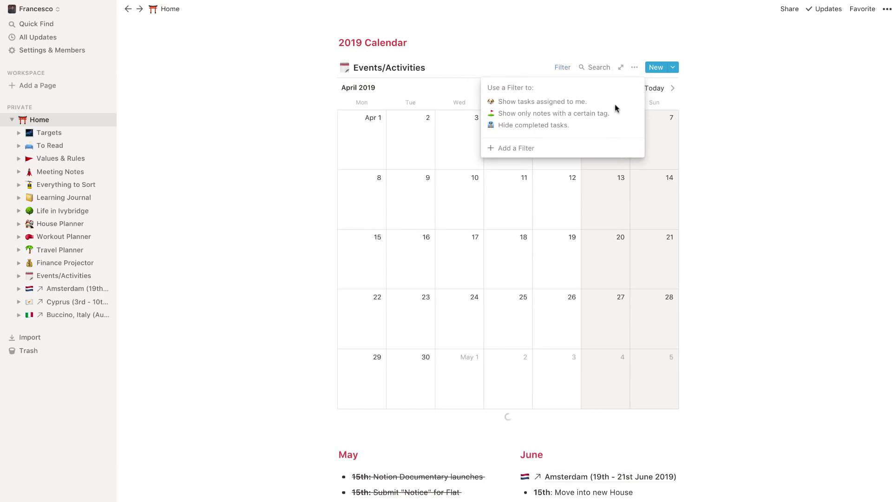
pyautogui.click(725, 102)
# - Review the May 2019 events in the Events/Activities calendar, and move it on to June 2019
pyautogui.click(672, 88)
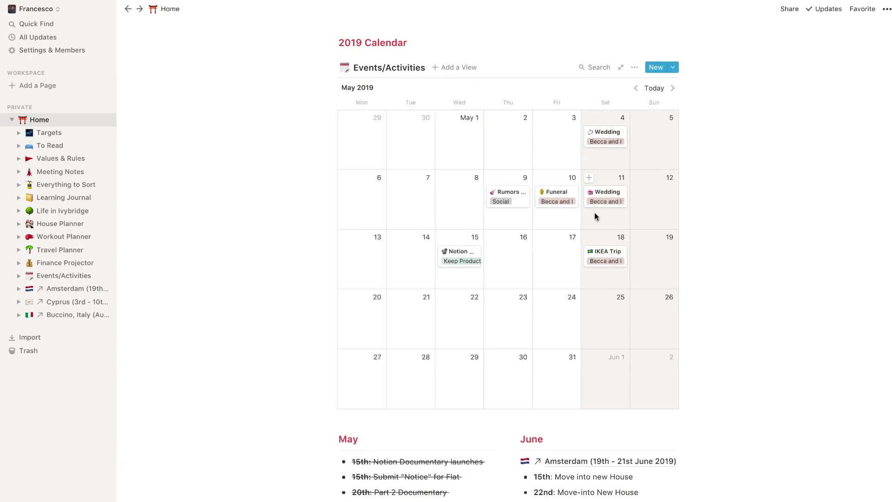
pyautogui.scroll(1, 568, 235)
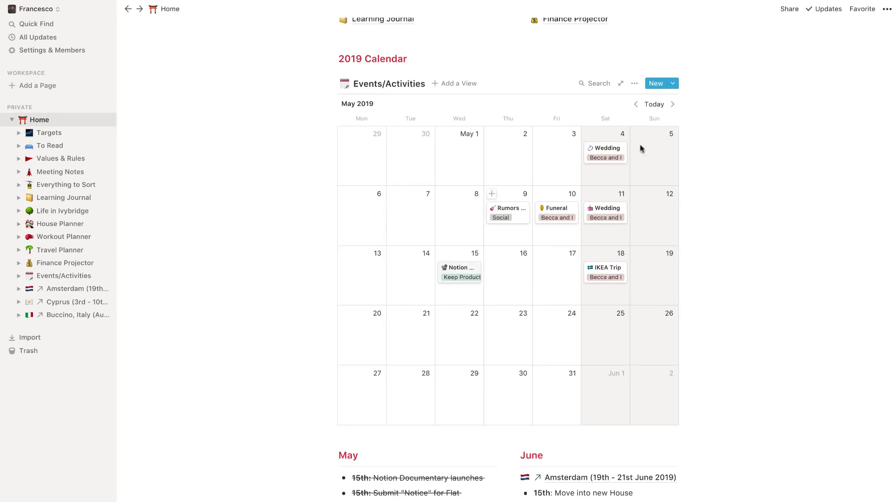
pyautogui.click(673, 104)
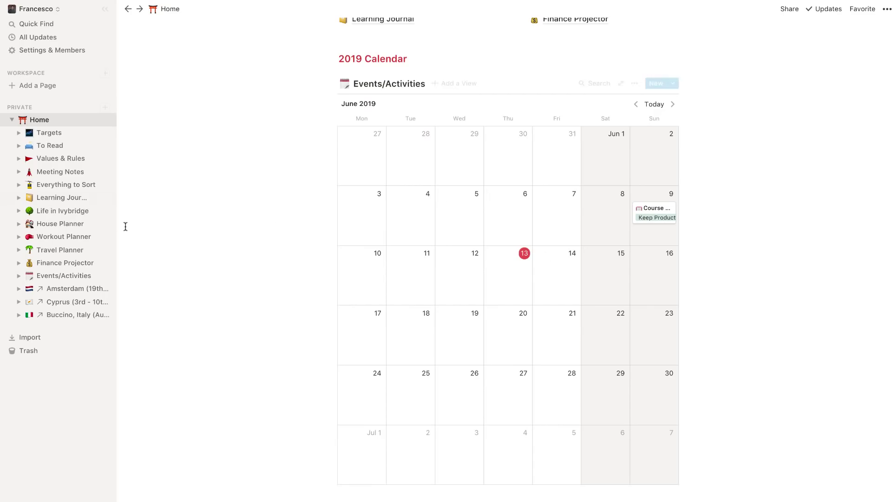
pyautogui.scroll(-5, 361, 316)
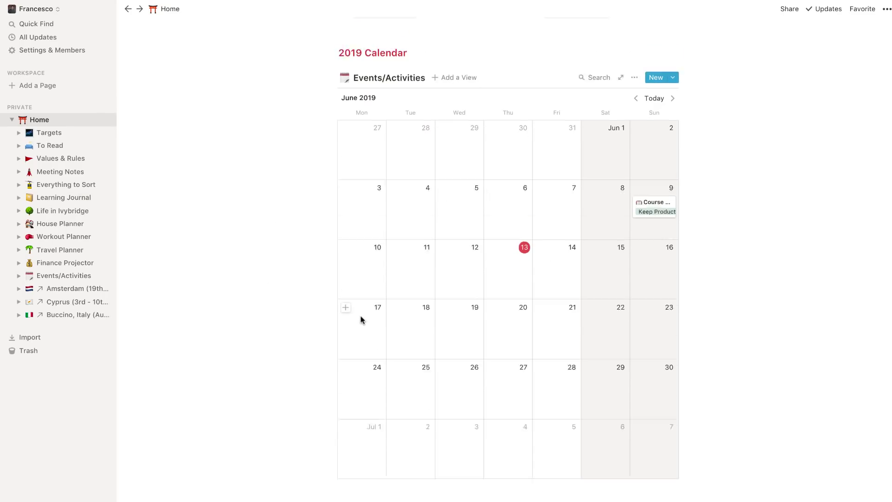
# - Return to the Targets board under the Home title and show all of its columns
pyautogui.scroll(12, 361, 316)
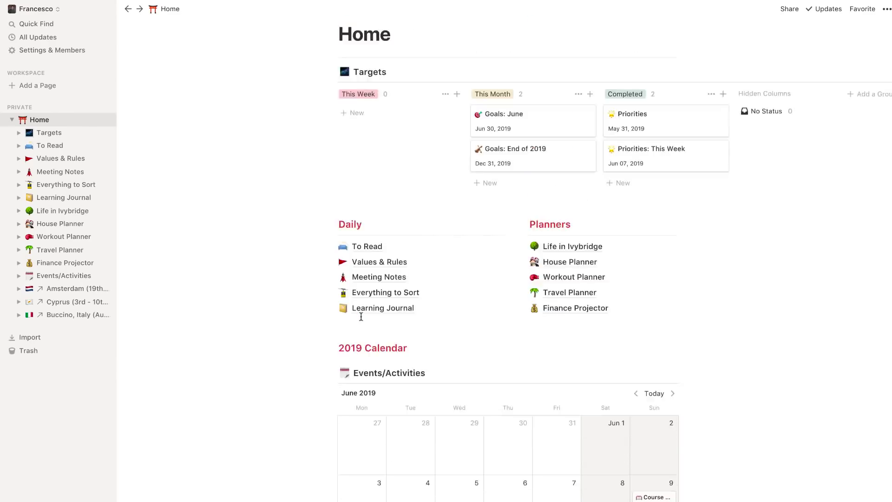
pyautogui.scroll(3, 361, 316)
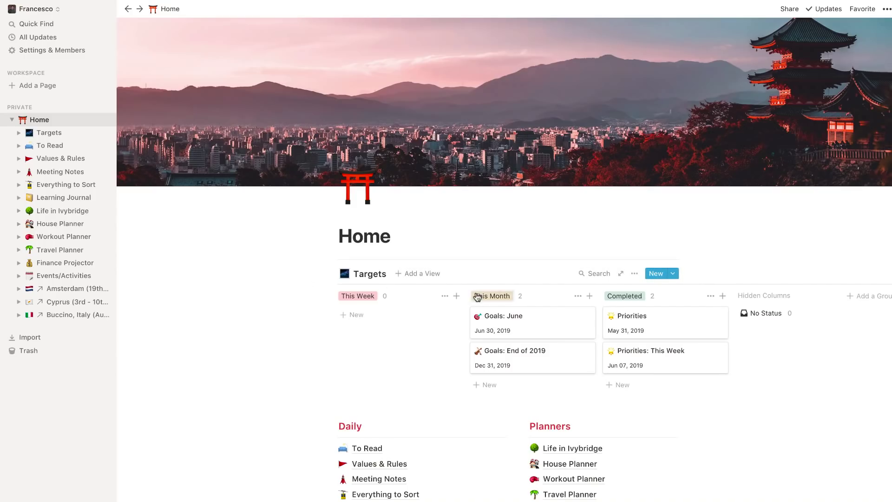
pyautogui.hscroll(4, 478, 295)
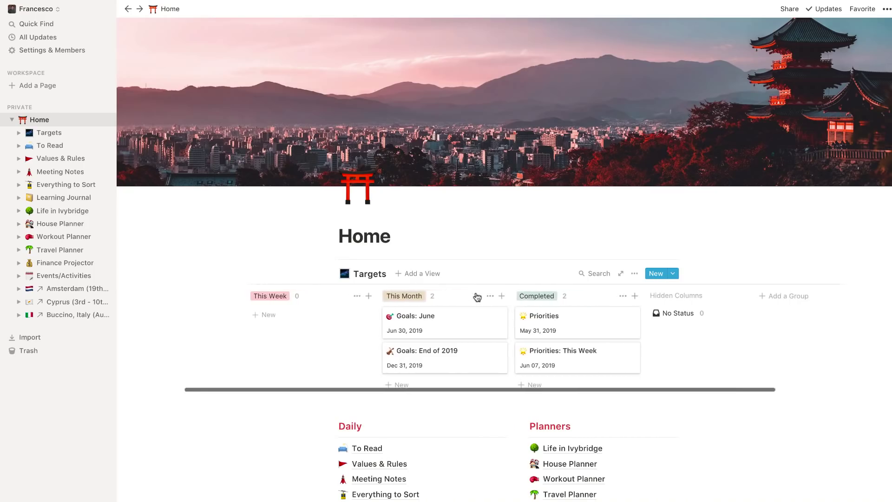
# - Check the list of available workspaces without switching, view the Life in Ivybridge page and return to Home
pyautogui.click(55, 9)
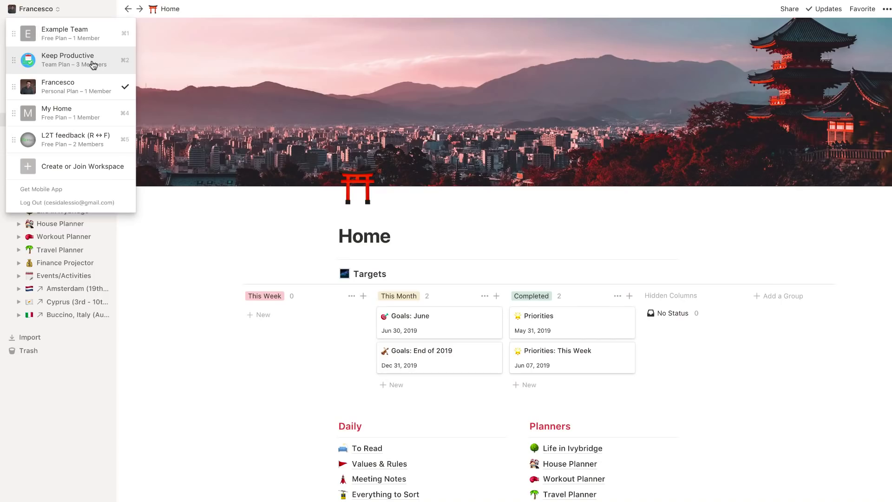
pyautogui.click(197, 208)
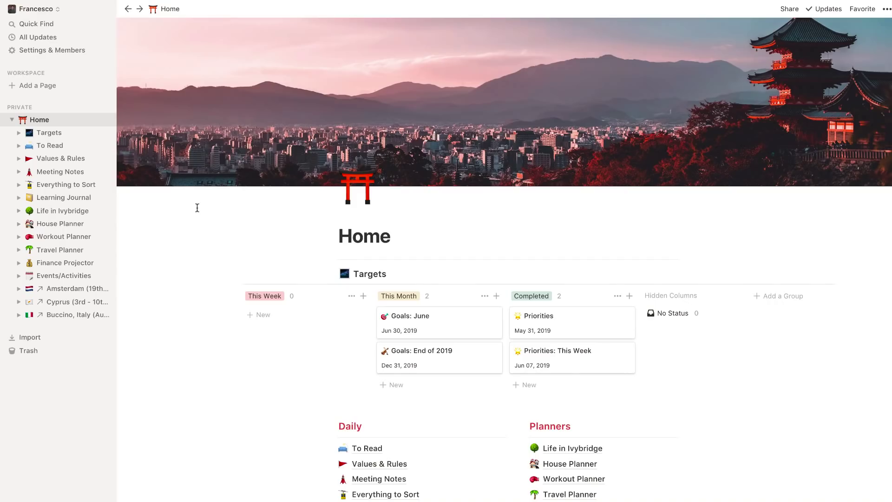
pyautogui.click(57, 214)
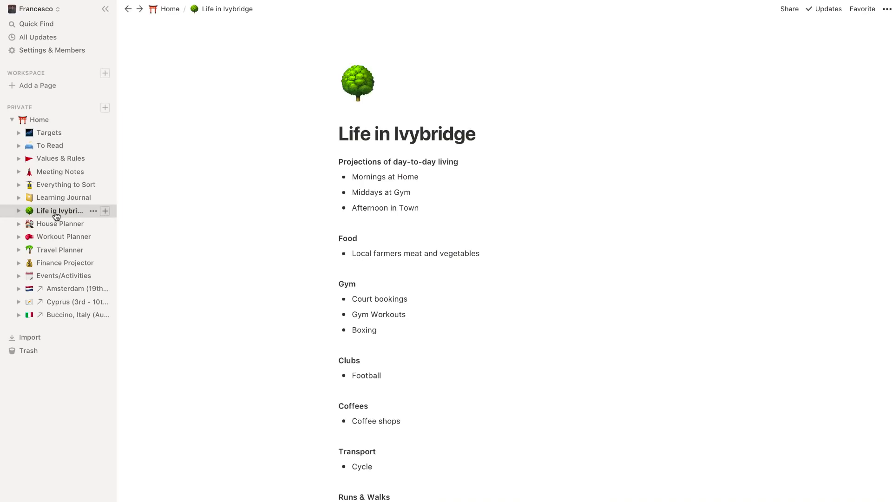
pyautogui.click(44, 120)
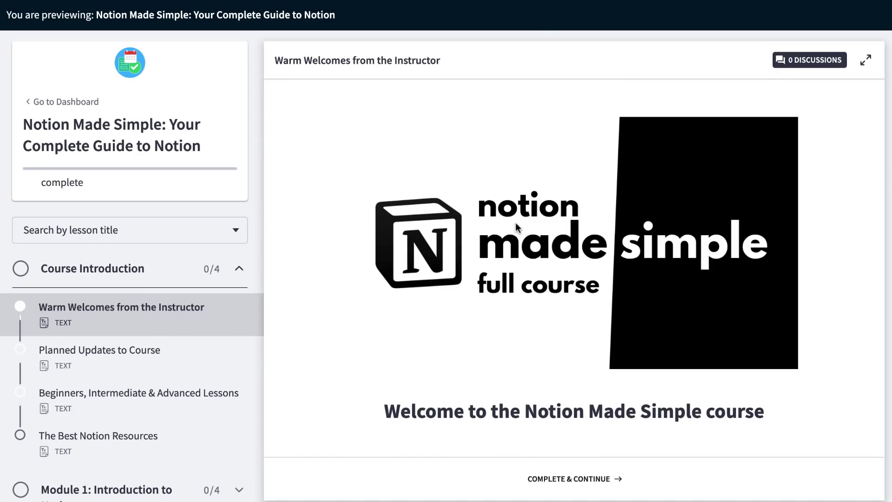
# - Browse the Notion Made Simple course outline, expanding the lesson lists of Modules 1 through 5
pyautogui.scroll(-5, 145, 339)
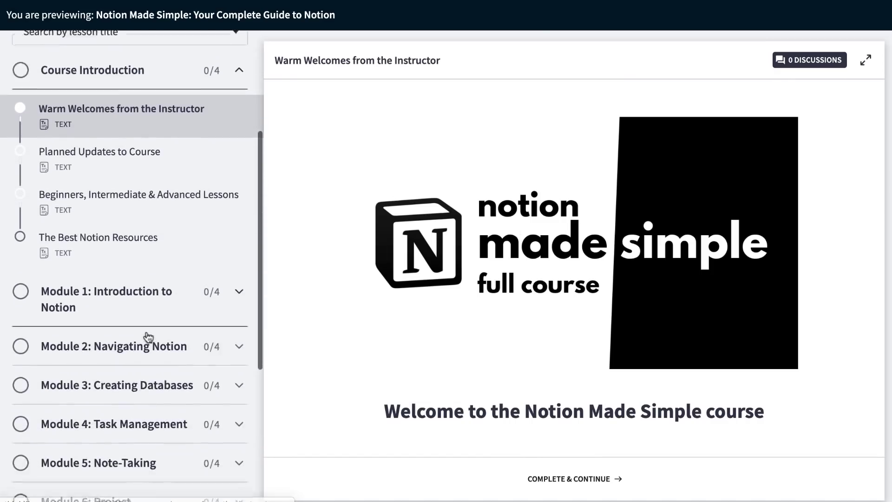
pyautogui.scroll(-2, 148, 337)
pyautogui.click(239, 193)
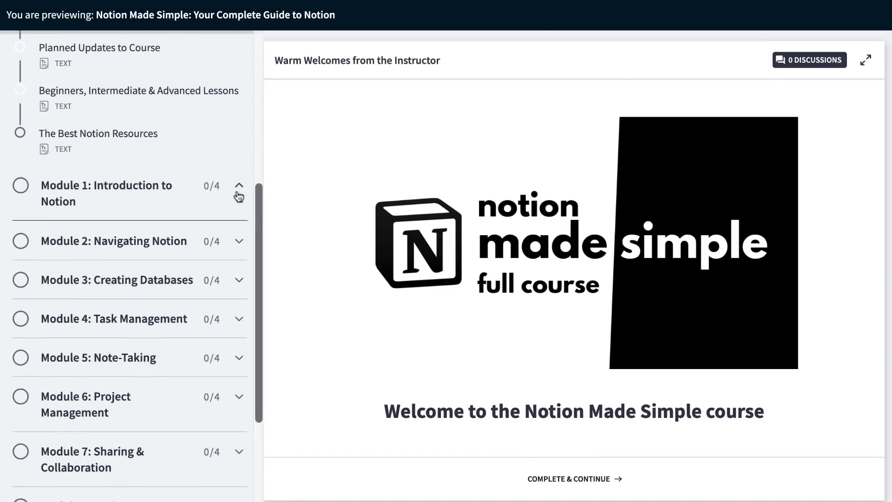
pyautogui.click(233, 247)
pyautogui.scroll(-1, 231, 251)
pyautogui.click(233, 230)
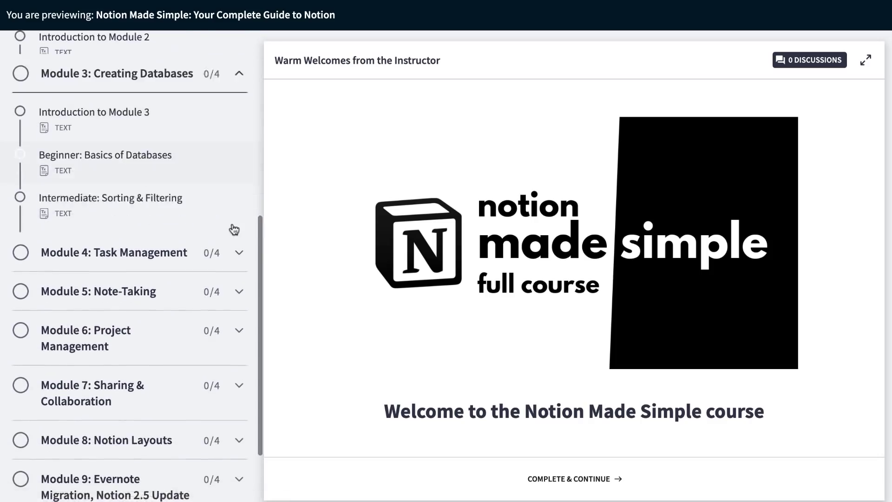
pyautogui.click(235, 256)
pyautogui.click(237, 298)
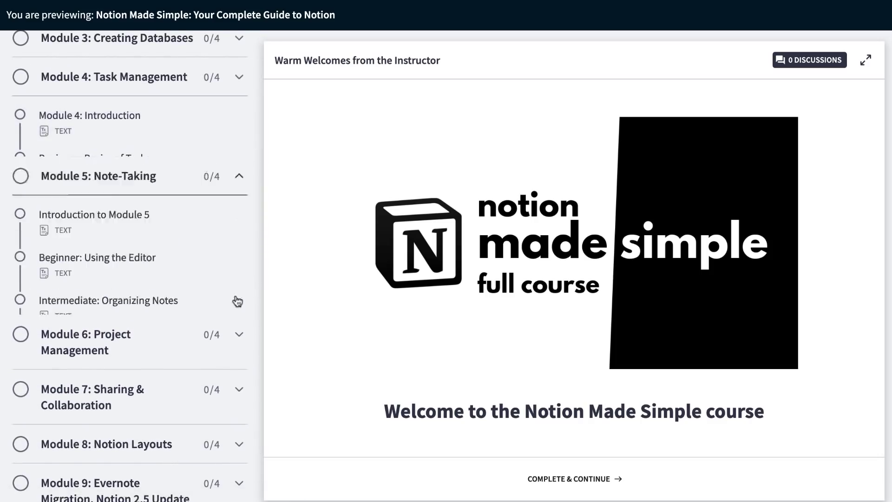